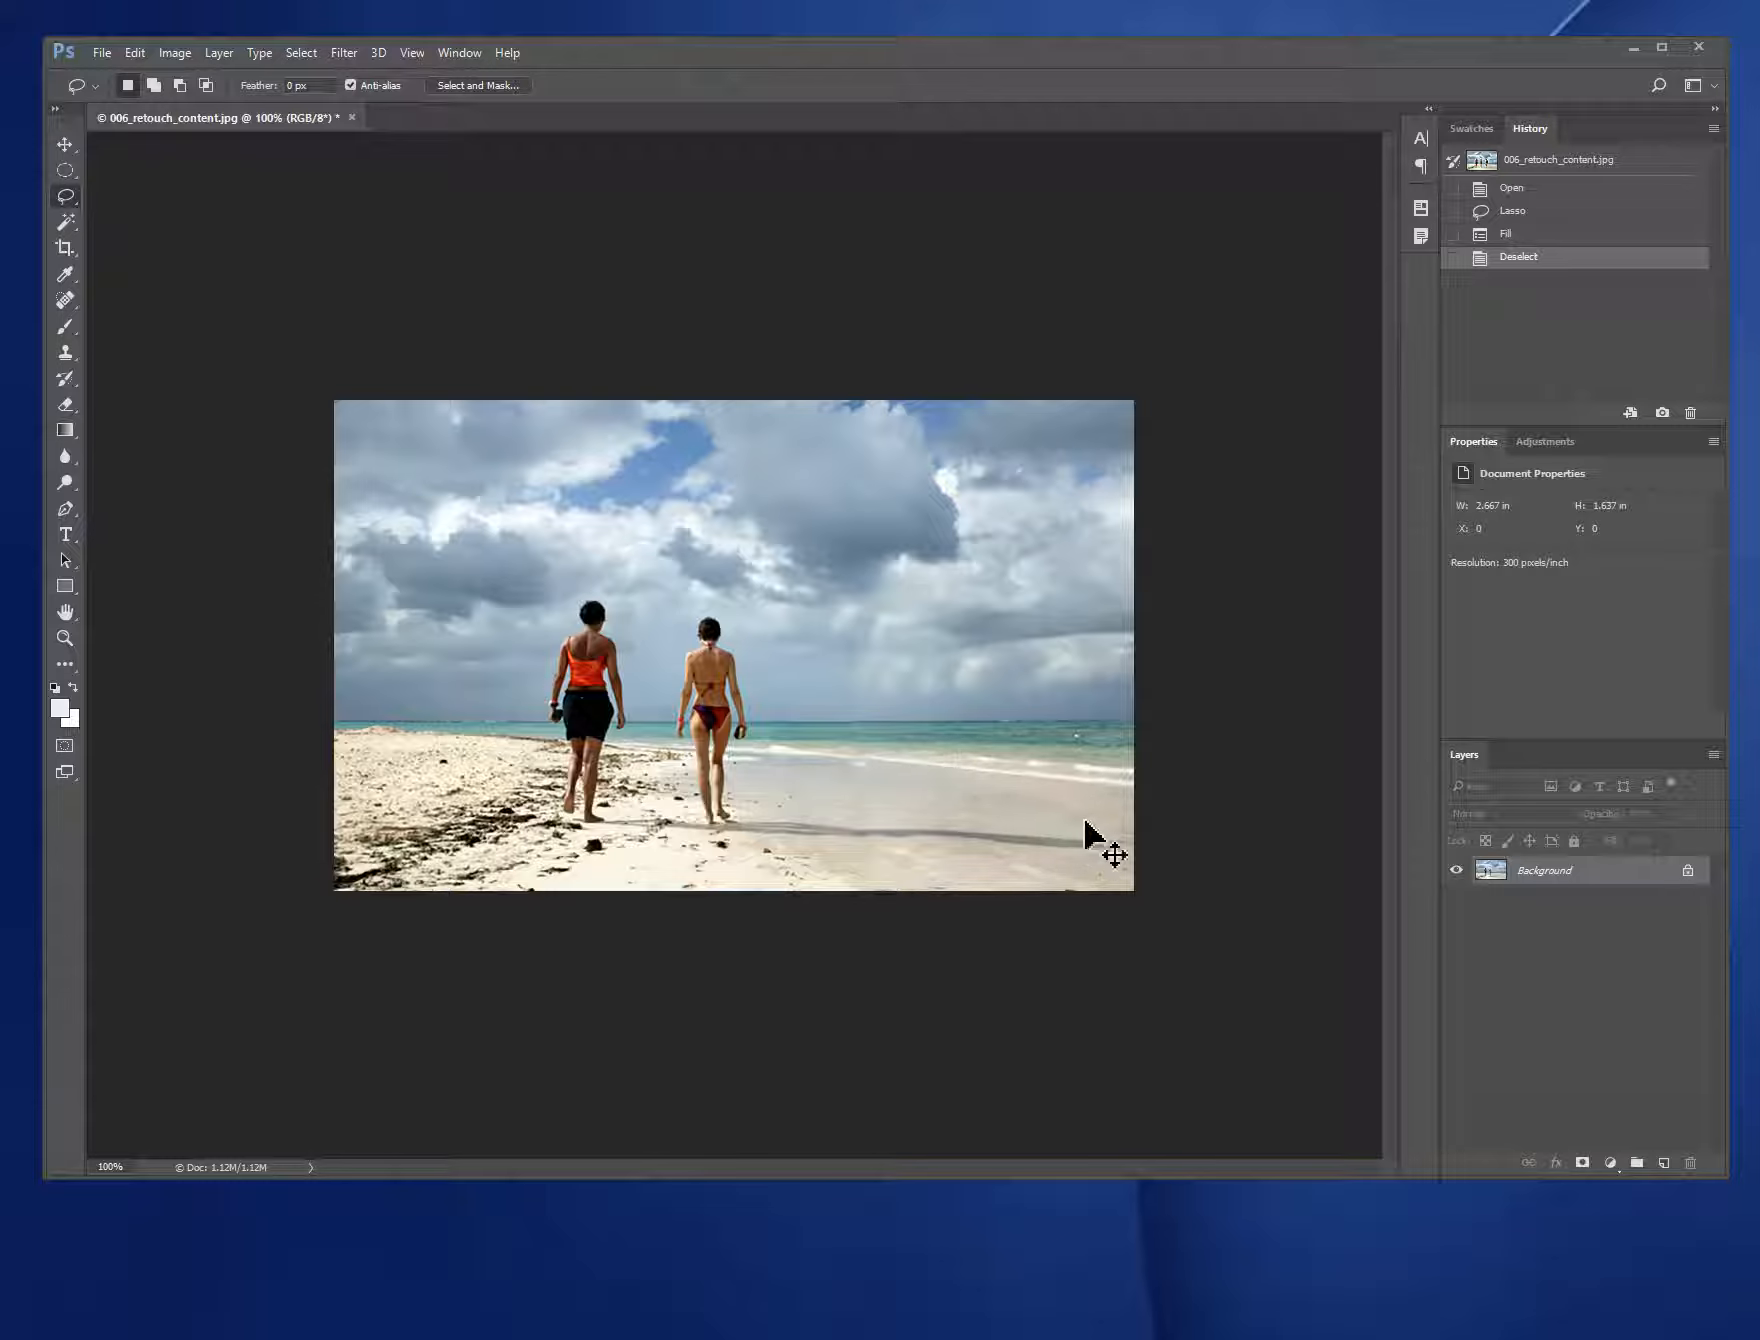
Step: Compare the beach photo with and without the fill over the man by stepping back through the history, ending deselected
{"action": "key", "text": "ctrl+z"}
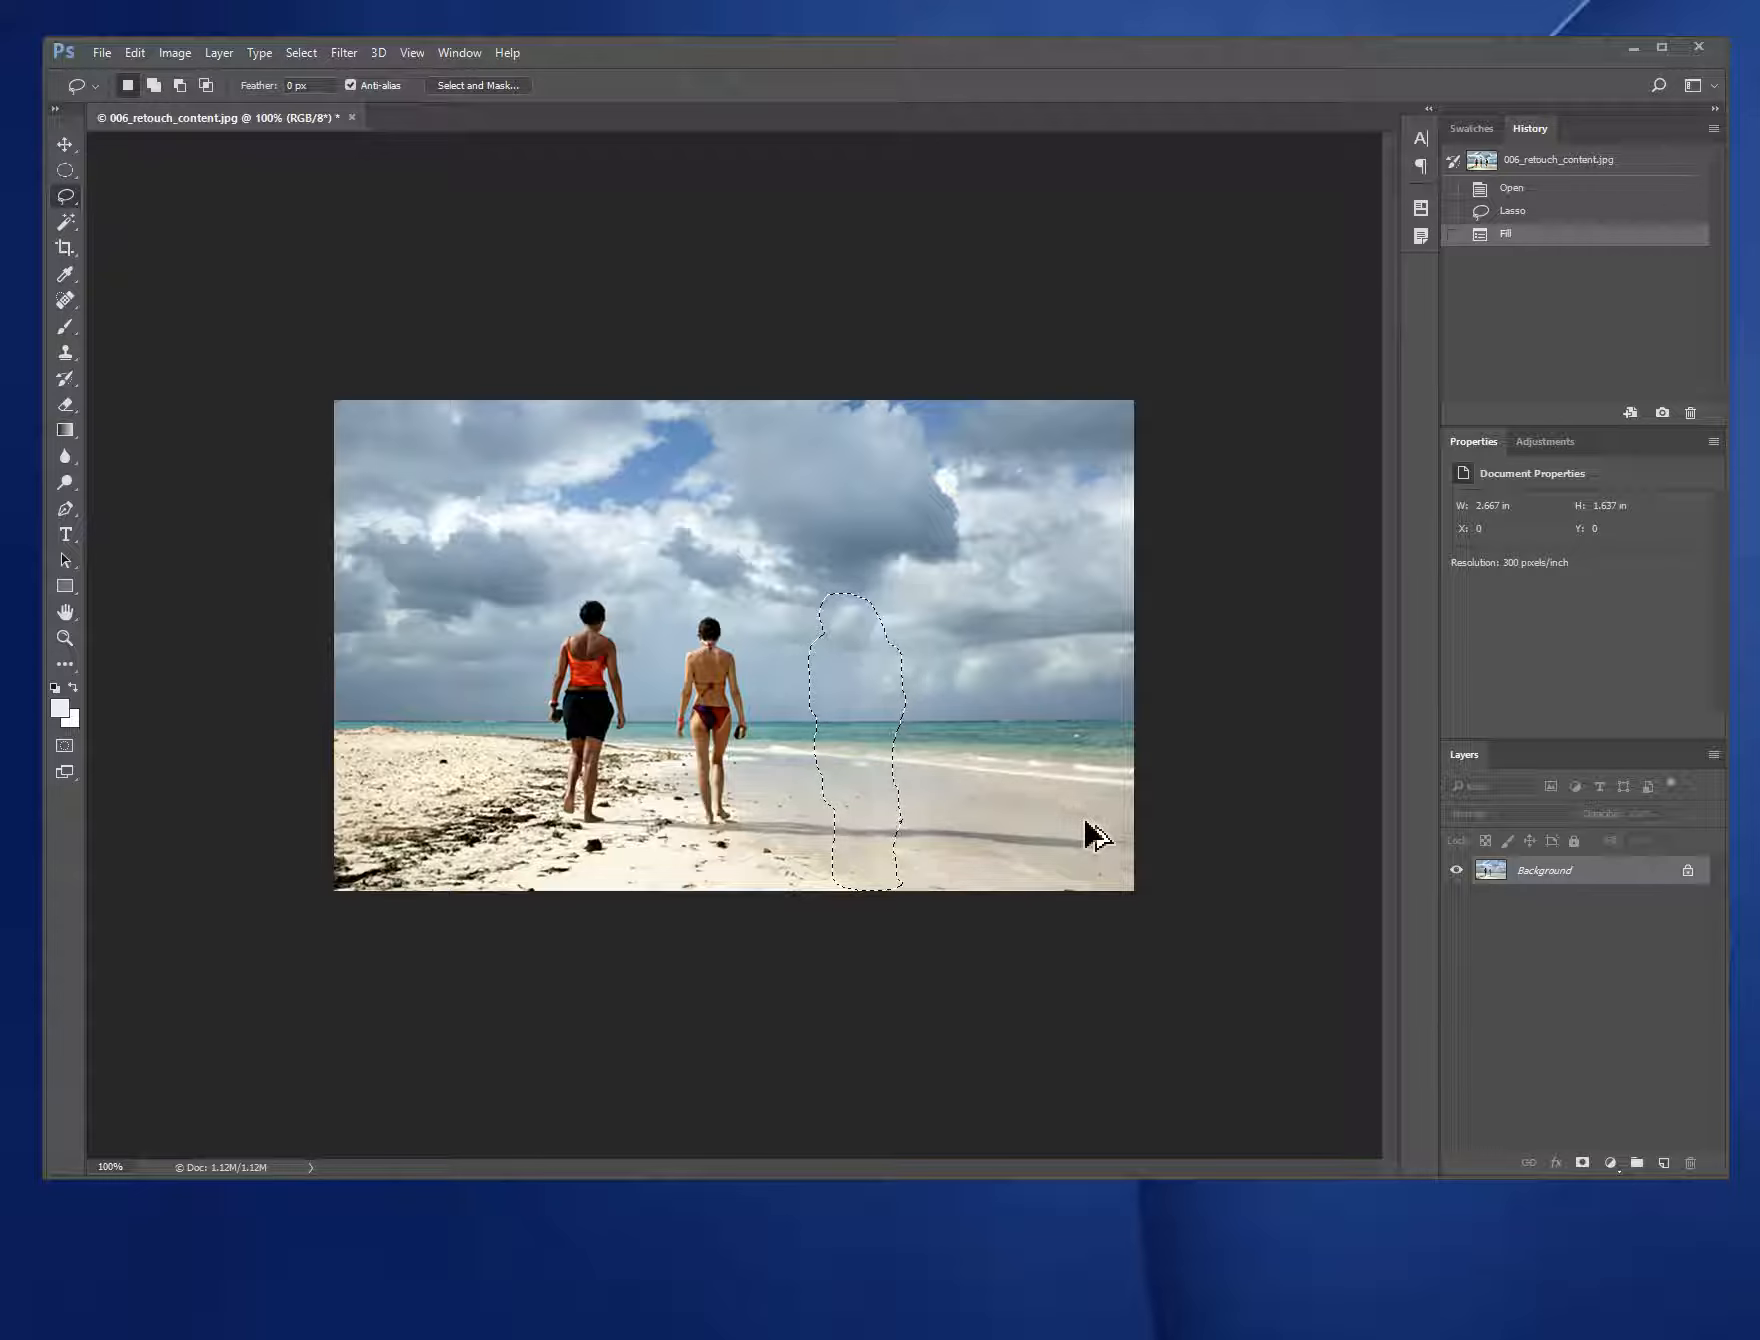
{"action": "key", "text": "ctrl+z"}
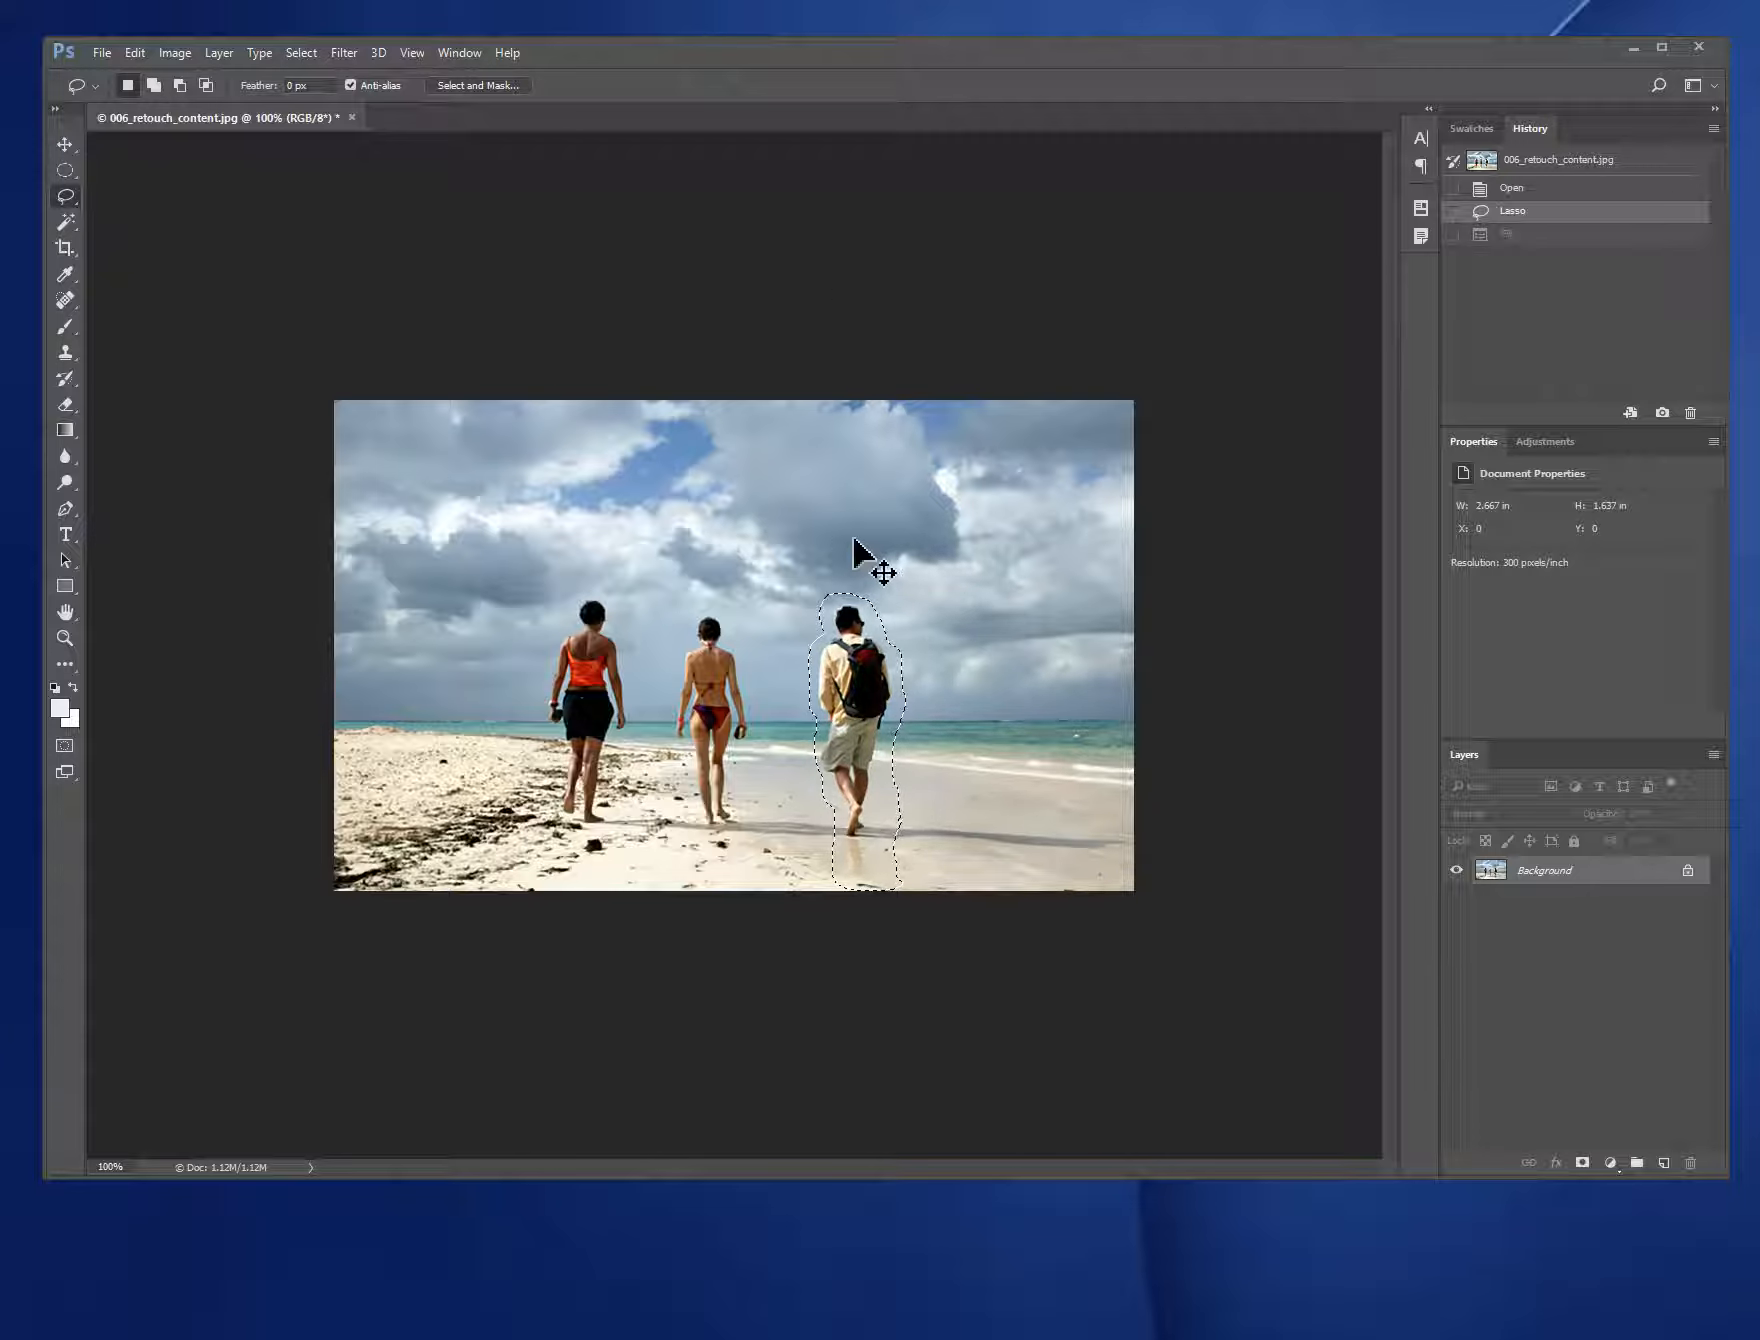
{"action": "key", "text": "ctrl+d"}
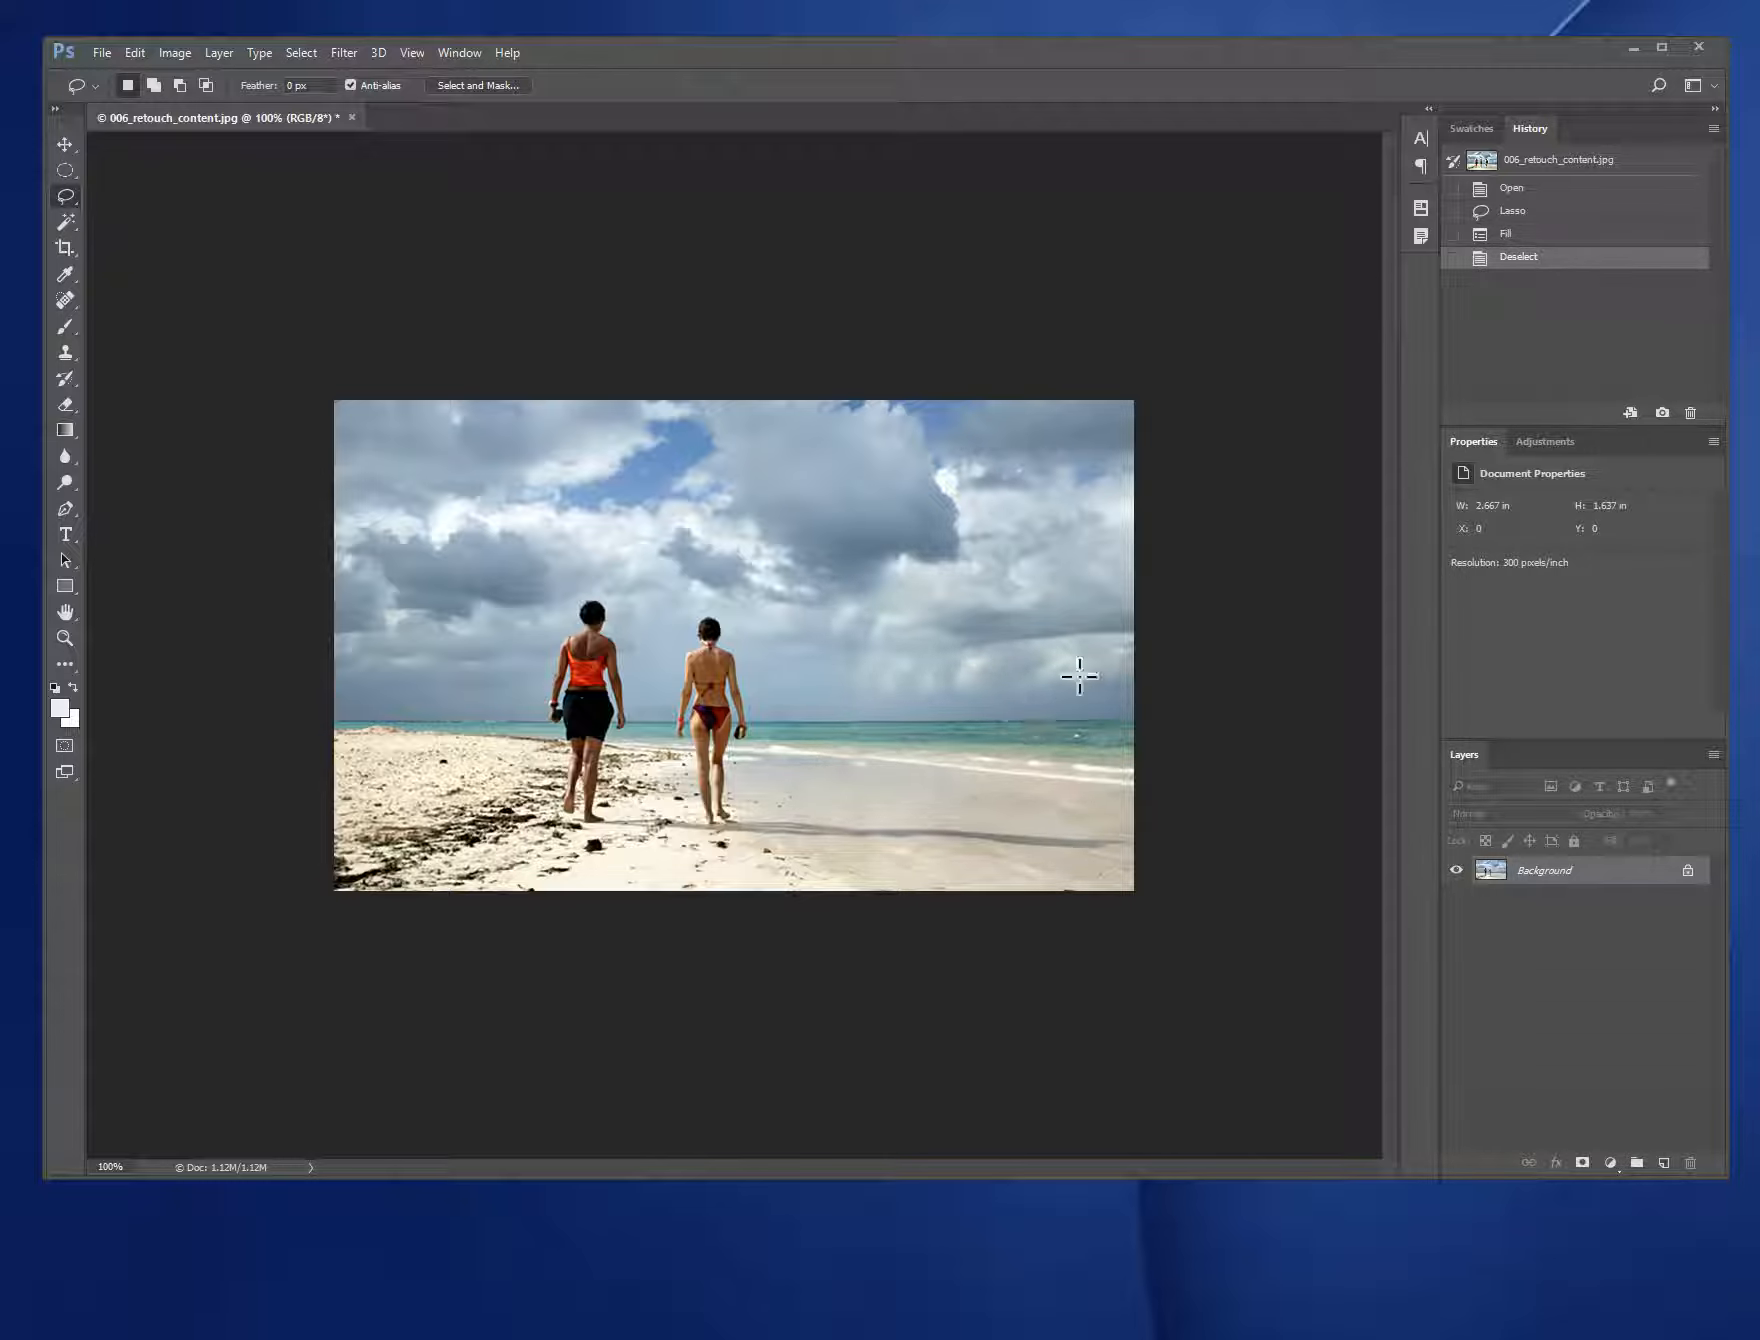
{"action": "left_click", "coordinate": [104, 54]}
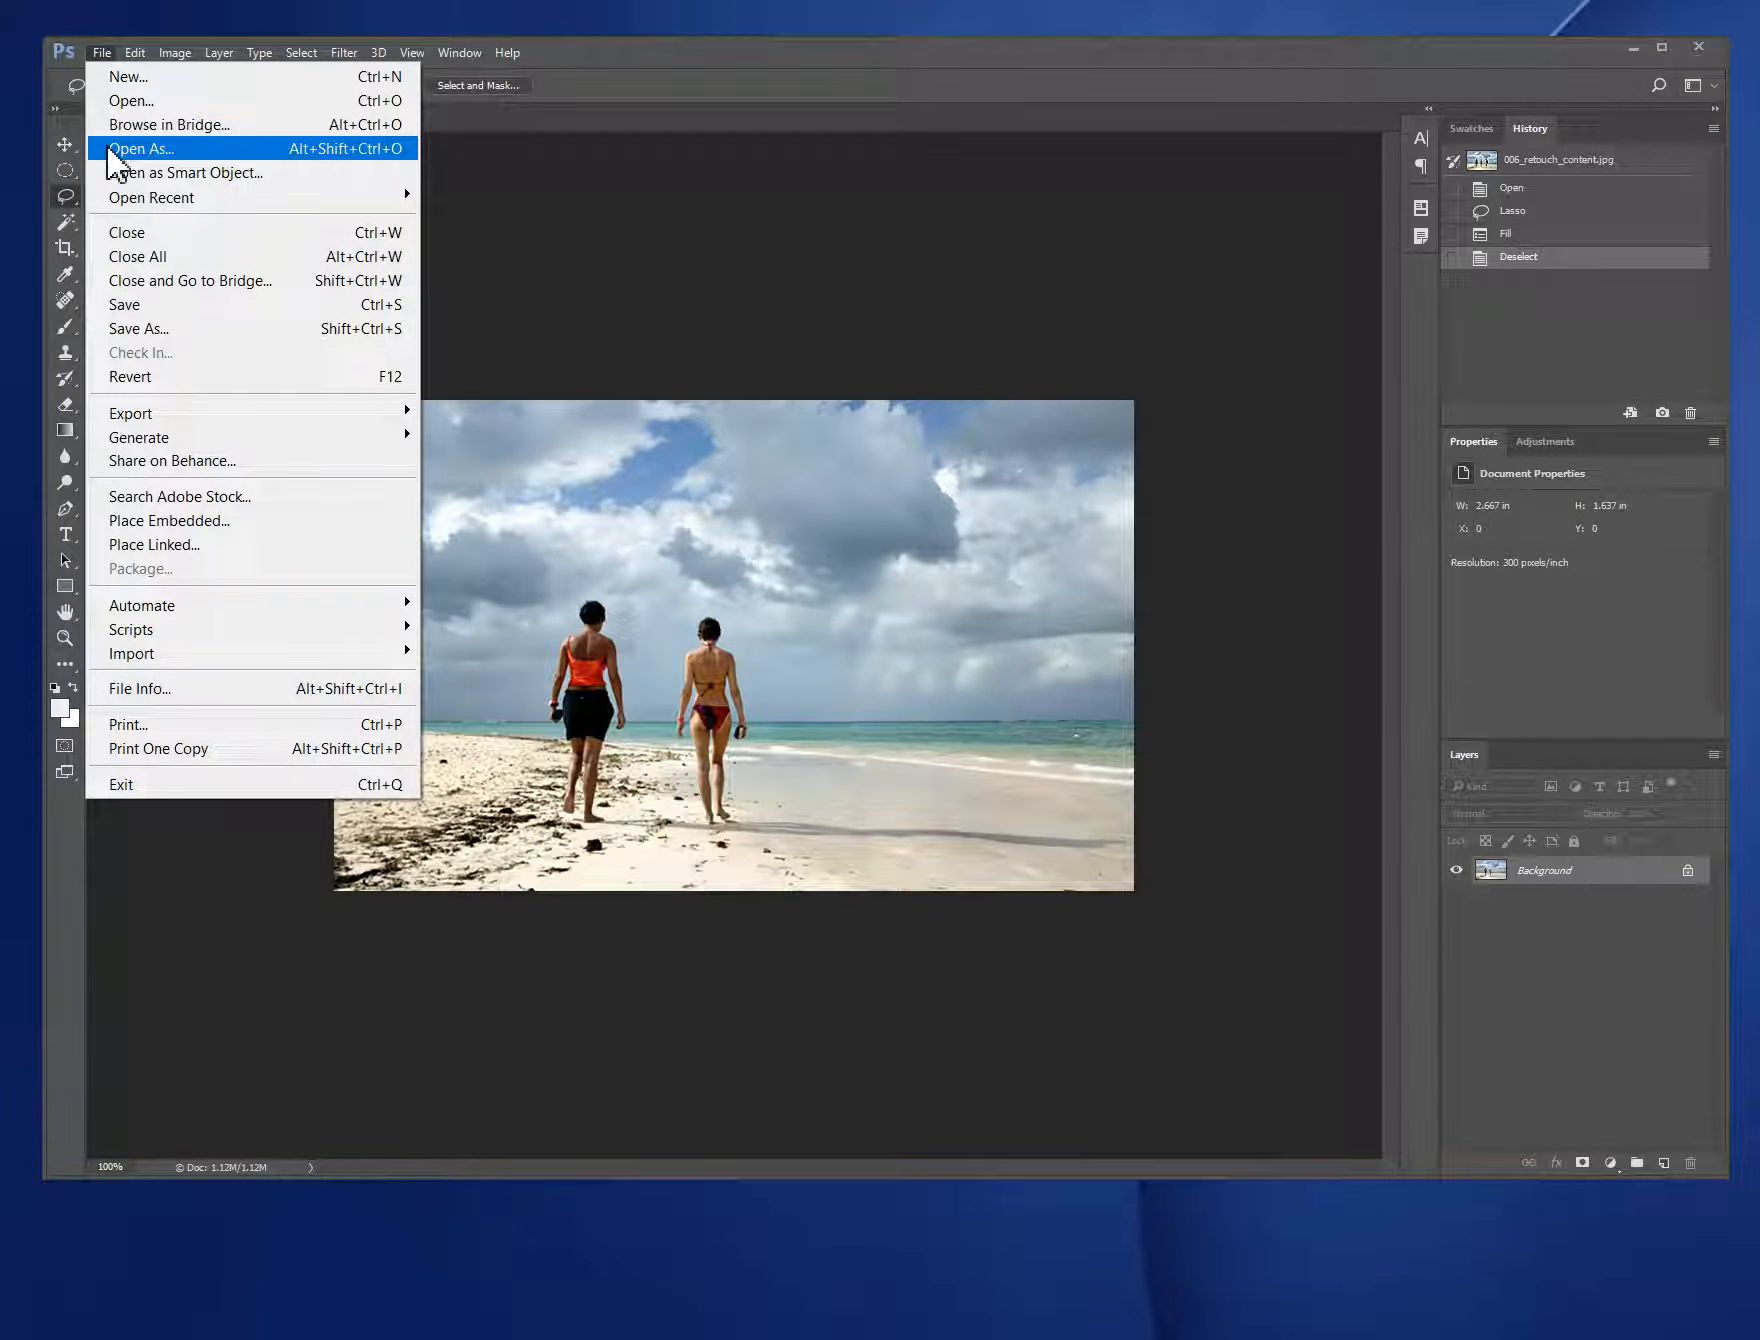
{"action": "left_click", "coordinate": [183, 333]}
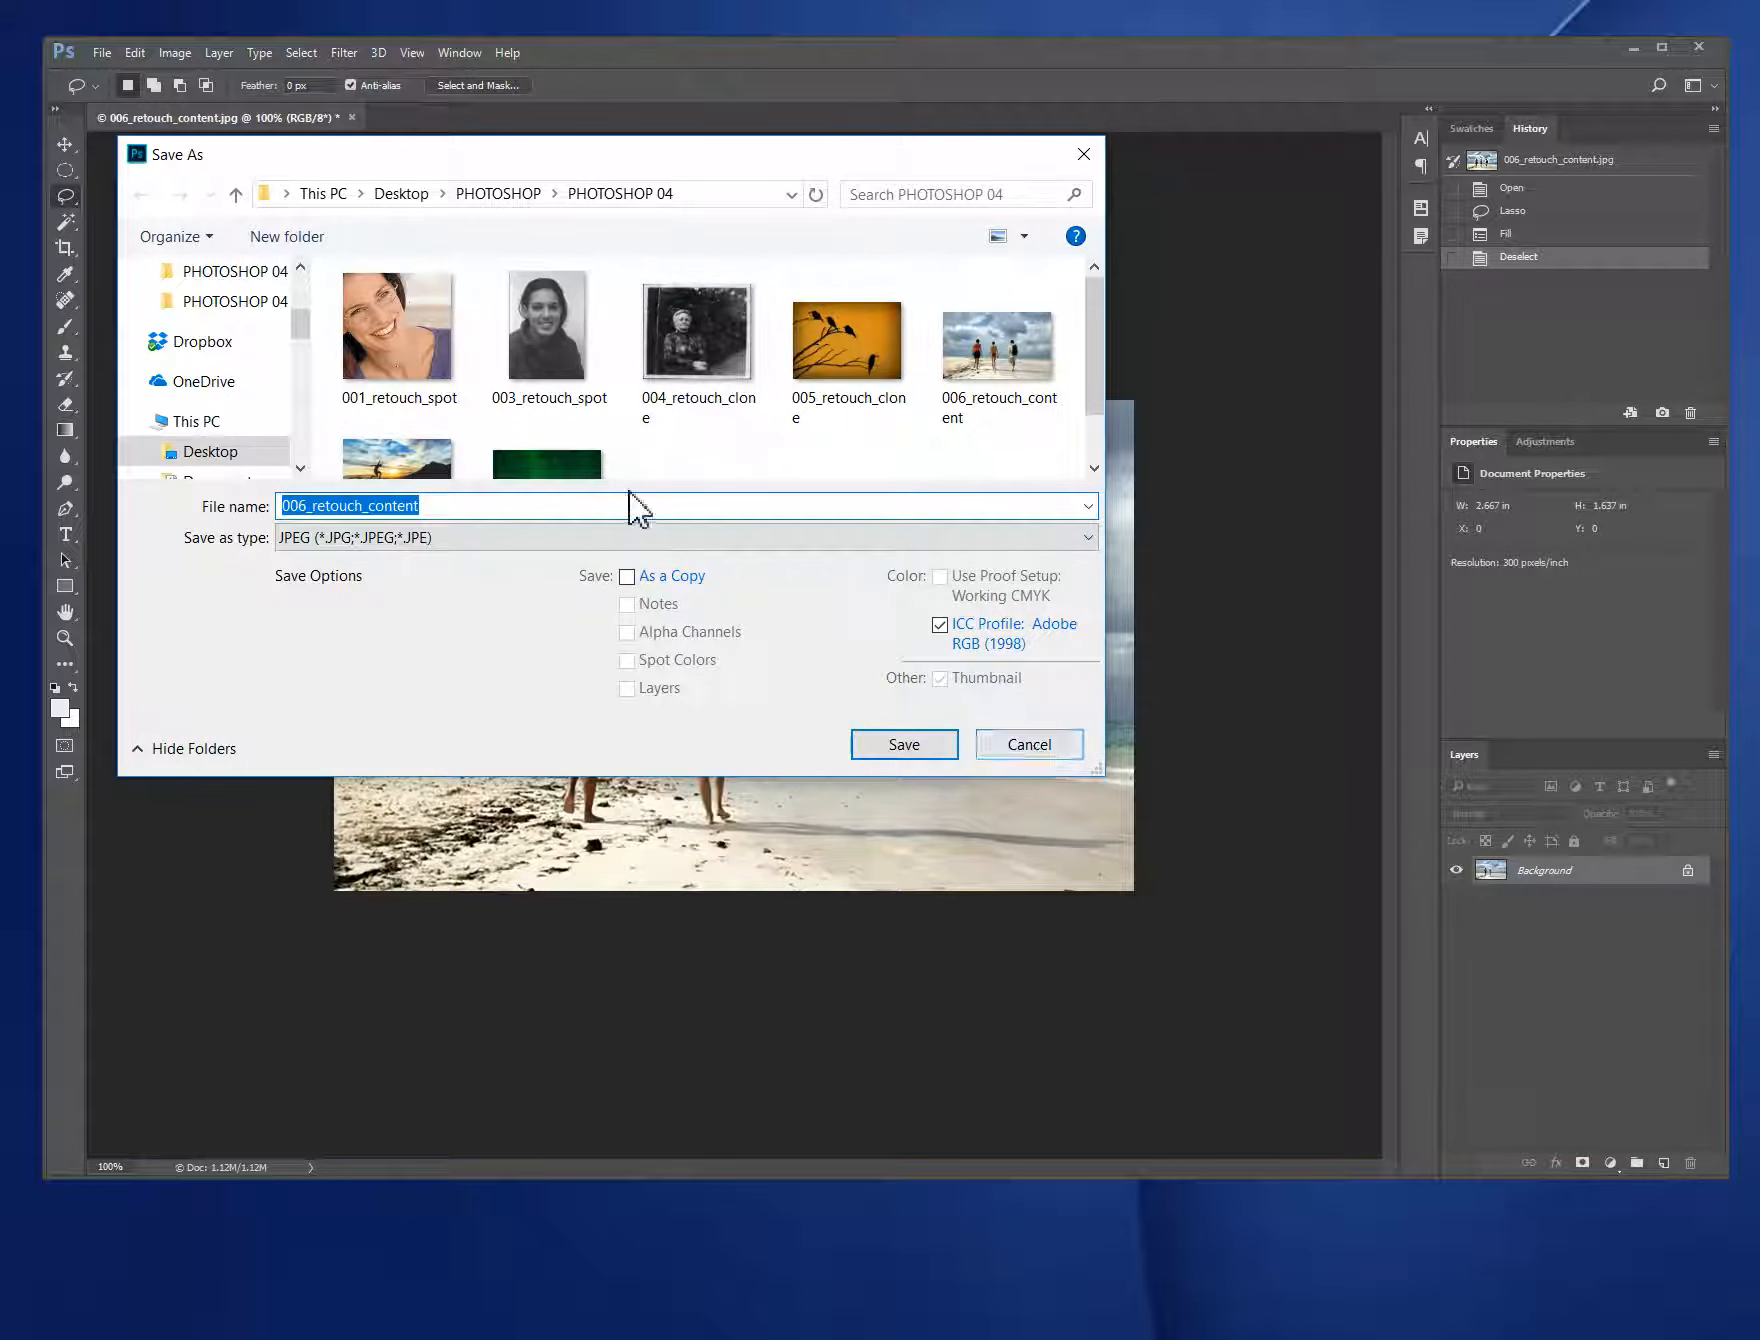
{"action": "left_click", "coordinate": [1047, 758]}
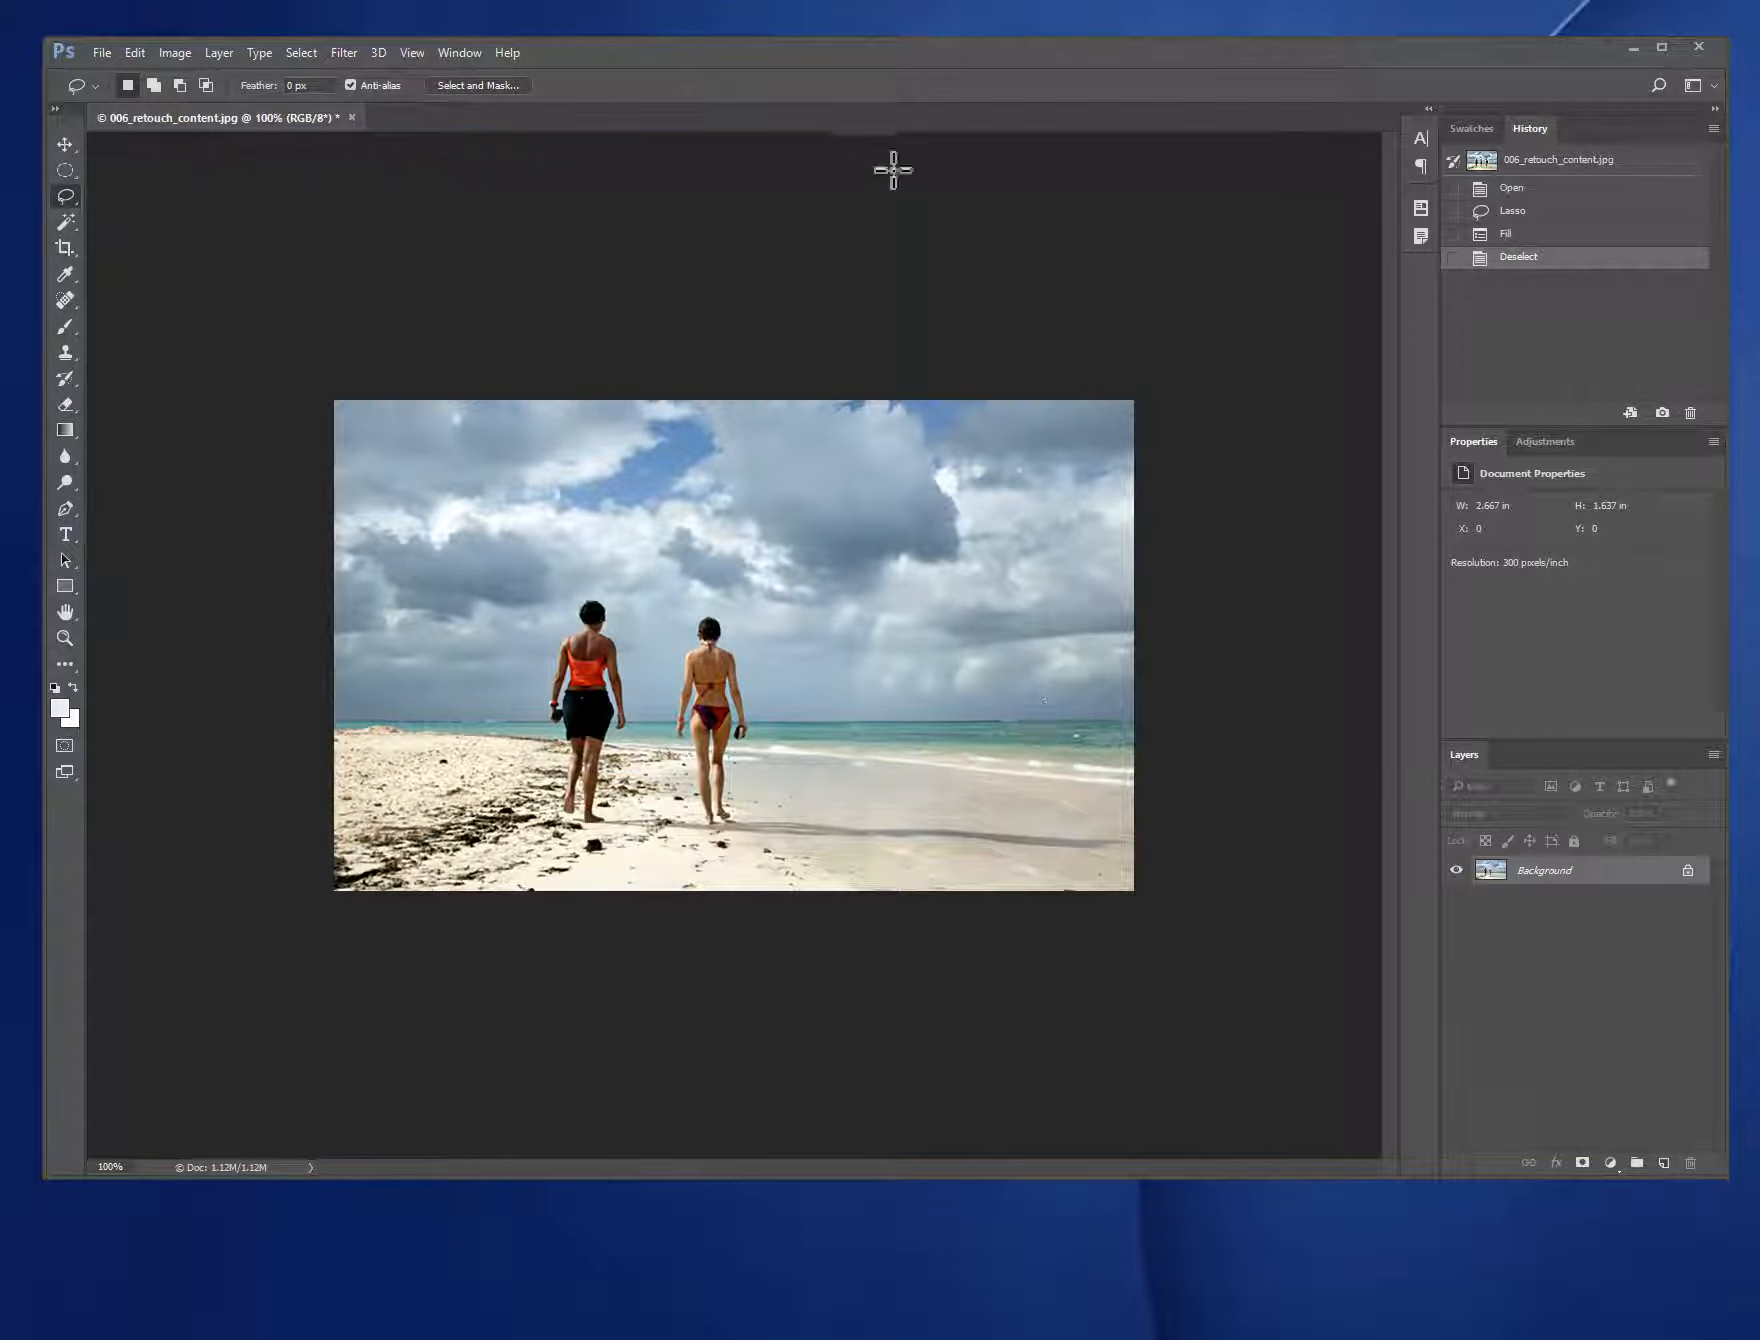
Step: Close the beach photo without saving and open 007_retouch_content.jpg from the PHOTOSHOP 04 folder
{"action": "left_click", "coordinate": [351, 117]}
{"action": "left_click", "coordinate": [908, 479]}
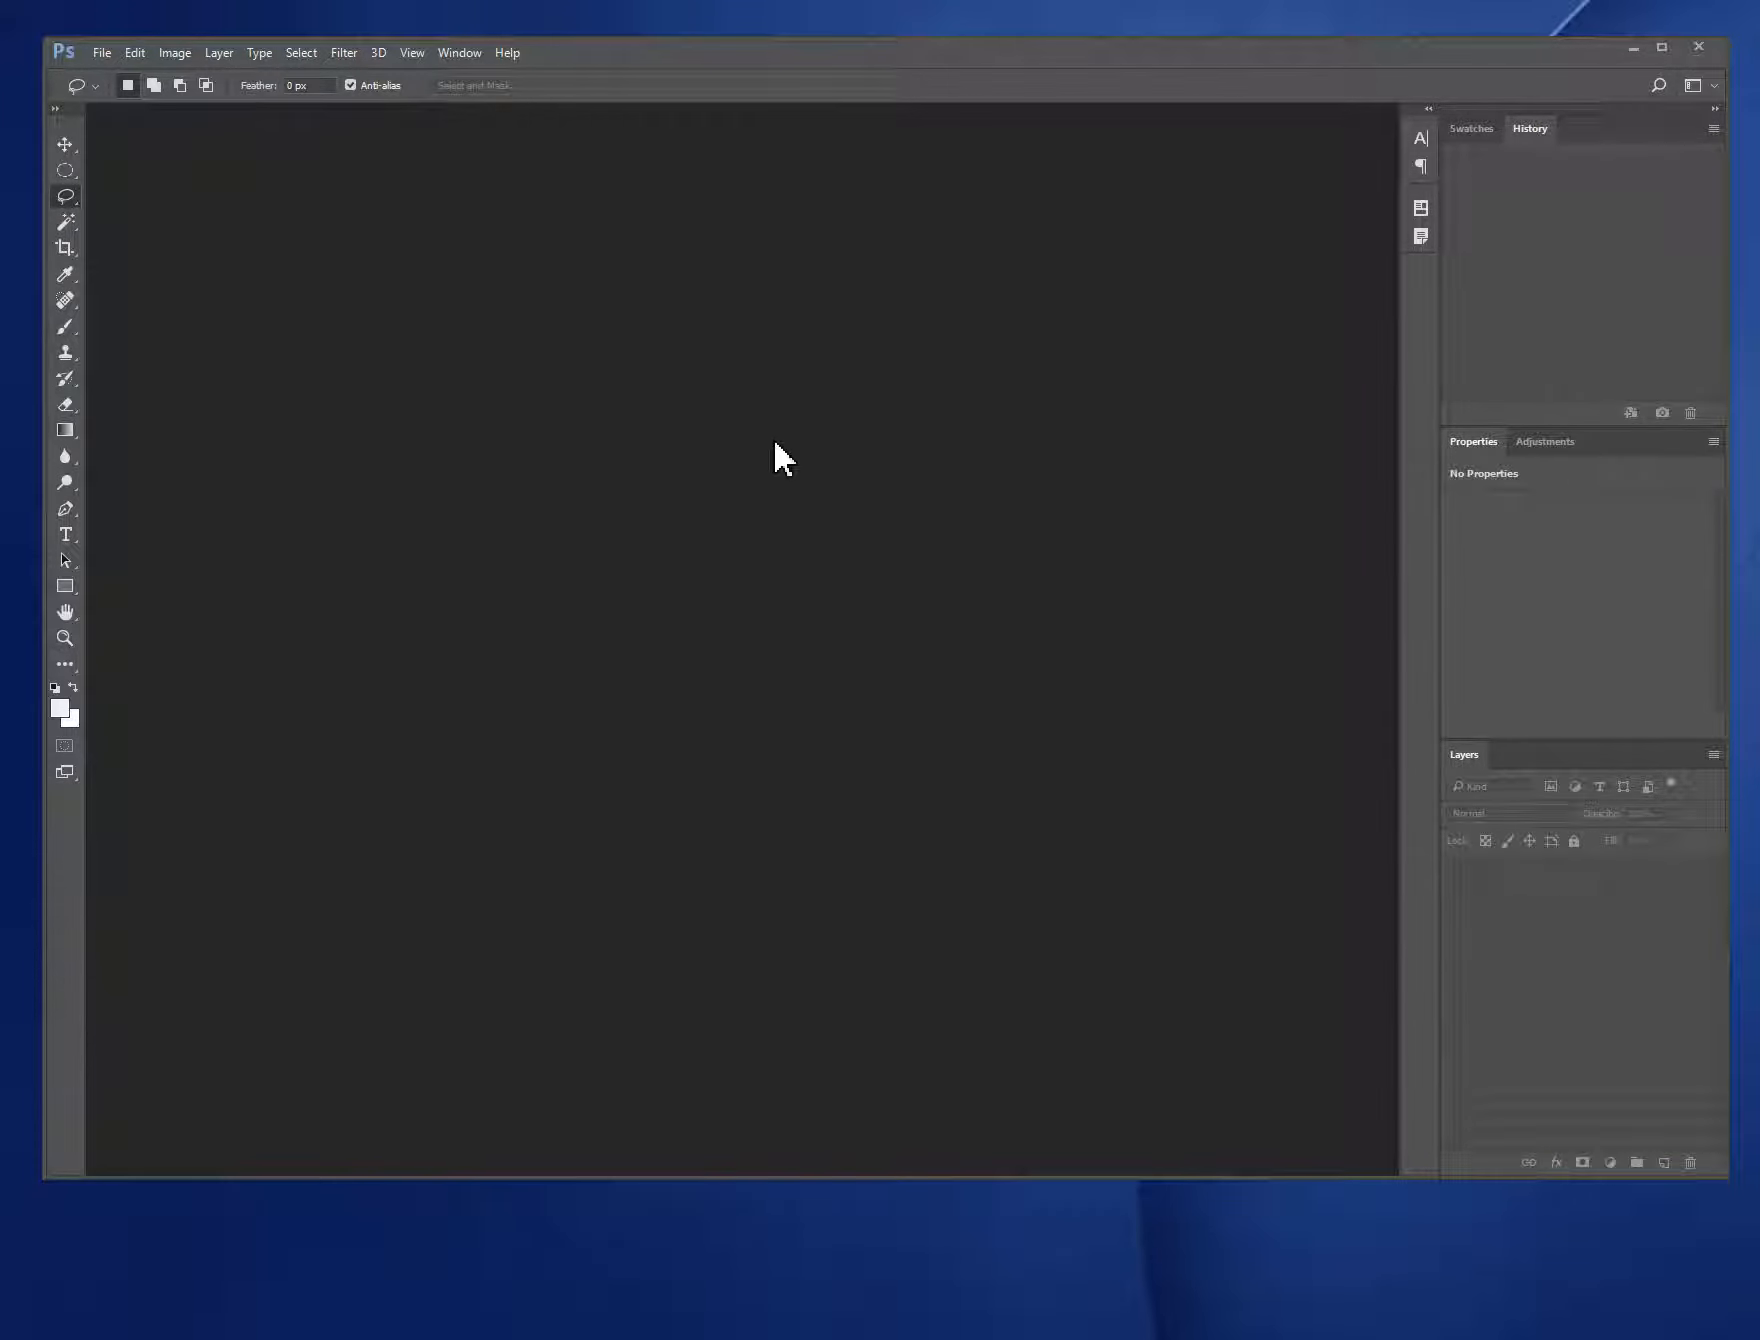
{"action": "left_click", "coordinate": [101, 53]}
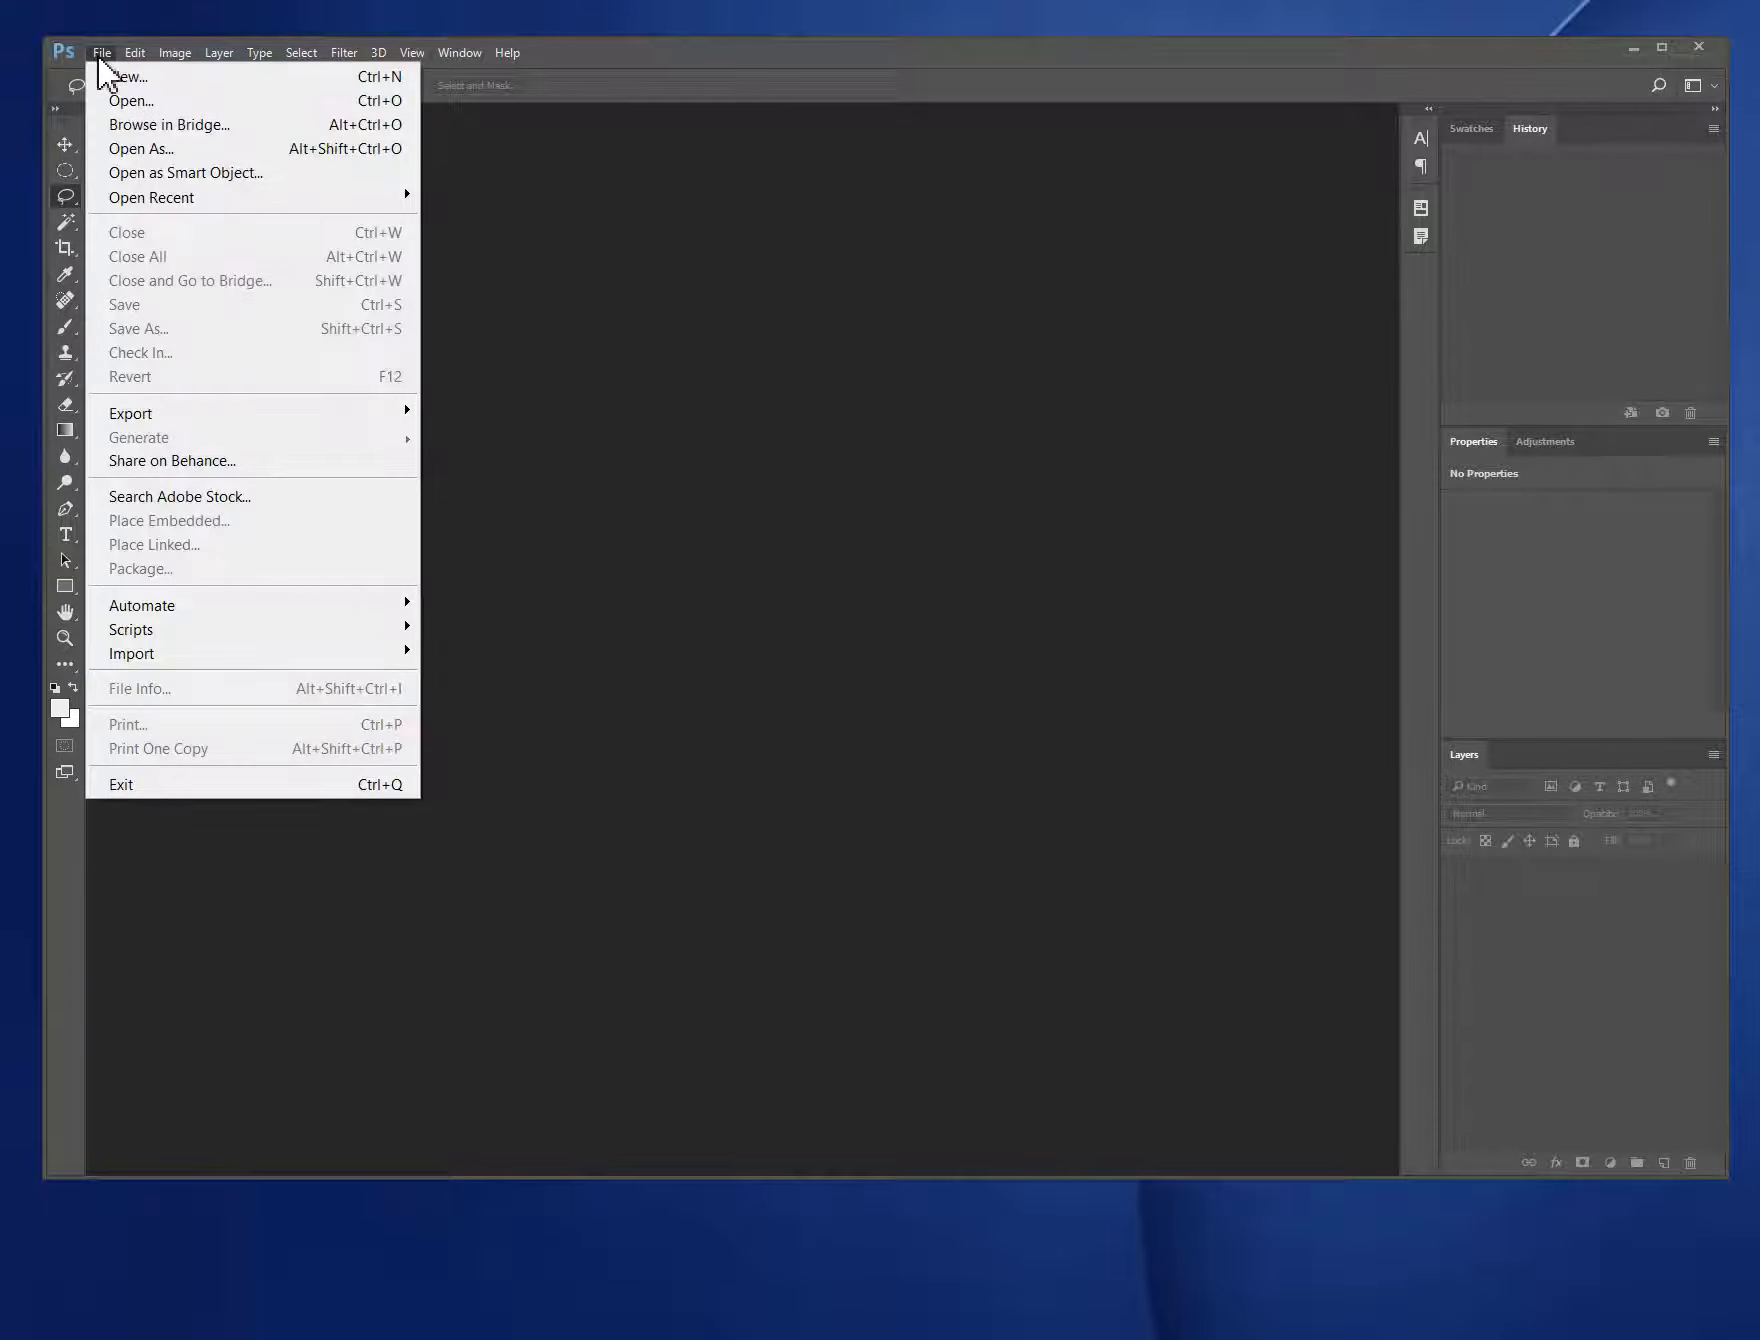
{"action": "left_click", "coordinate": [150, 103]}
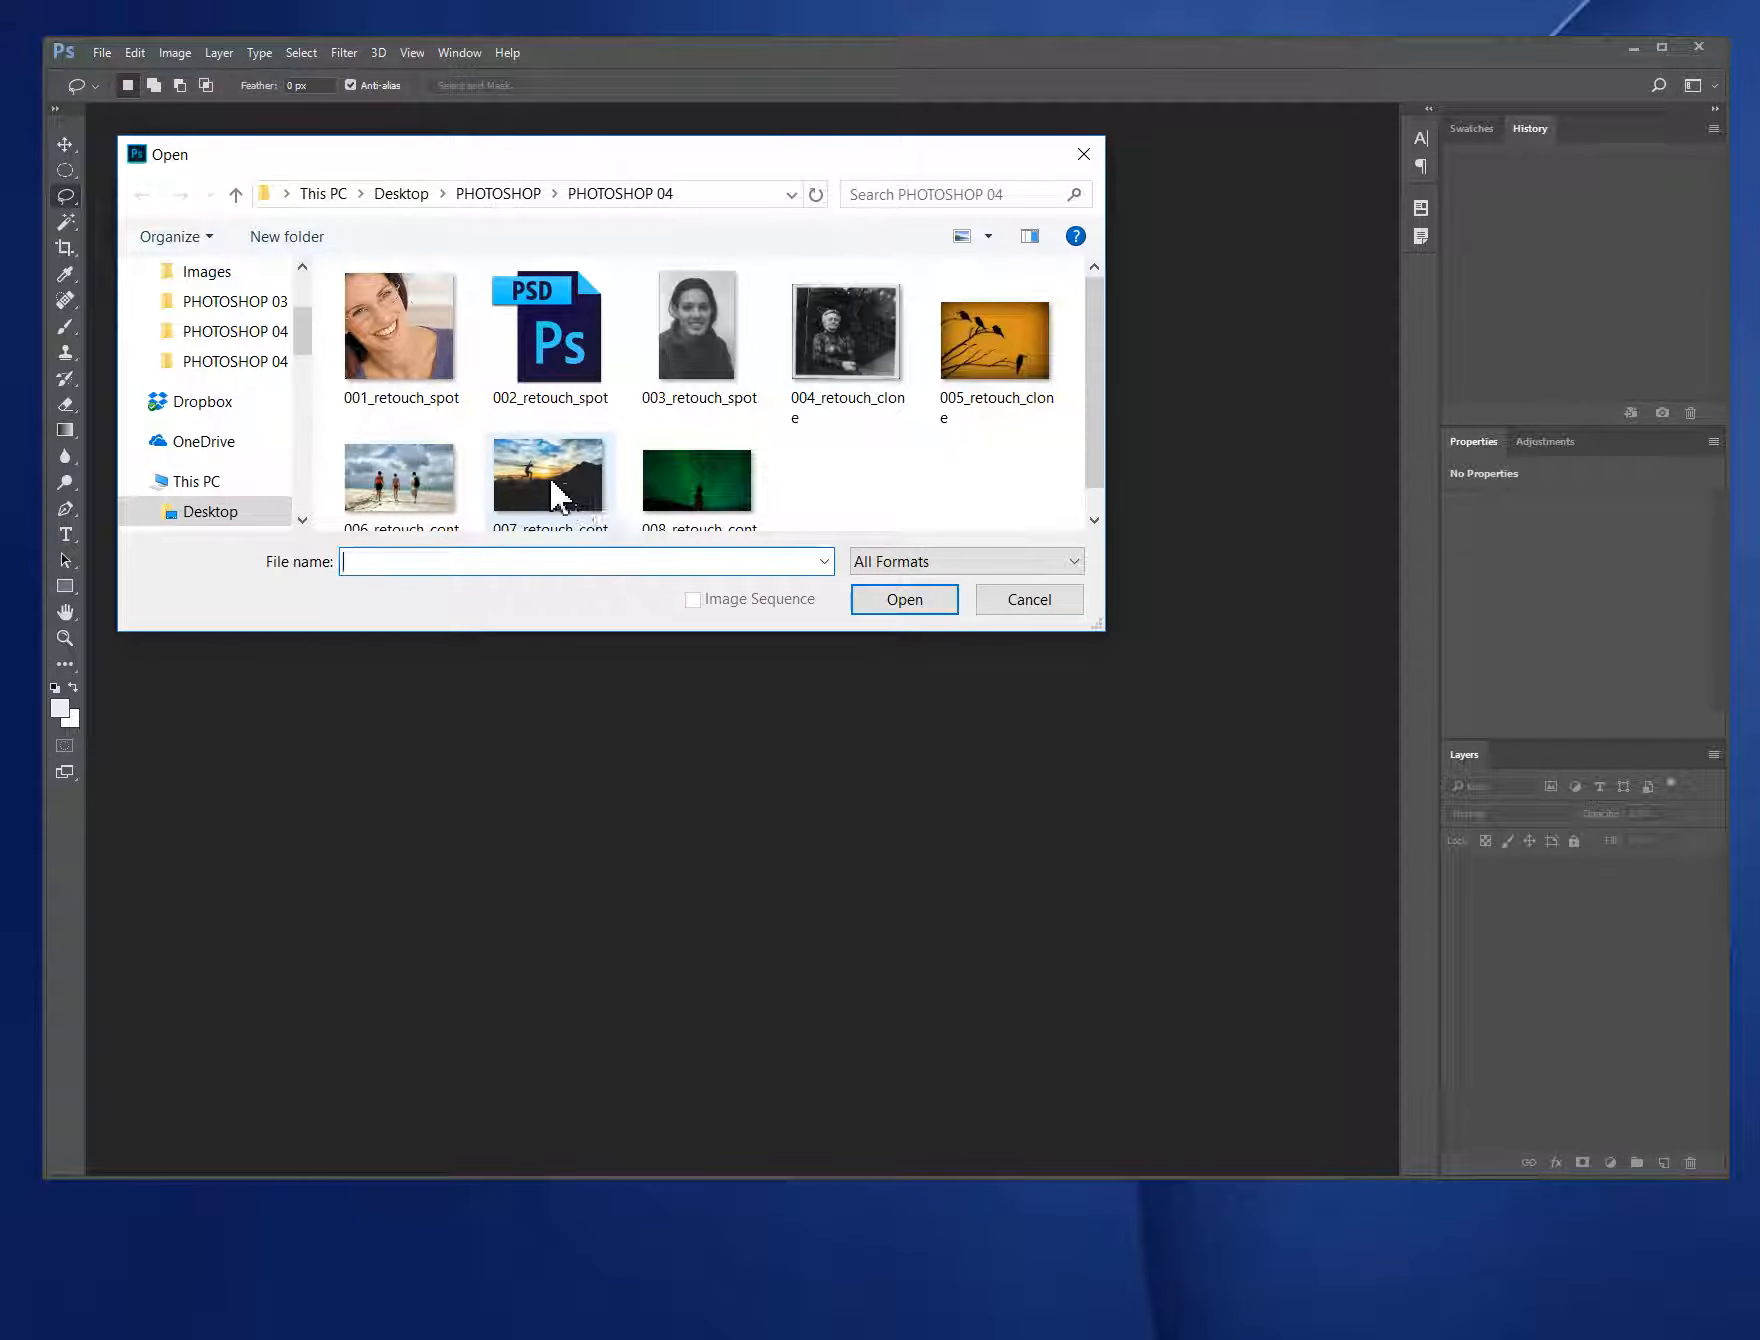
{"action": "left_click", "coordinate": [520, 480]}
{"action": "left_click", "coordinate": [905, 600]}
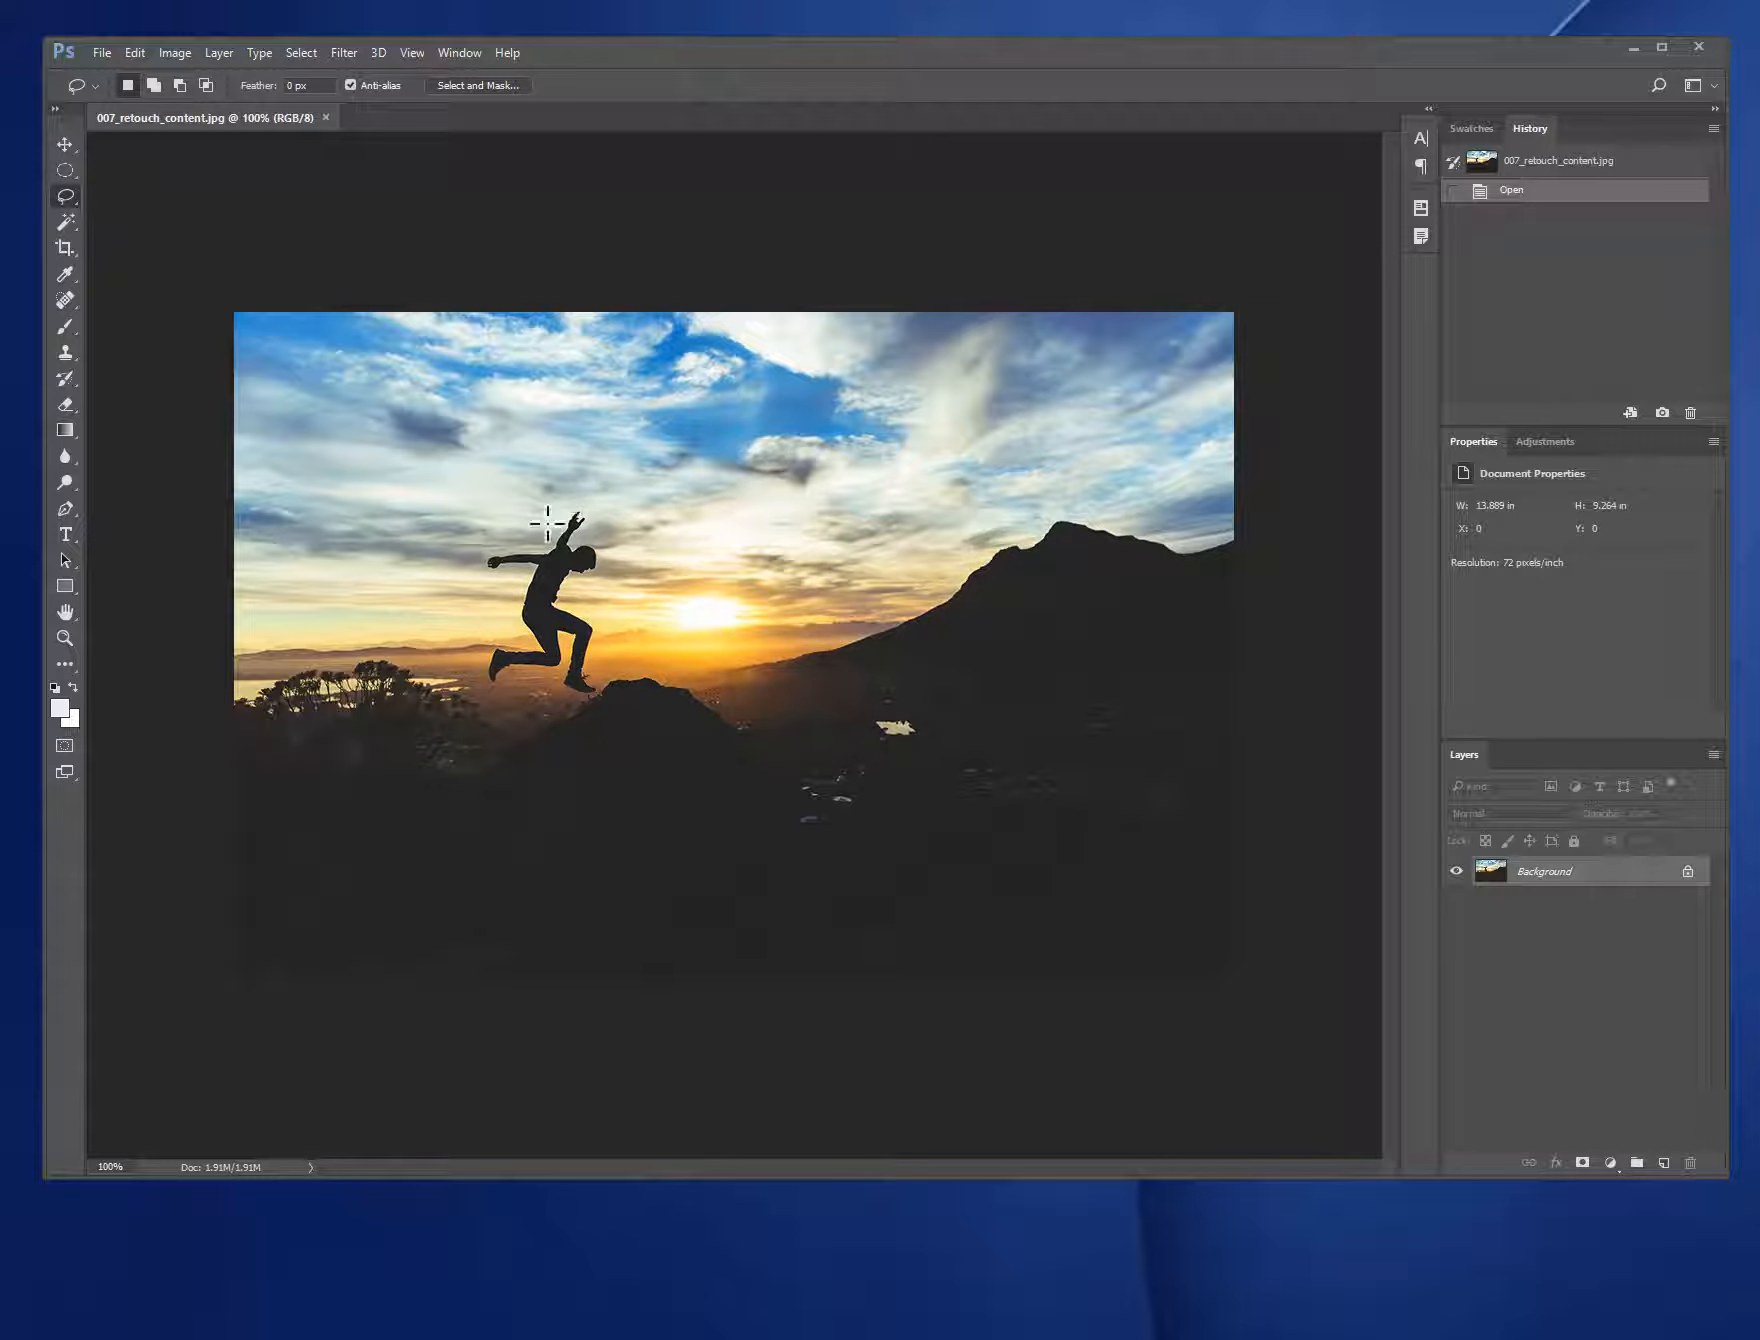
Step: Draw a loose lasso selection around the jumping man, leaving a generous margin of sky and background
{"action": "left_click", "coordinate": [599, 622]}
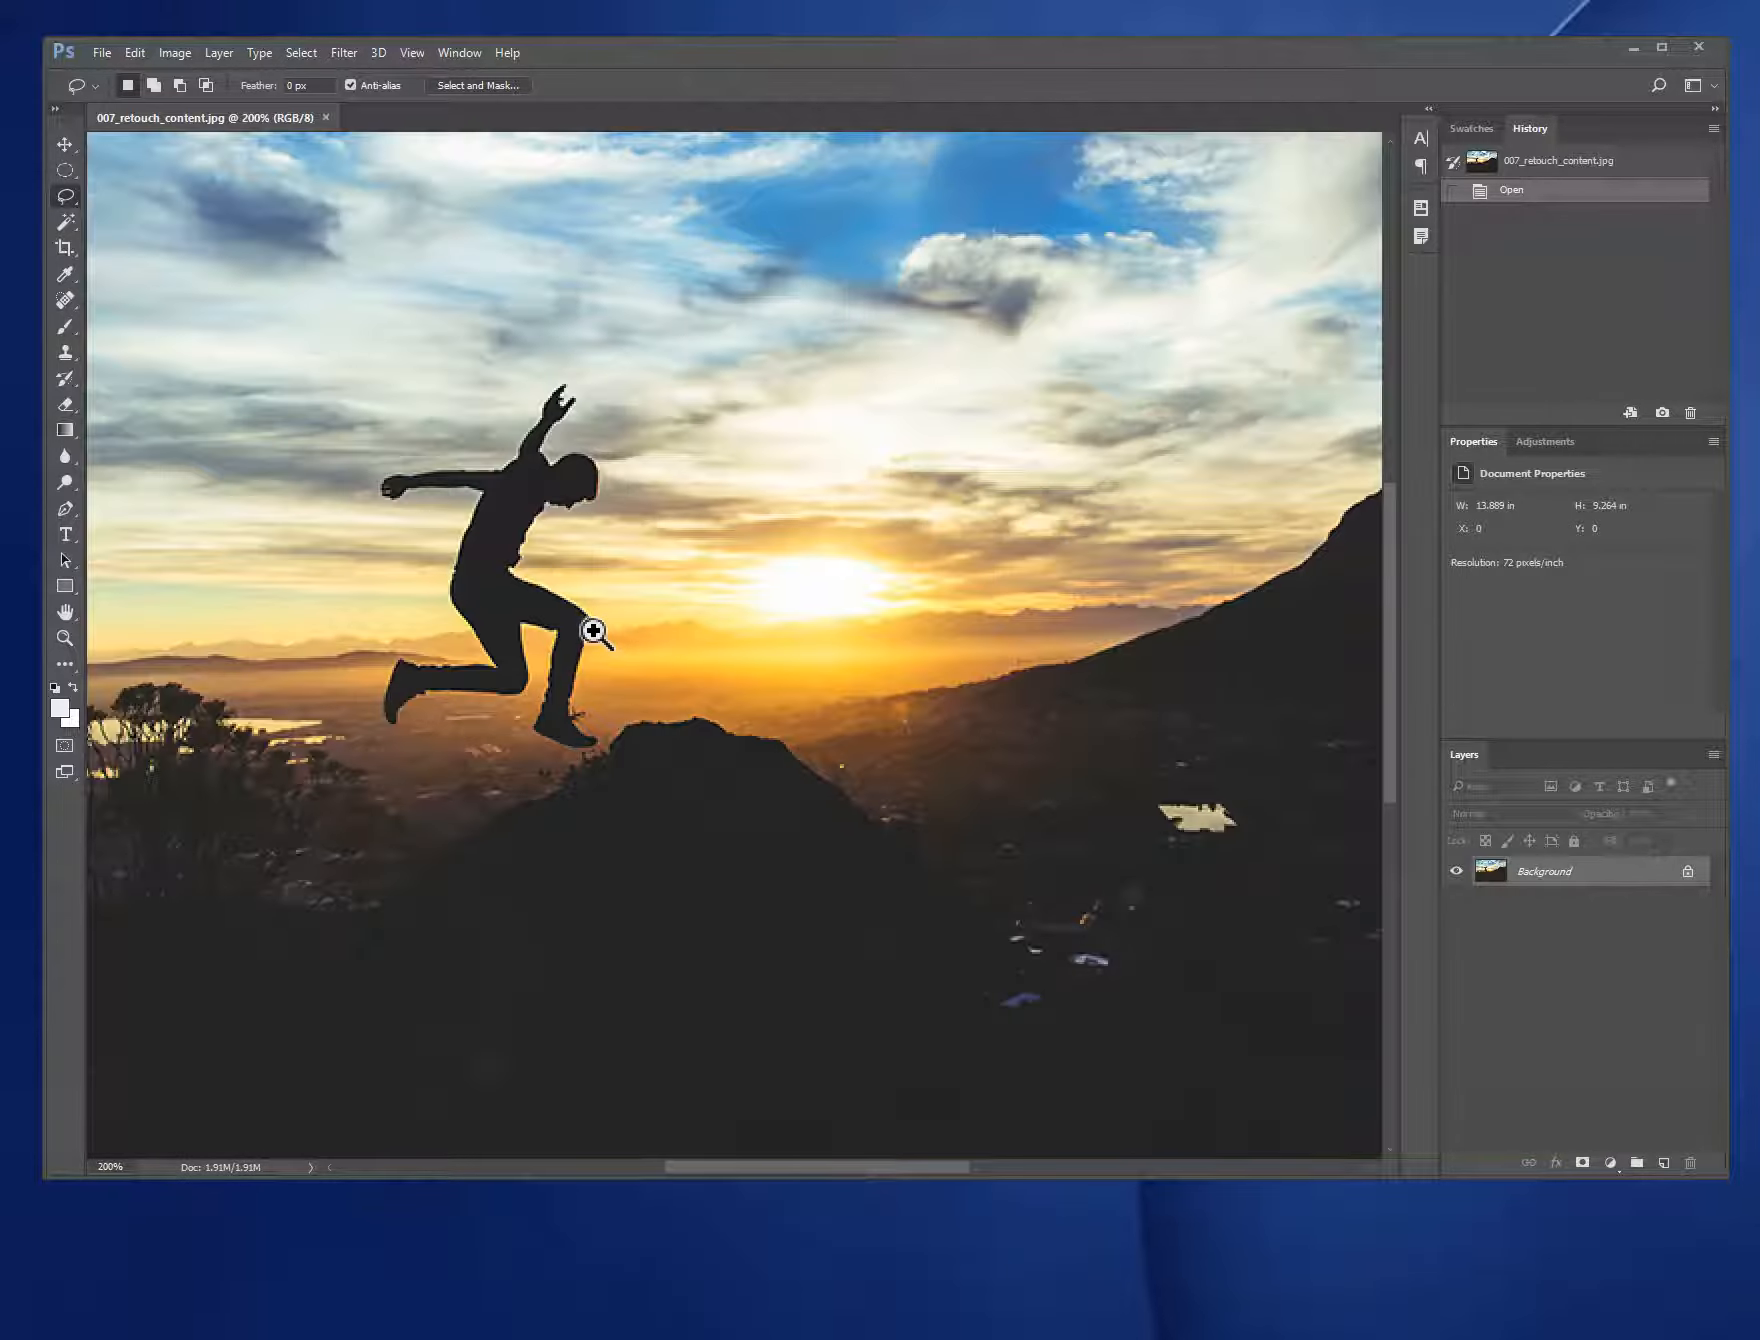
{"action": "left_click", "coordinate": [594, 632], "text": "alt"}
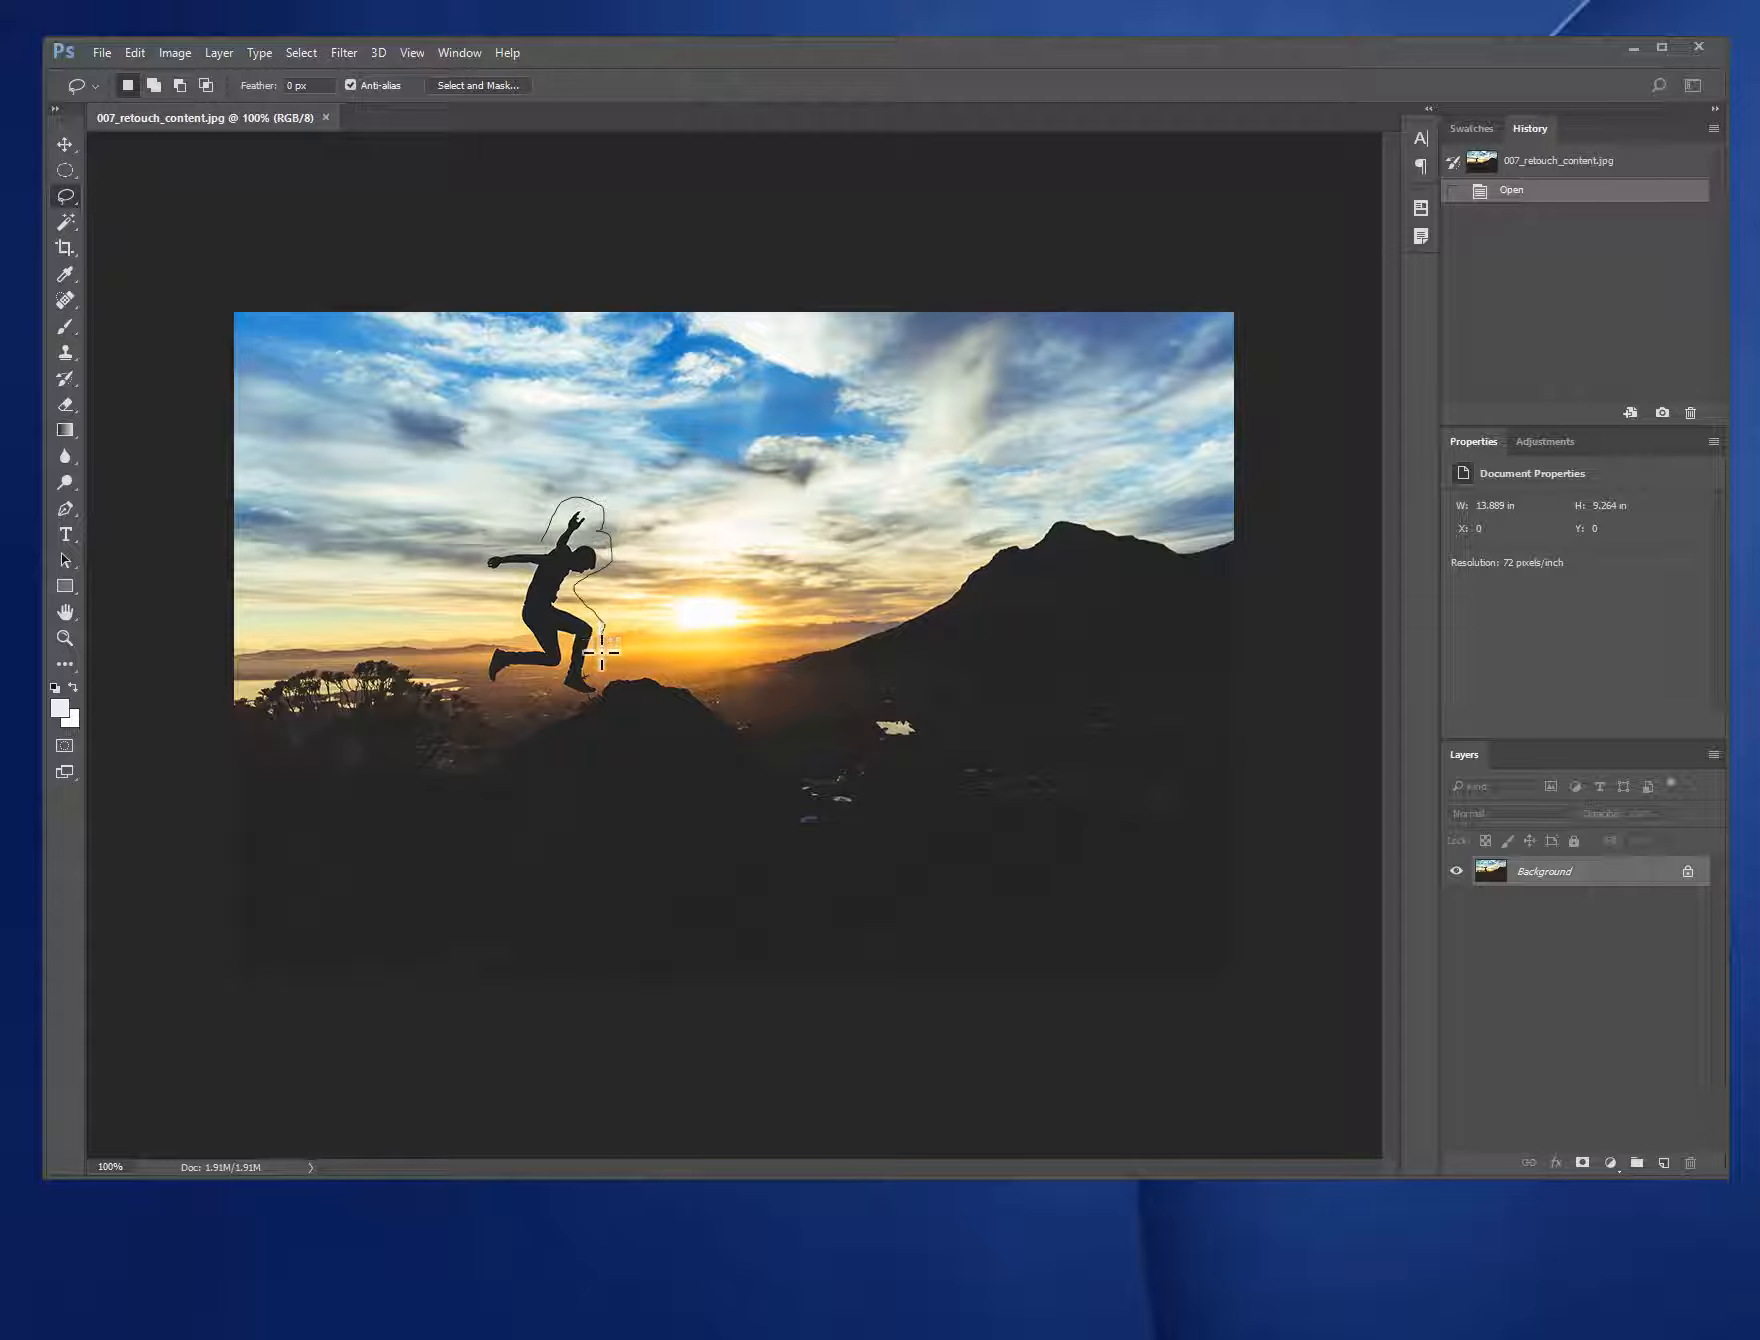
{"action": "left_click_drag", "start_coordinate": [594, 695], "coordinate": [481, 681]}
{"action": "left_click_drag", "start_coordinate": [501, 535], "coordinate": [505, 533]}
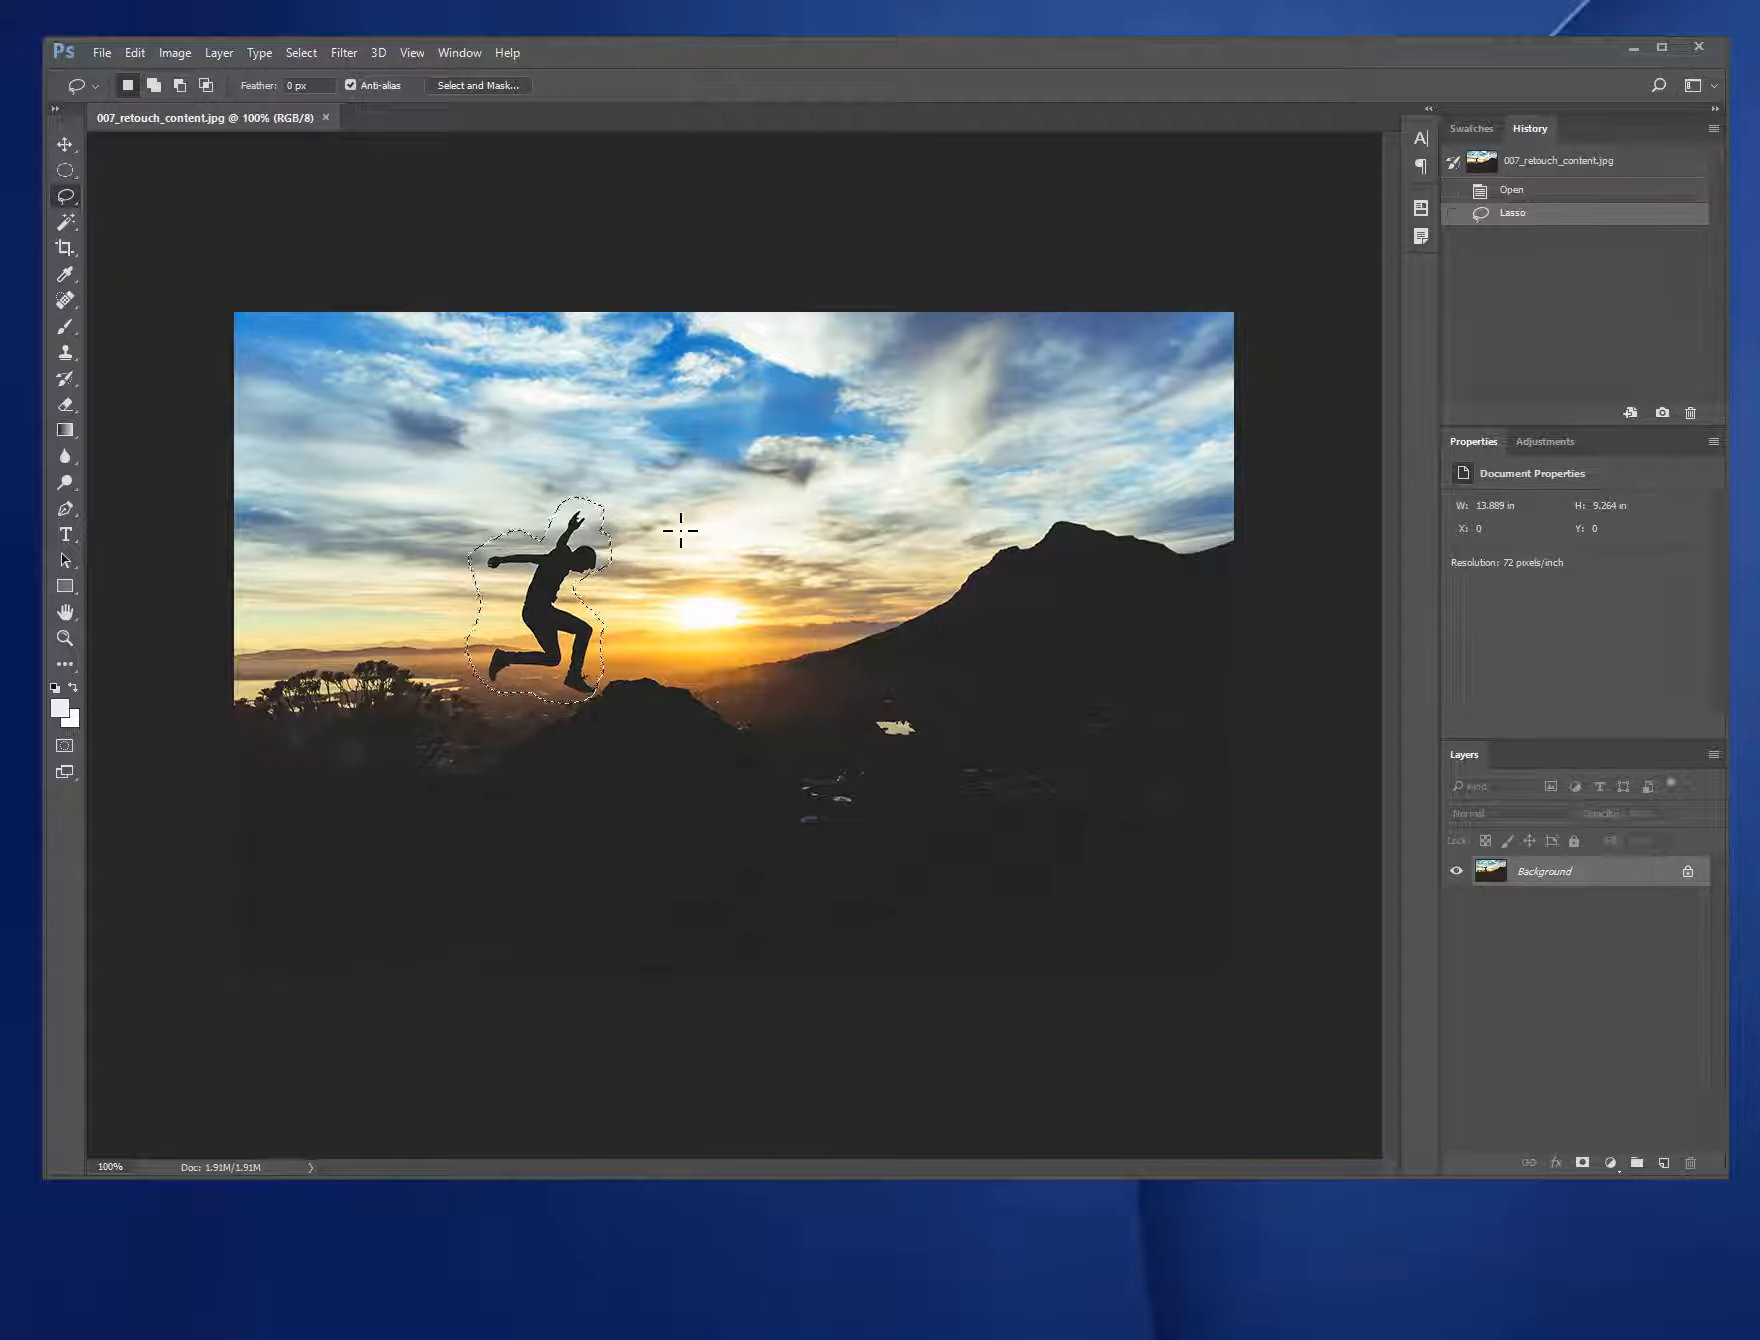
Step: Fill the loose selection using Content-Aware with Color Adaptation, Normal mode and 100% opacity, deselect, and inspect the filled area up close
{"action": "key", "text": "shift+BackSpace"}
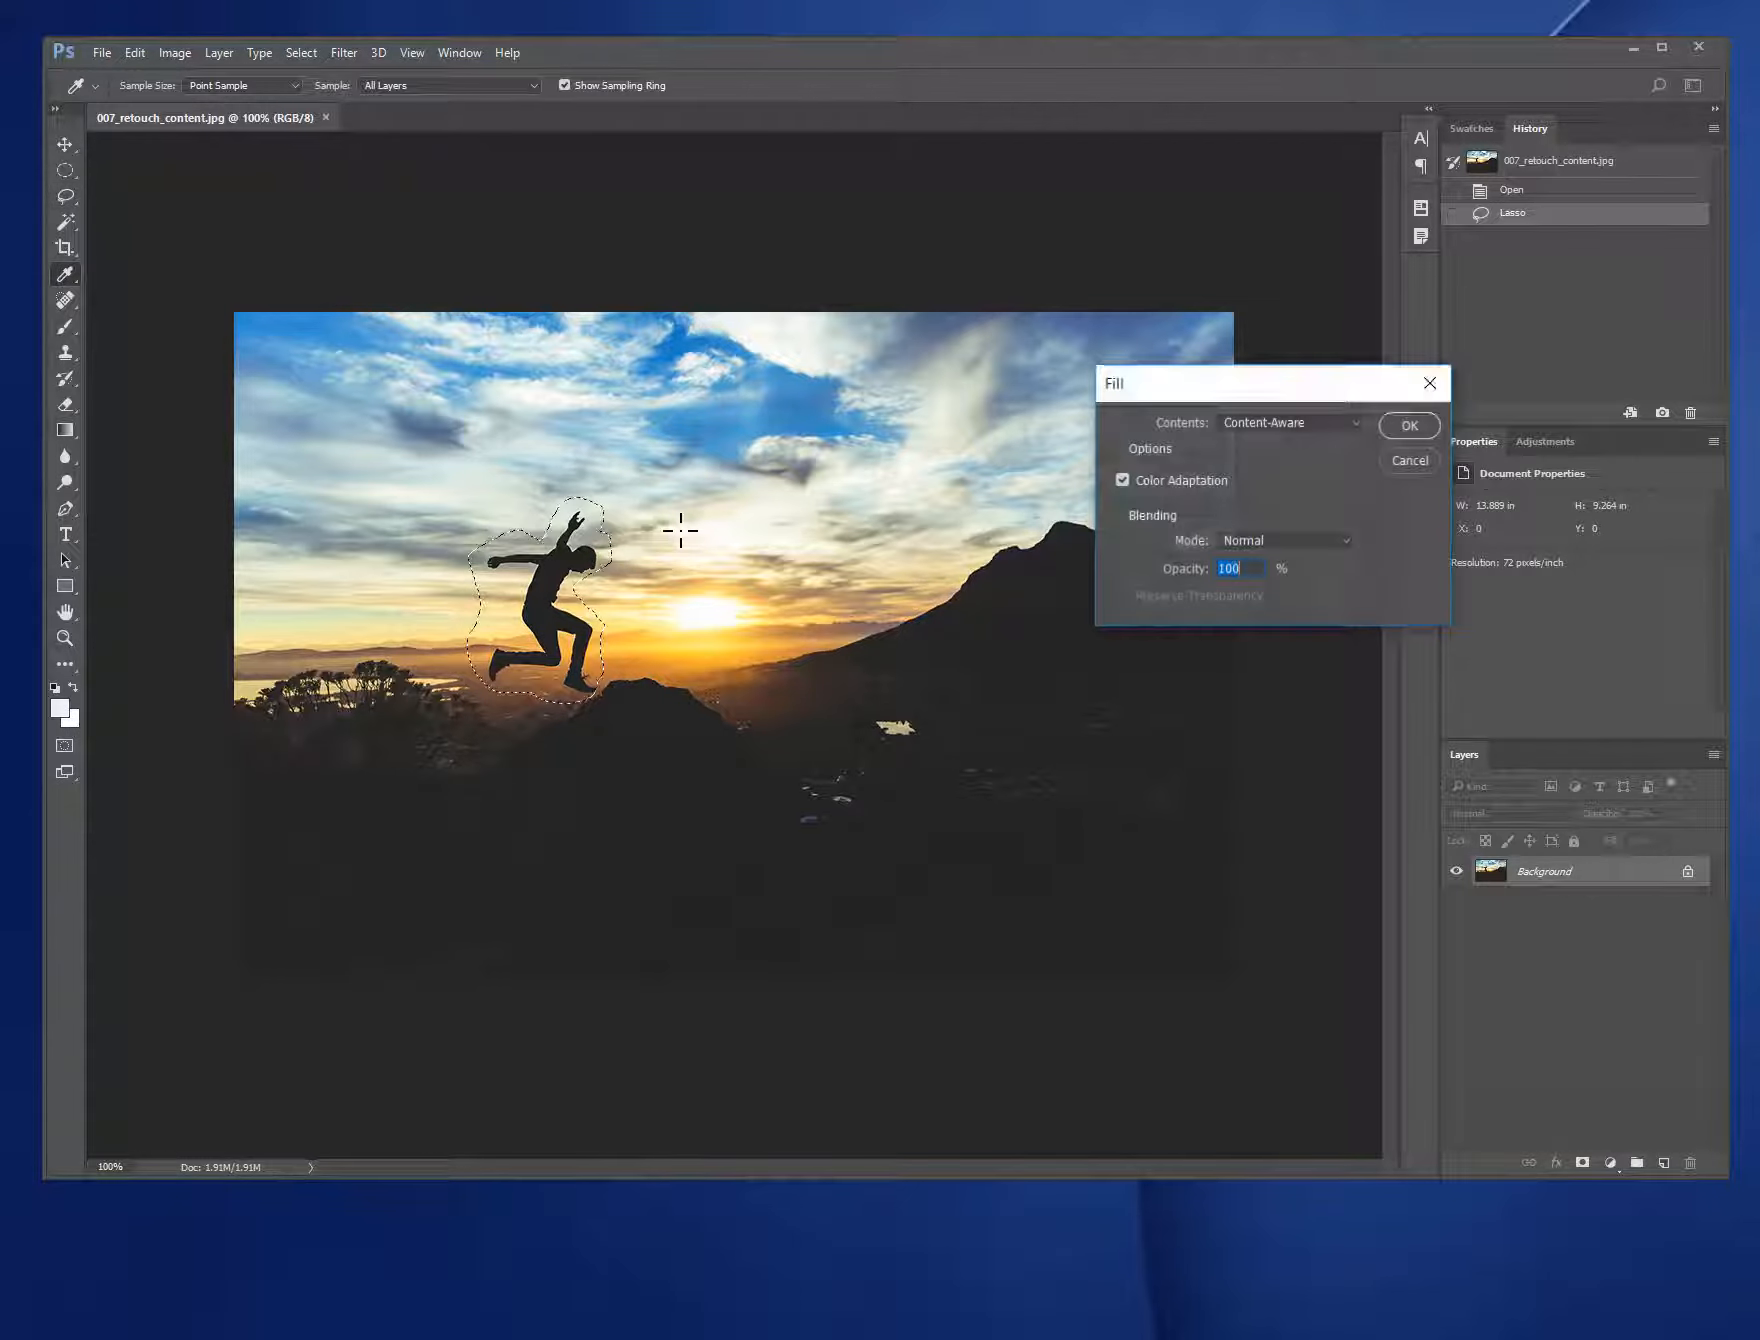
{"action": "left_click", "coordinate": [1410, 427]}
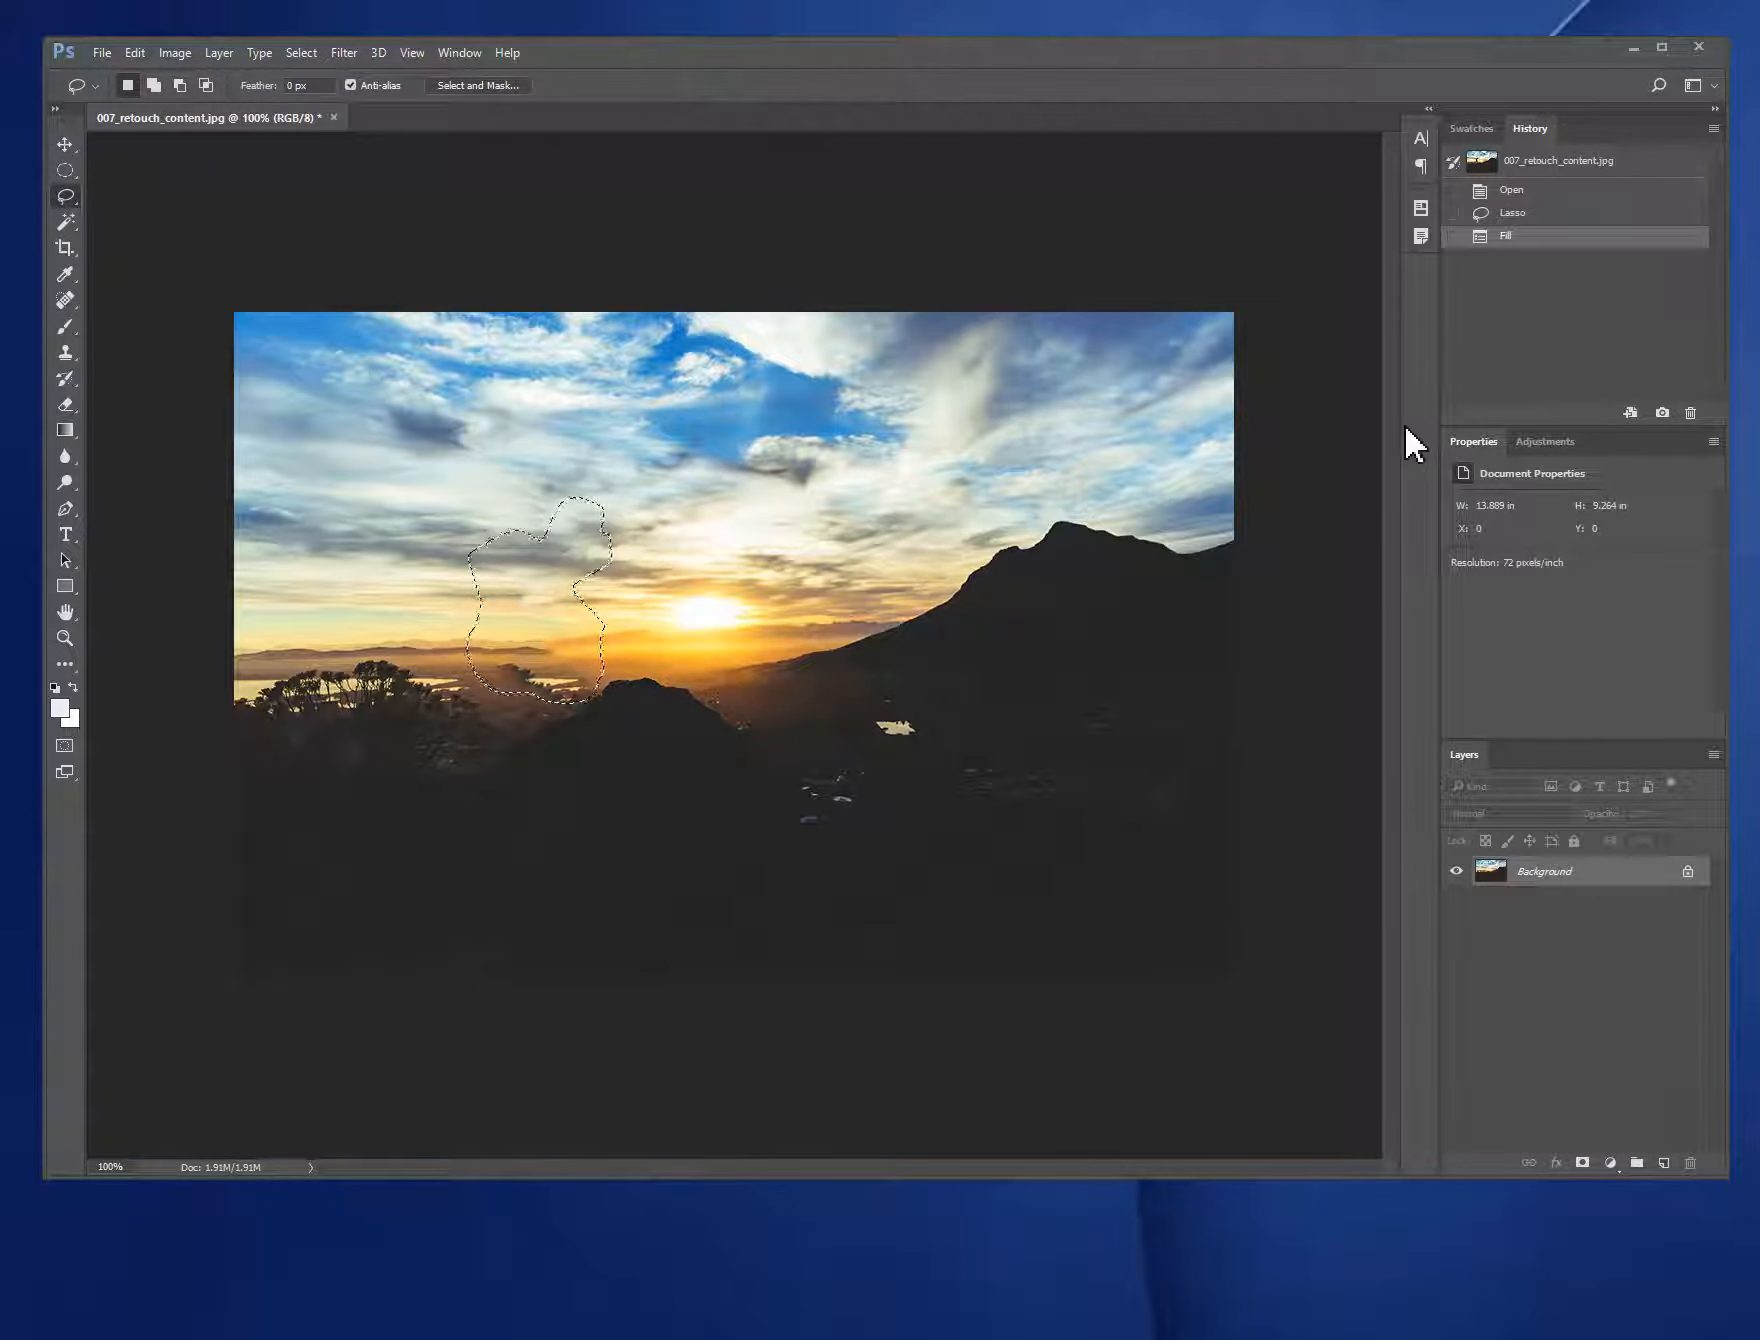
{"action": "key", "text": "ctrl+d"}
{"action": "left_click", "coordinate": [542, 688]}
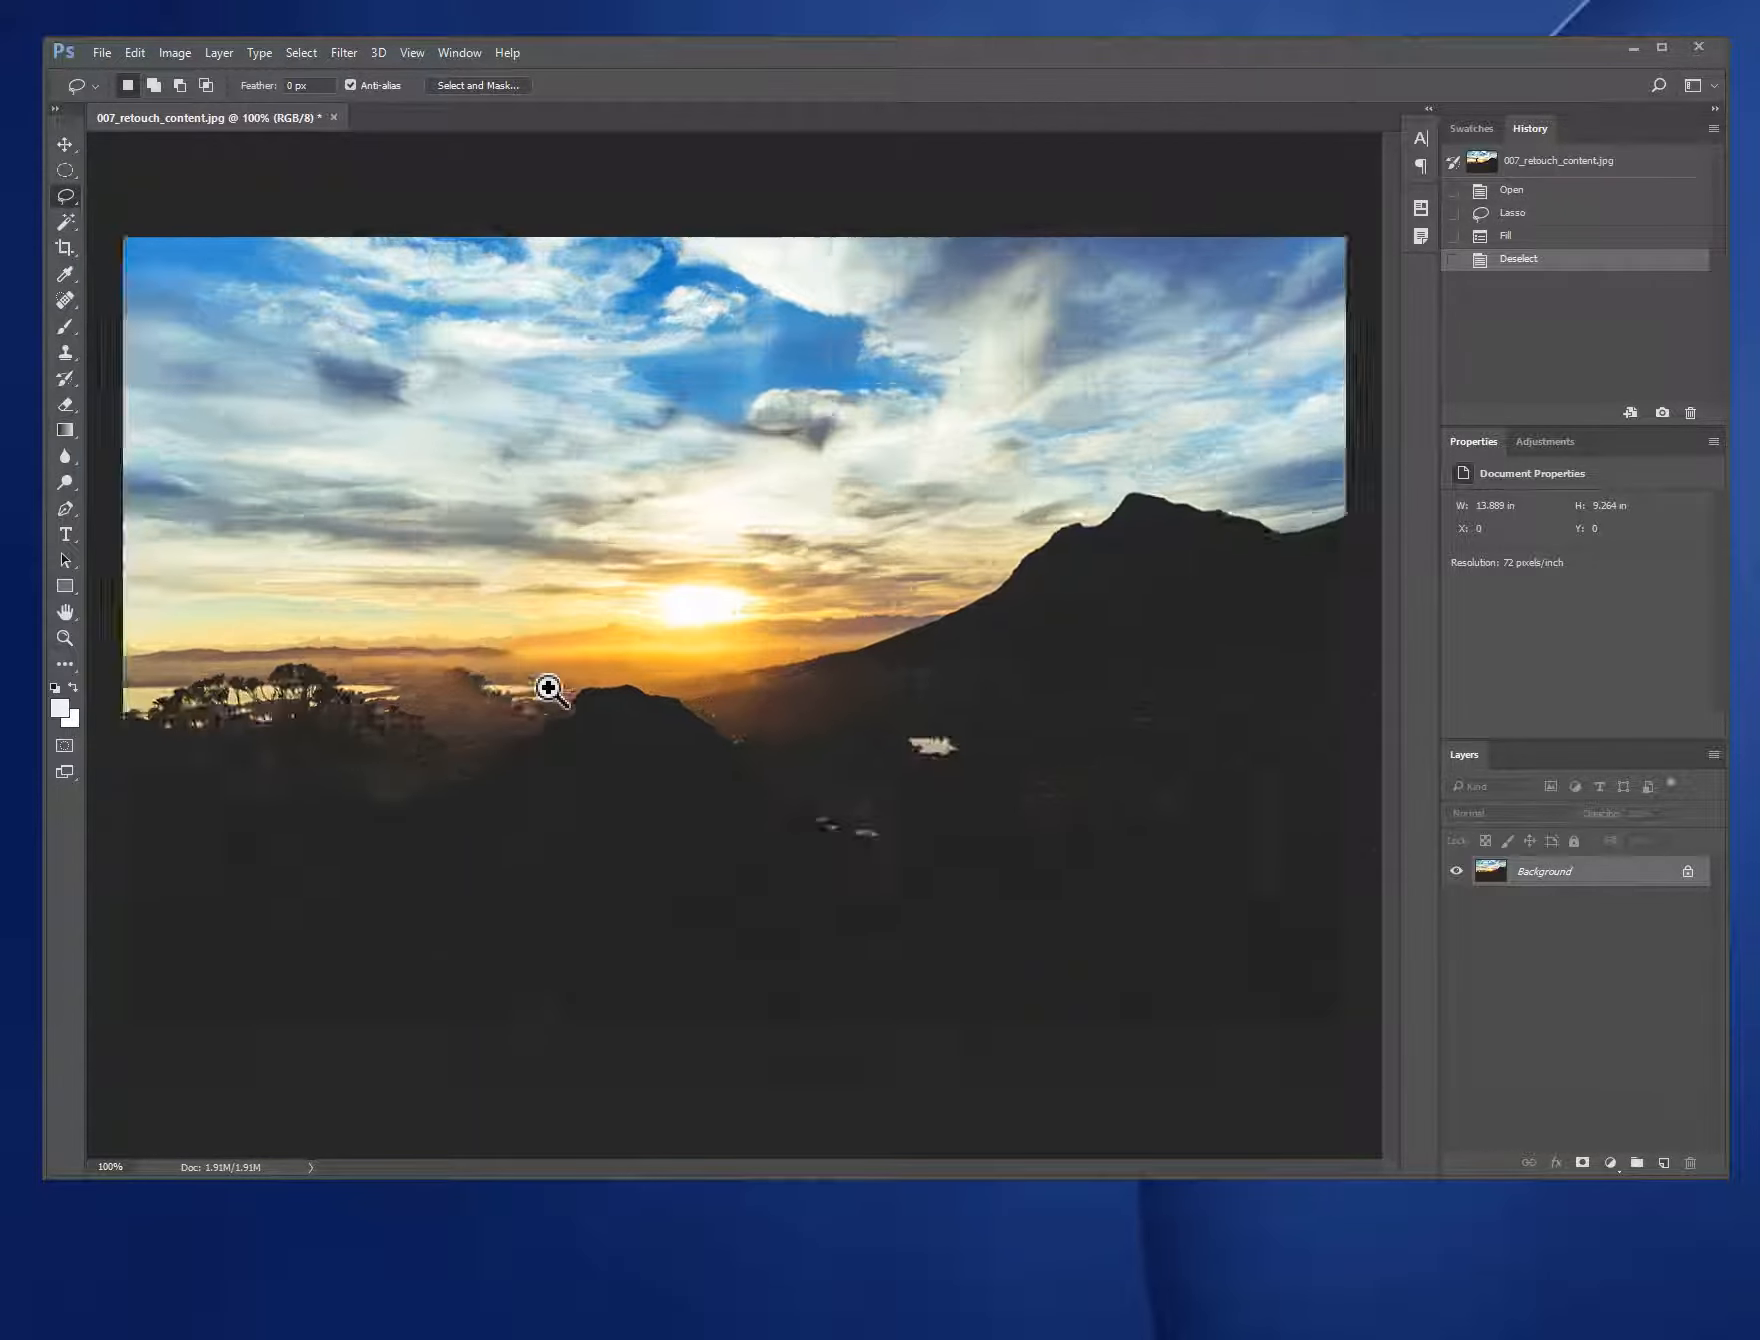
{"action": "left_click", "coordinate": [546, 688]}
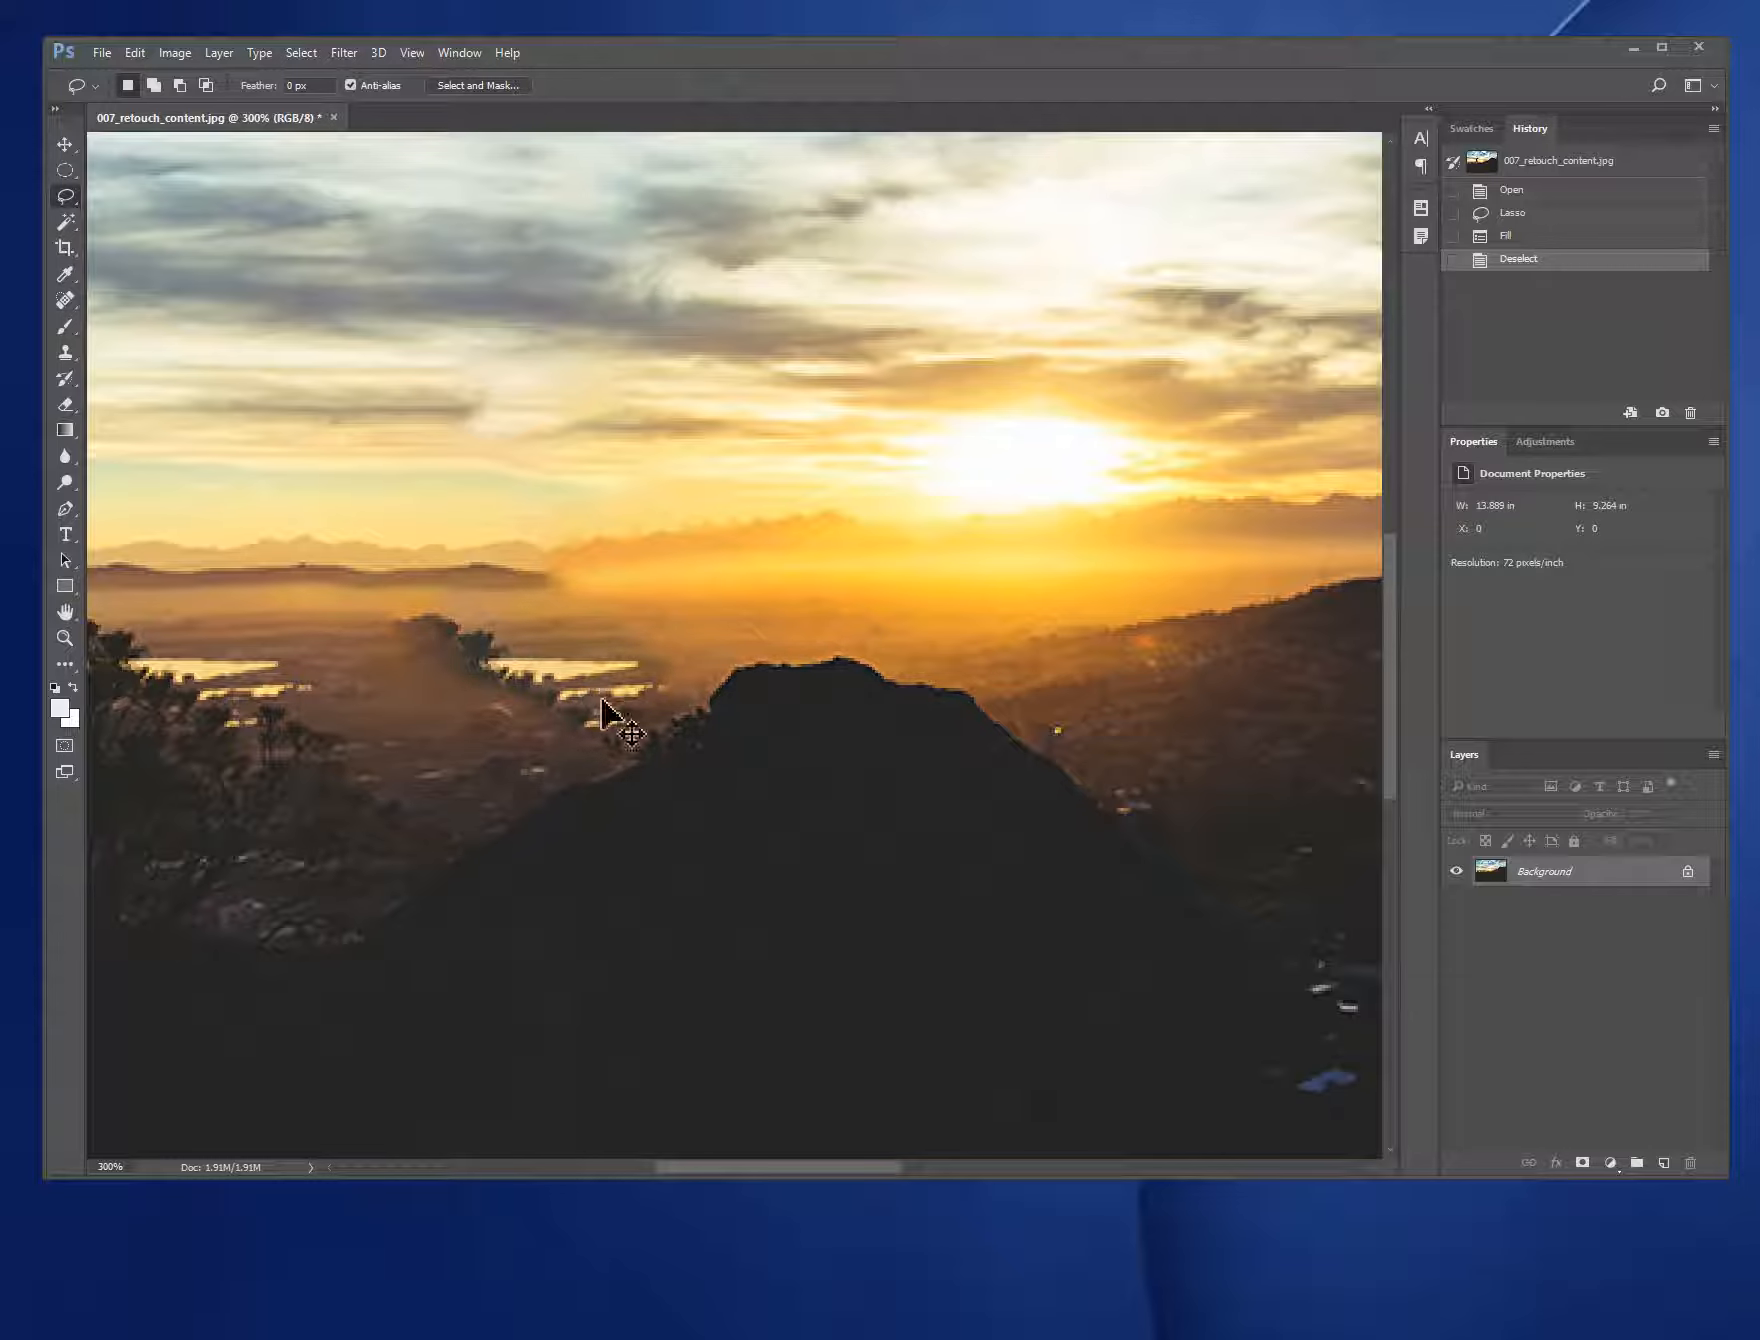
Step: Undo the content-aware fill so the jumping man is back, and clear the loose selection around him
{"action": "key", "text": "ctrl+z"}
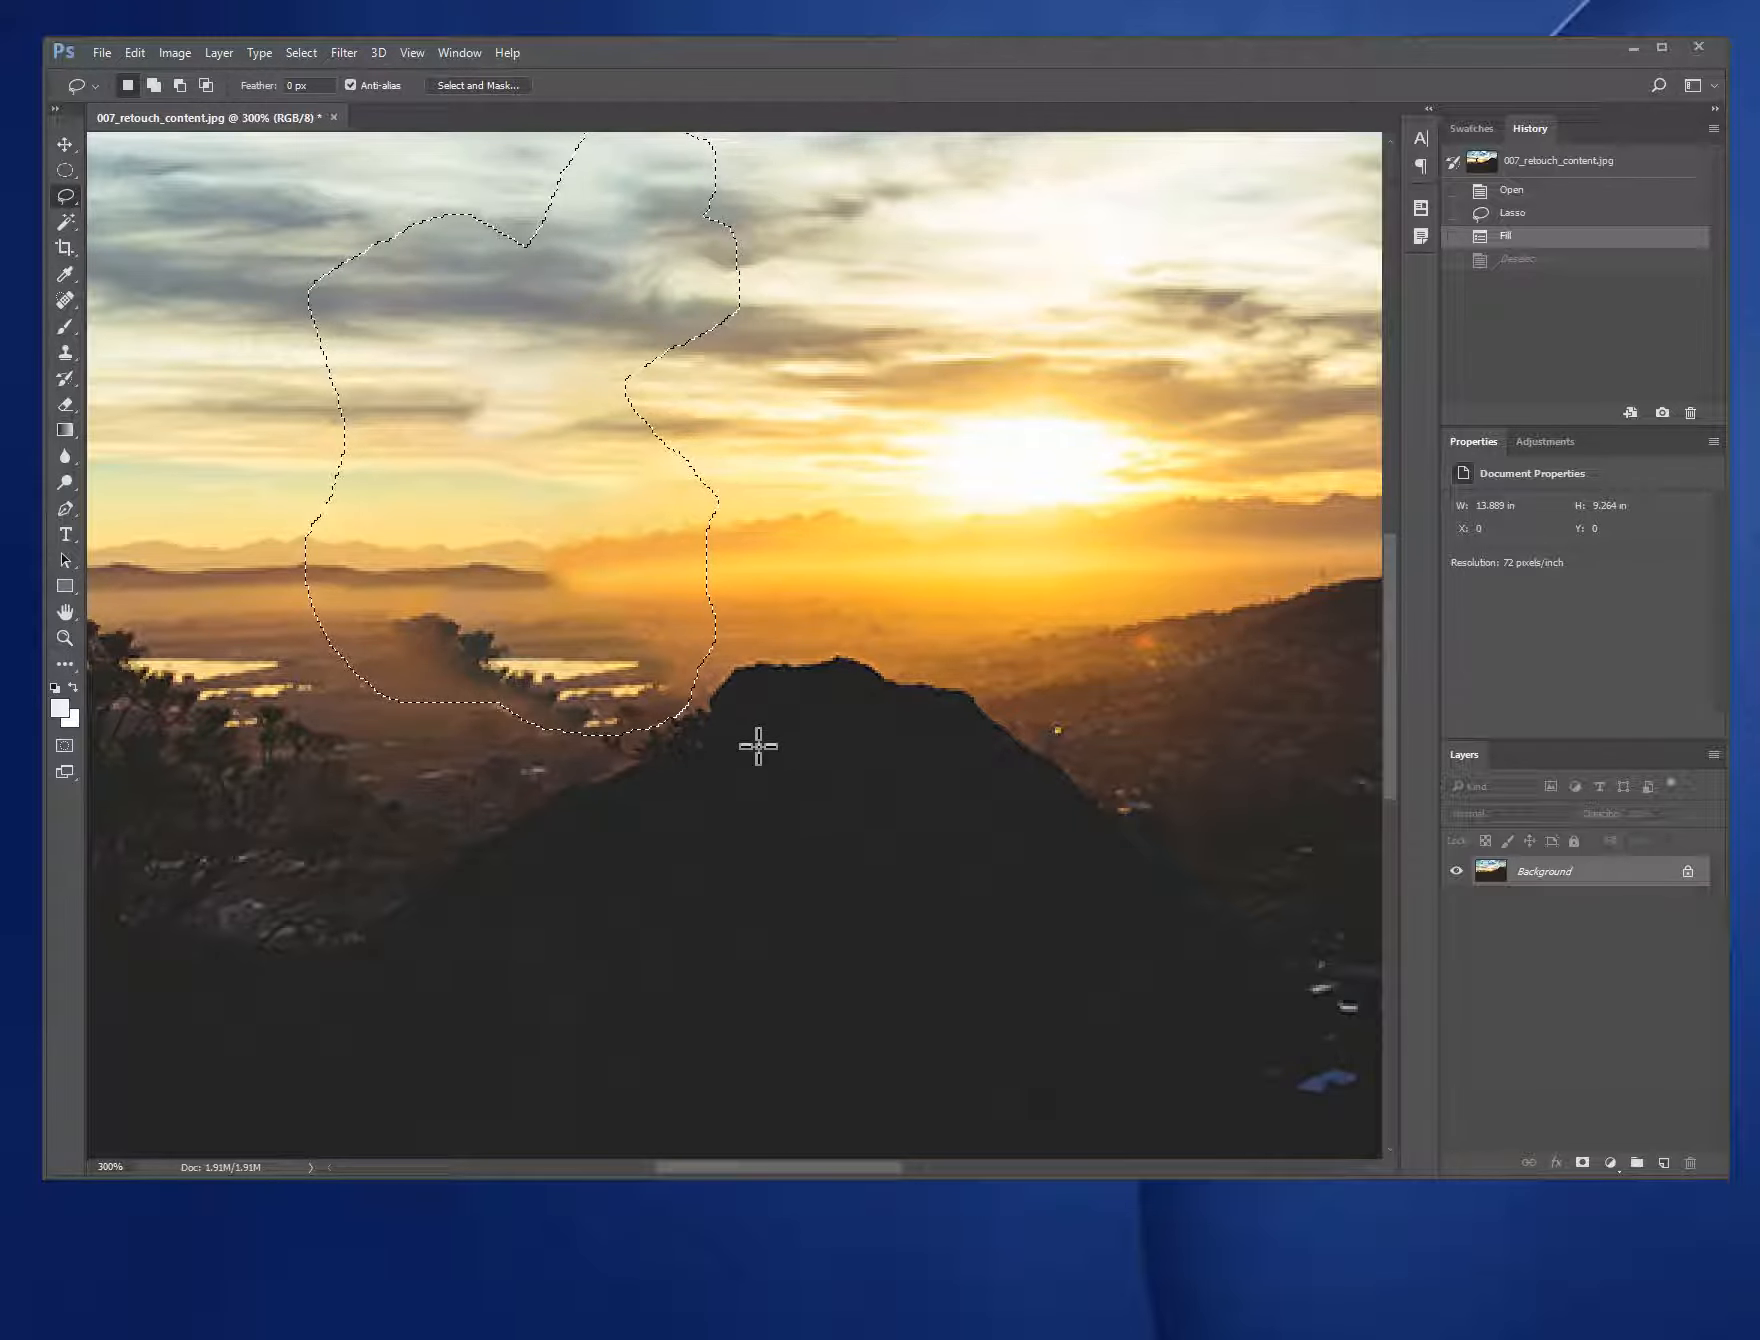
{"action": "key", "text": "ctrl+alt+z"}
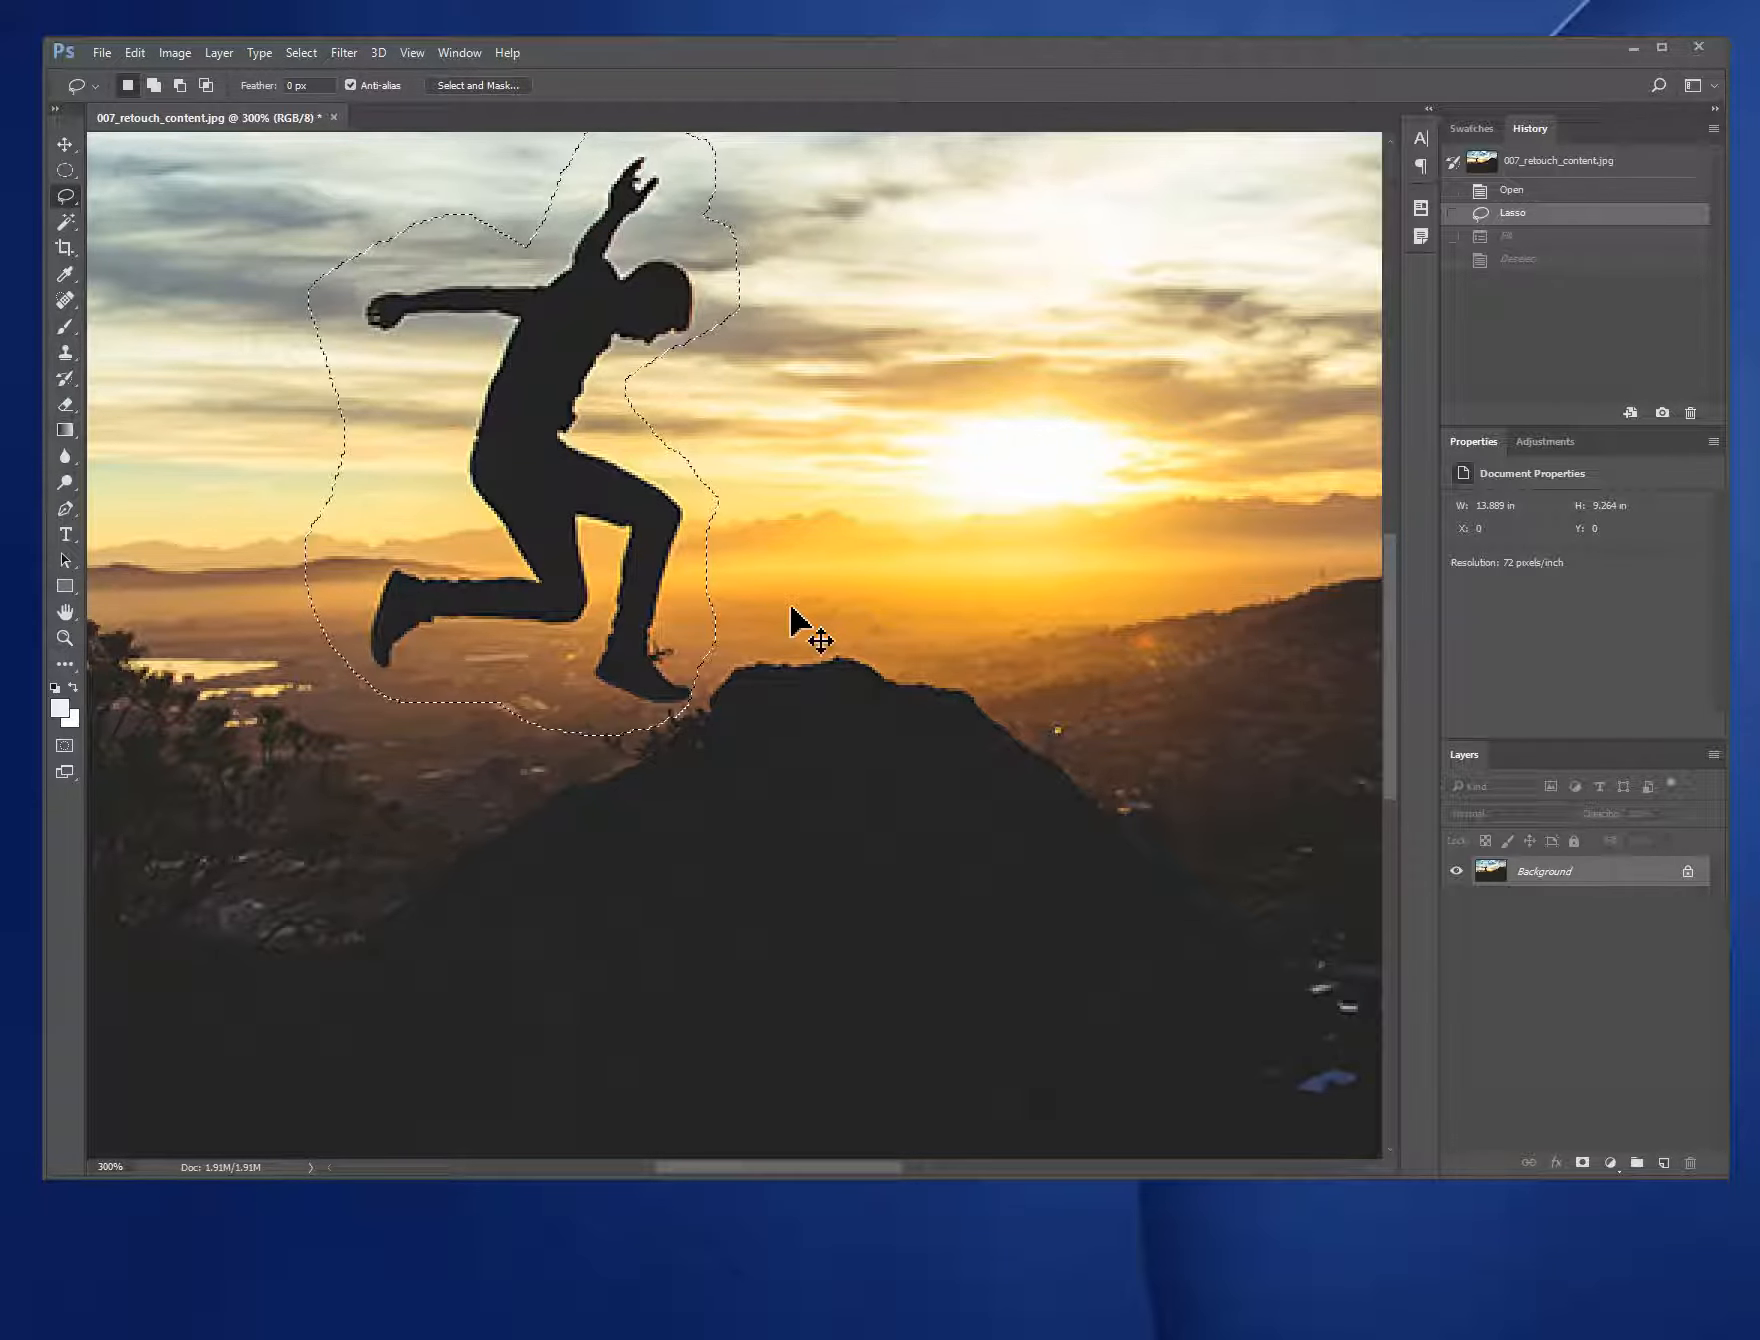
{"action": "key", "text": "ctrl+d"}
Step: Draw a tighter lasso selection around the jumping man, following his legs, feet, raised arm and back closely
{"action": "left_click", "coordinate": [669, 486], "text": "ctrl+alt"}
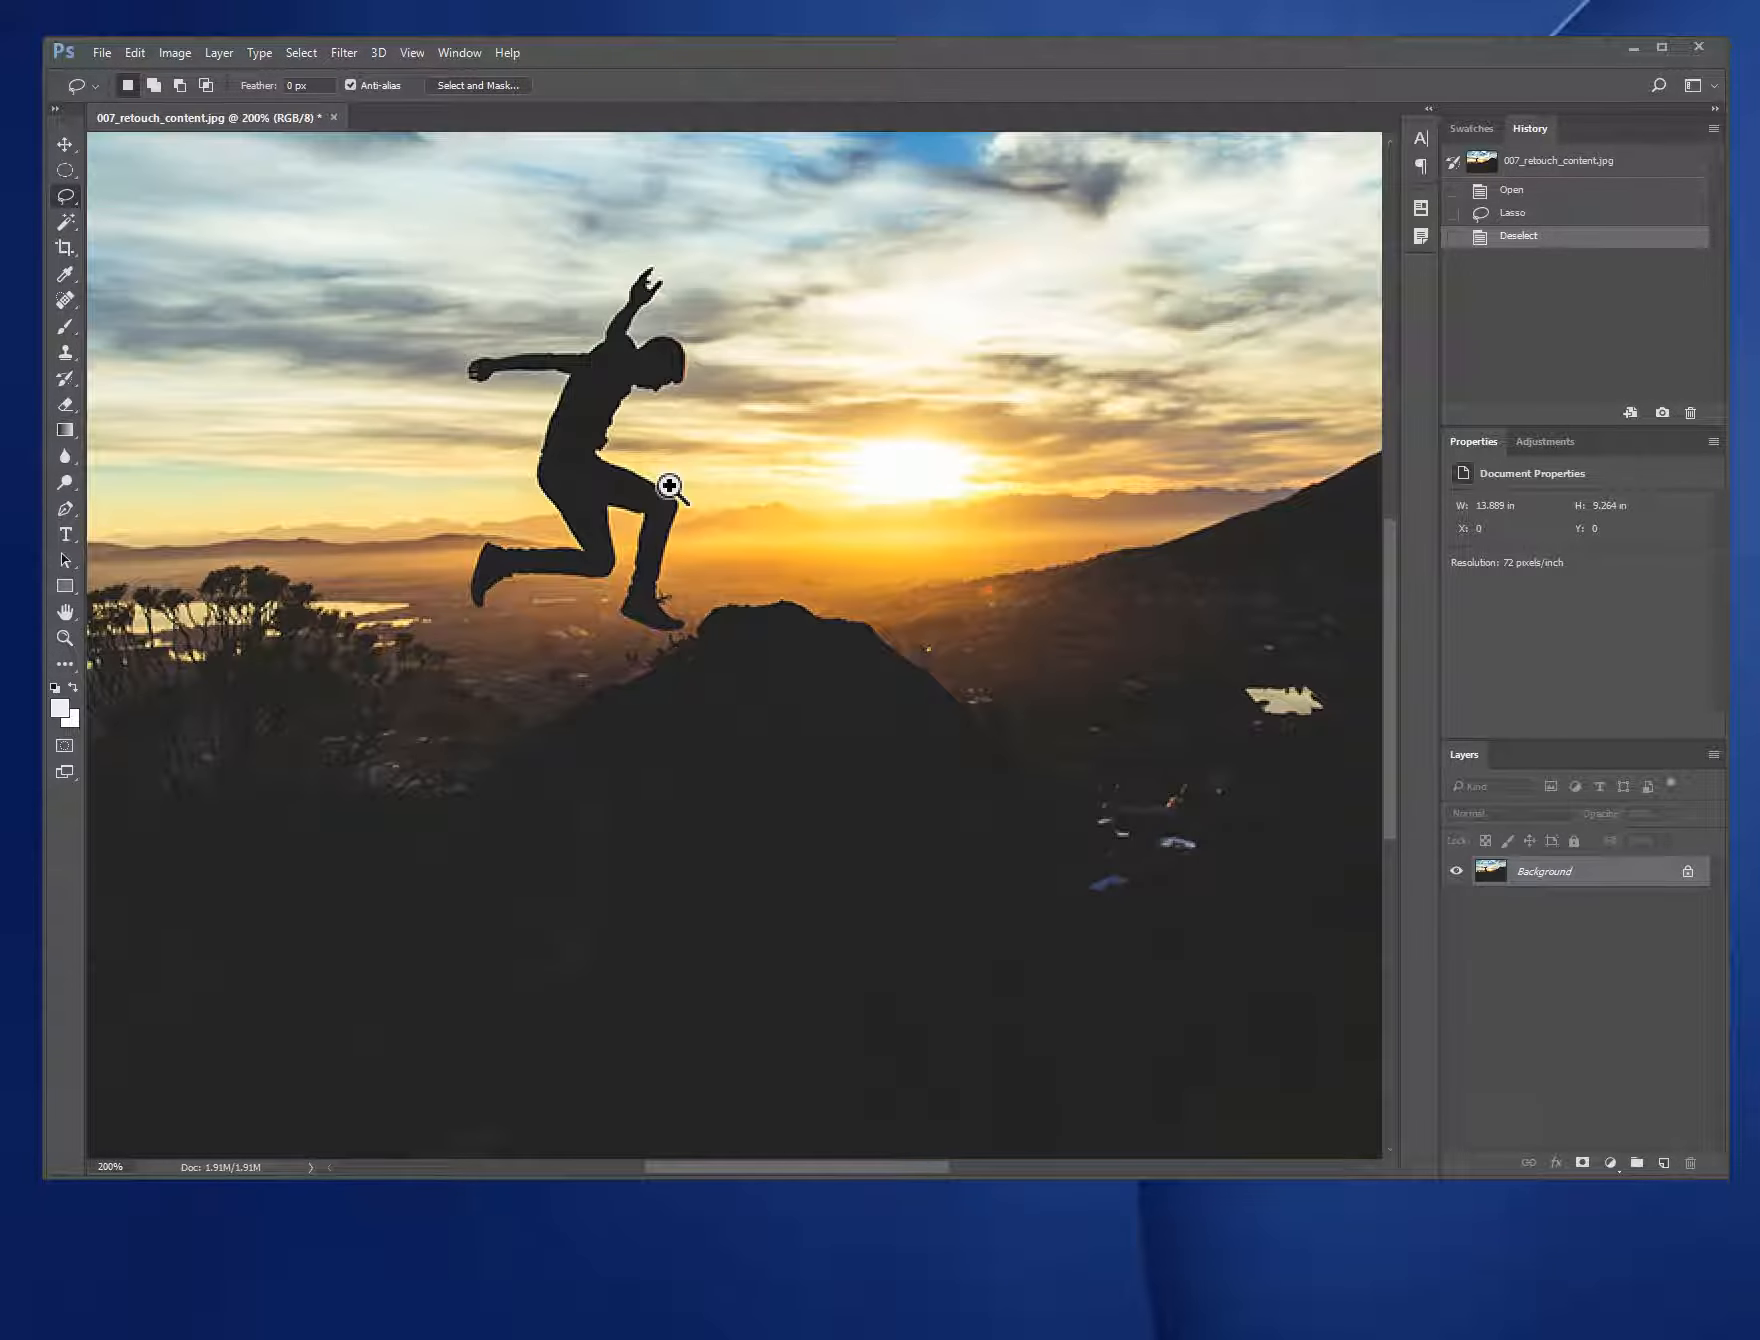
{"action": "left_click", "coordinate": [577, 537], "text": "ctrl"}
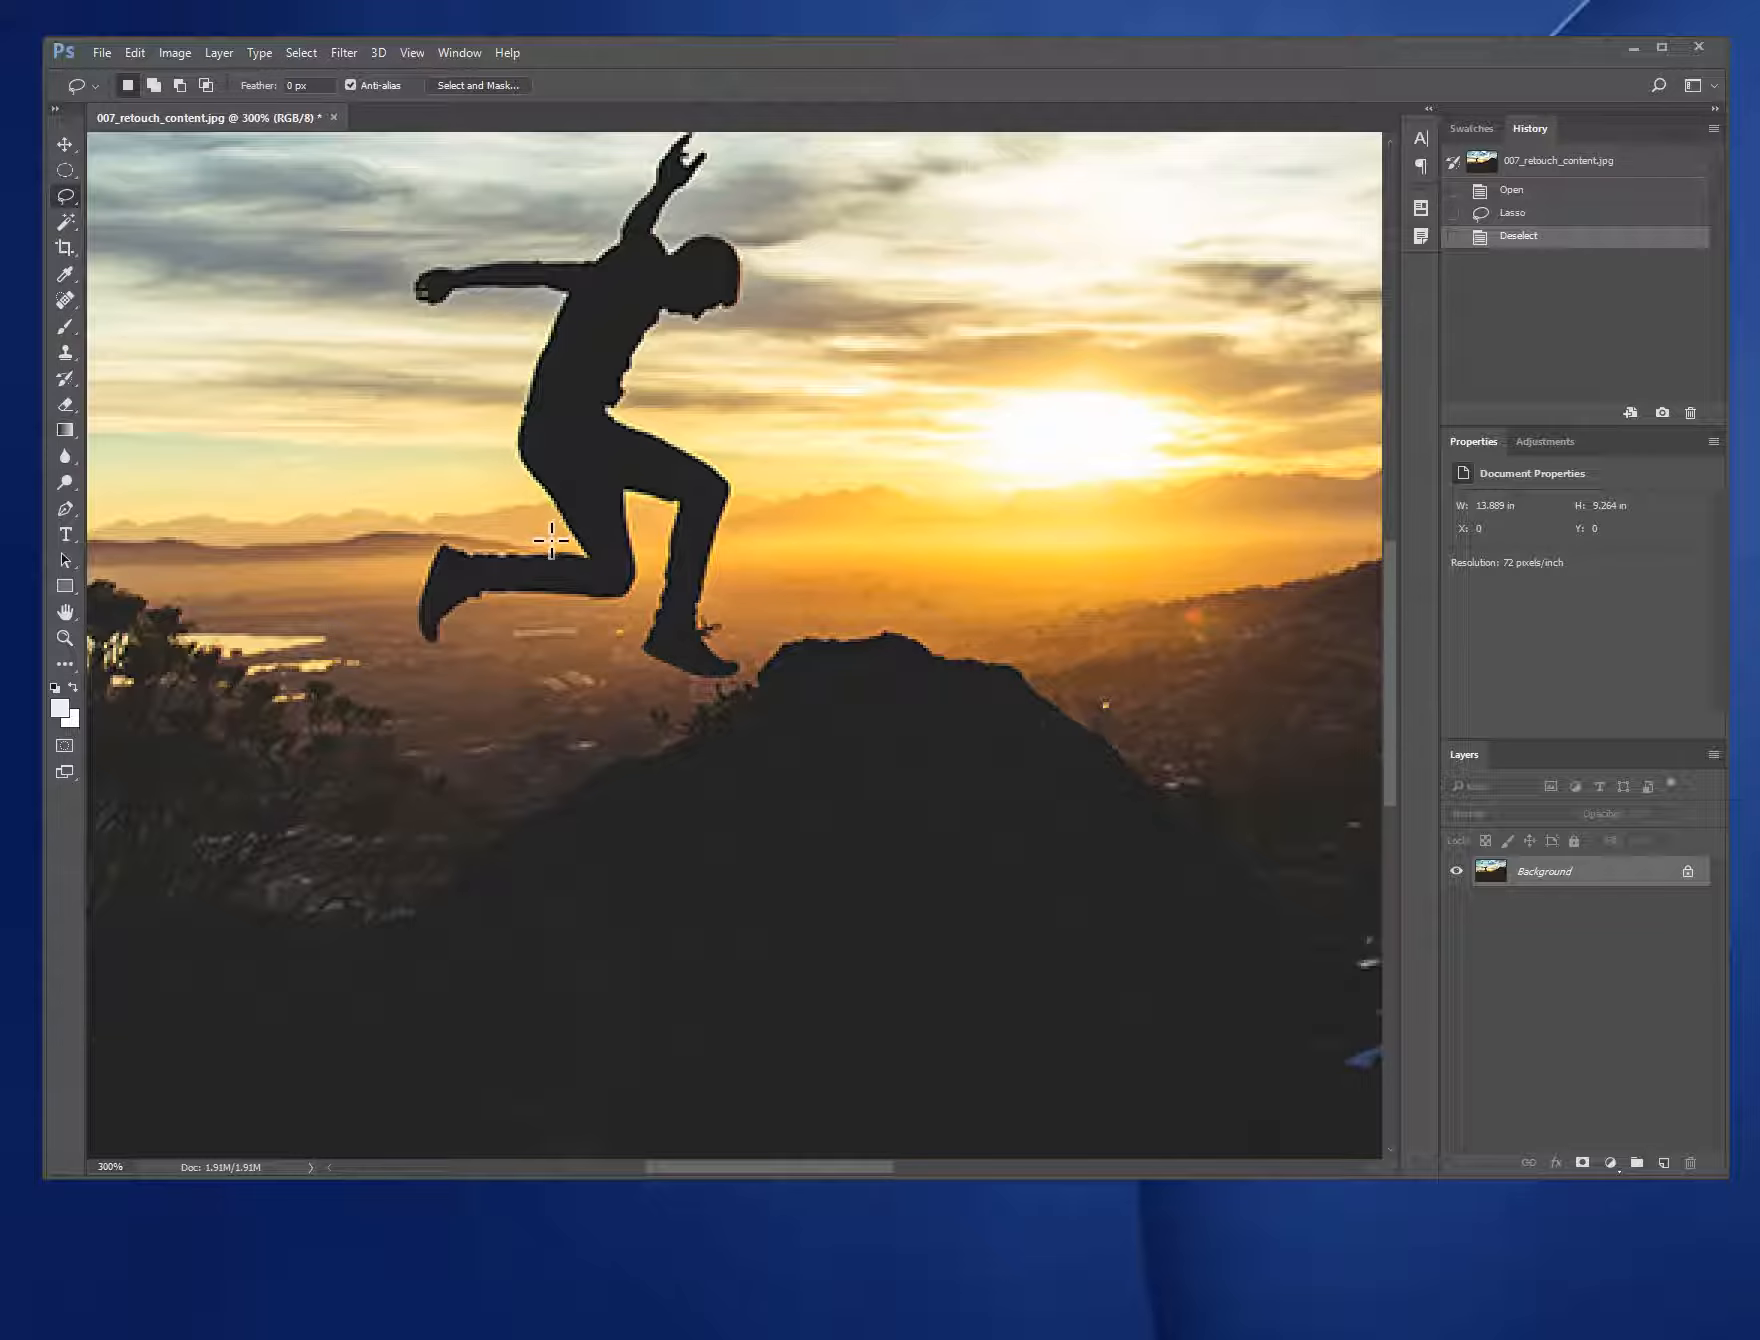
{"action": "left_click_drag", "start_coordinate": [432, 535], "coordinate": [428, 556]}
{"action": "mouse_move", "coordinate": [446, 660]}
{"action": "left_mouse_down"}
{"action": "mouse_move", "coordinate": [576, 623]}
{"action": "mouse_move", "coordinate": [687, 682]}
{"action": "mouse_move", "coordinate": [741, 679]}
{"action": "mouse_move", "coordinate": [741, 546]}
{"action": "left_mouse_up"}
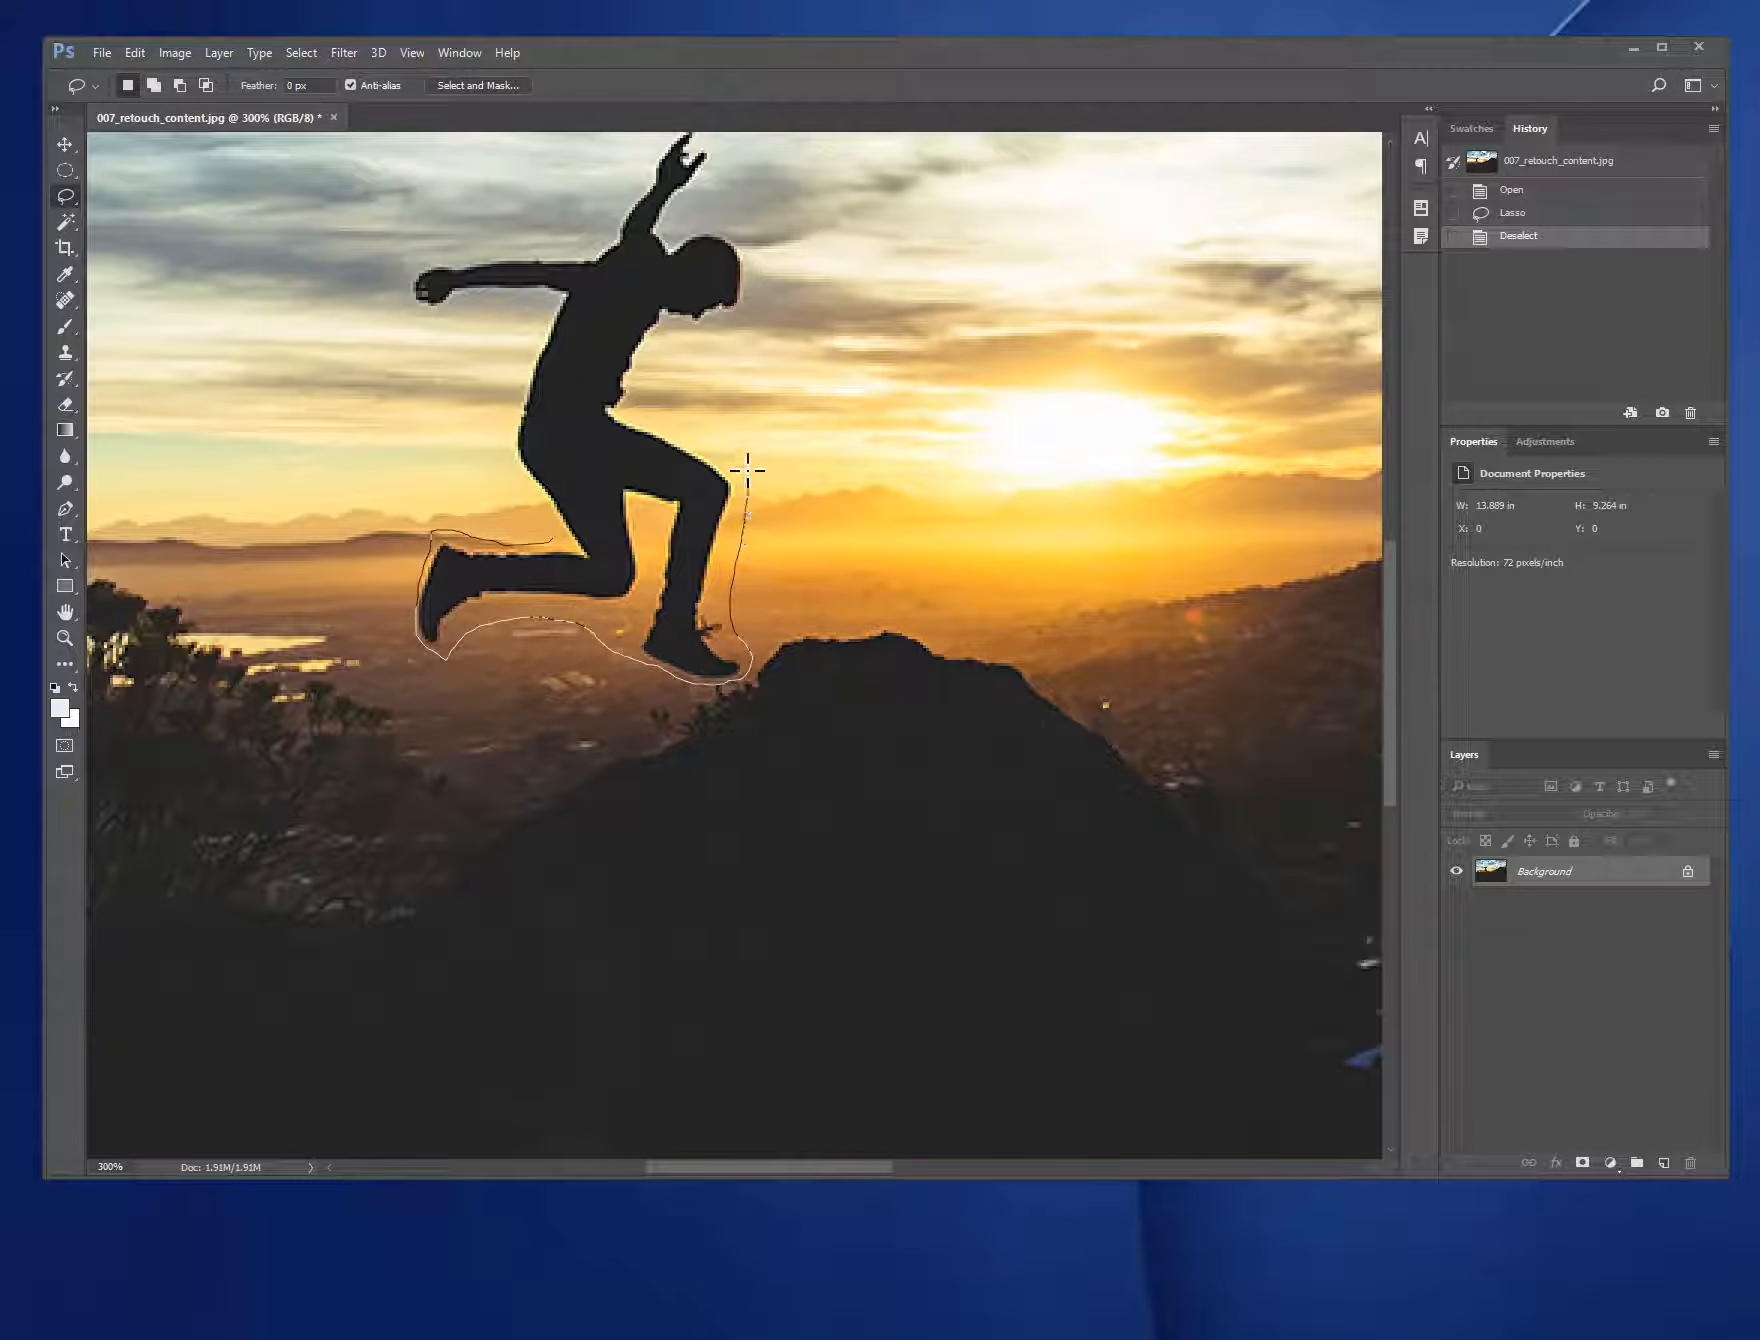
{"action": "left_click_drag", "start_coordinate": [759, 127], "coordinate": [660, 111]}
{"action": "left_click_drag", "start_coordinate": [465, 212], "coordinate": [383, 274]}
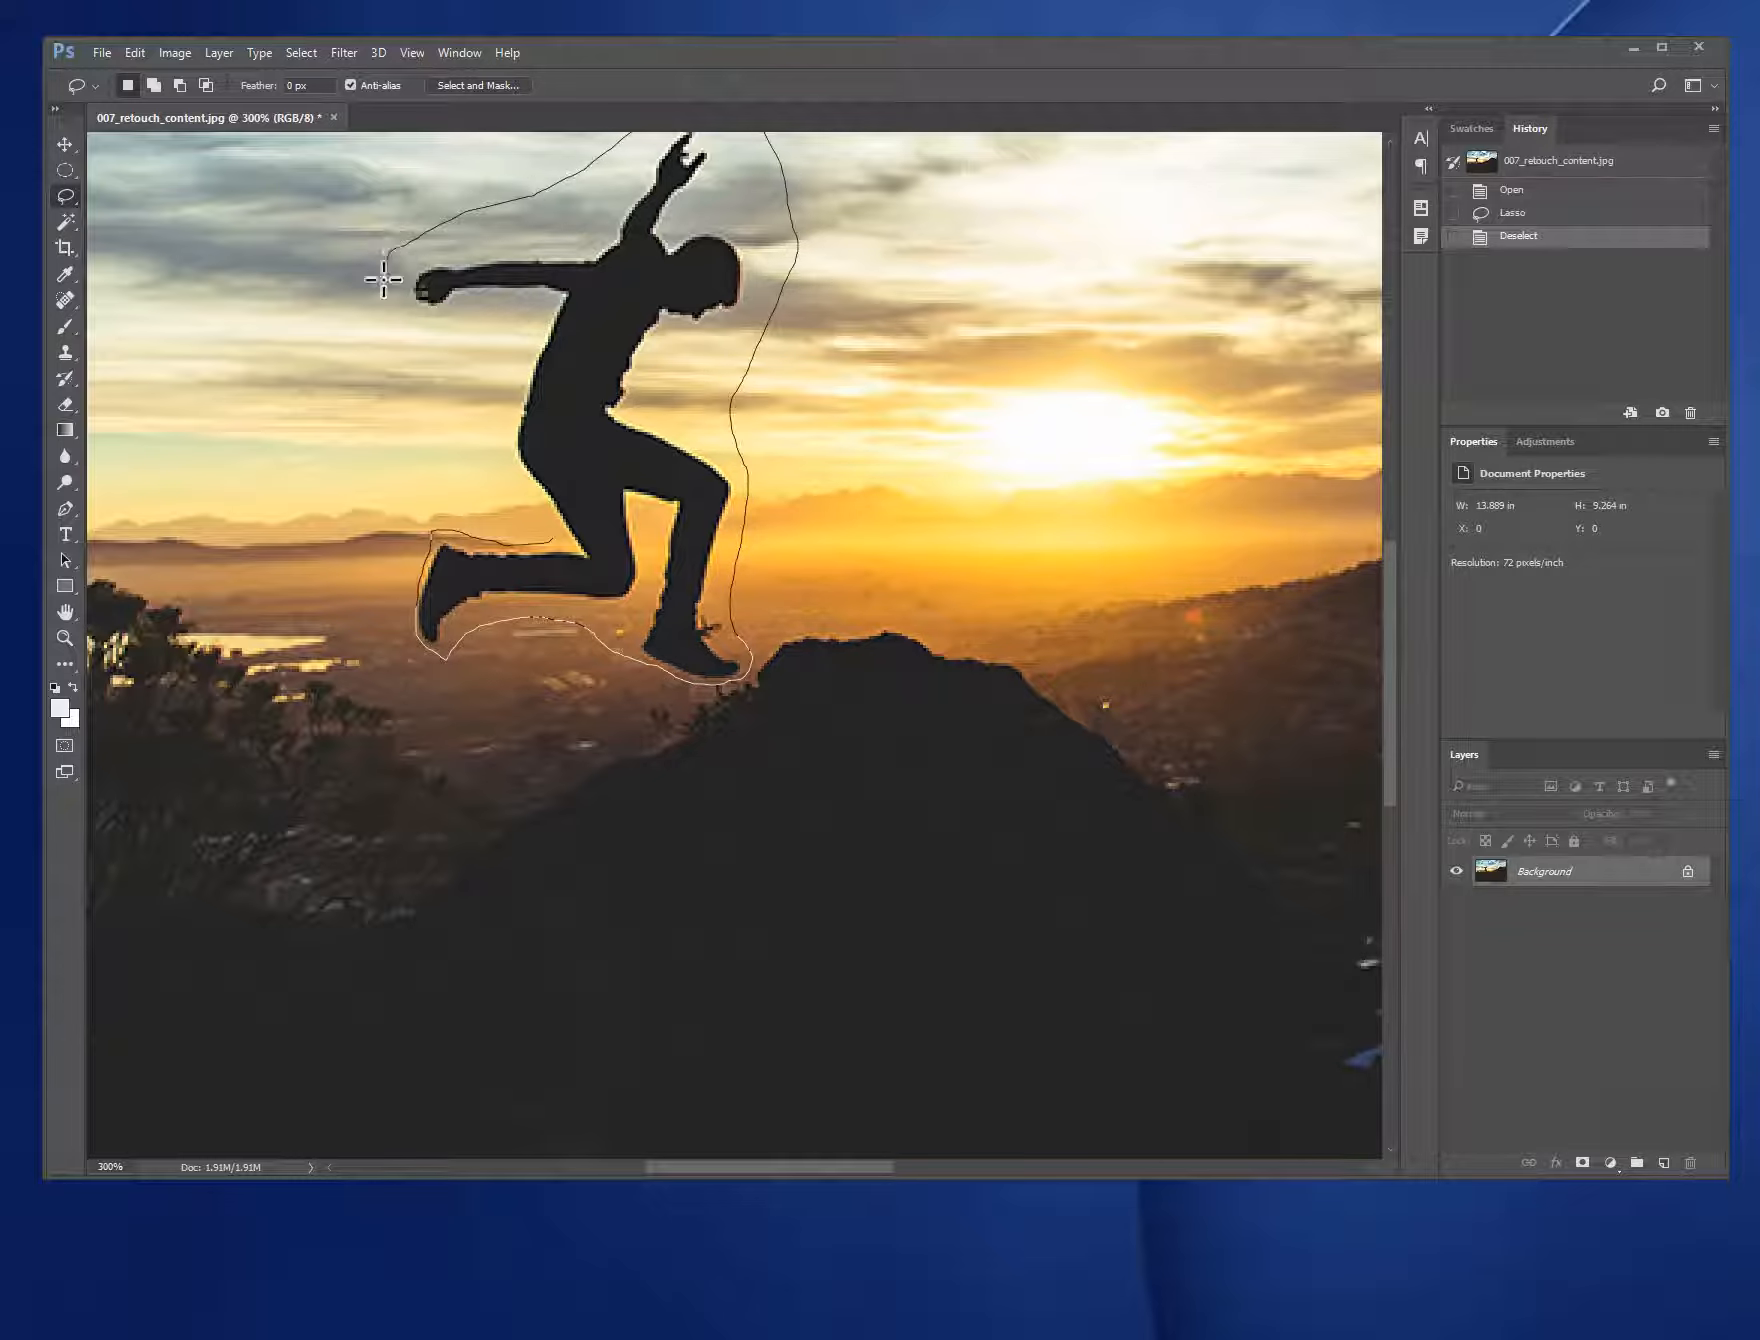
{"action": "left_click_drag", "start_coordinate": [503, 344], "coordinate": [506, 420]}
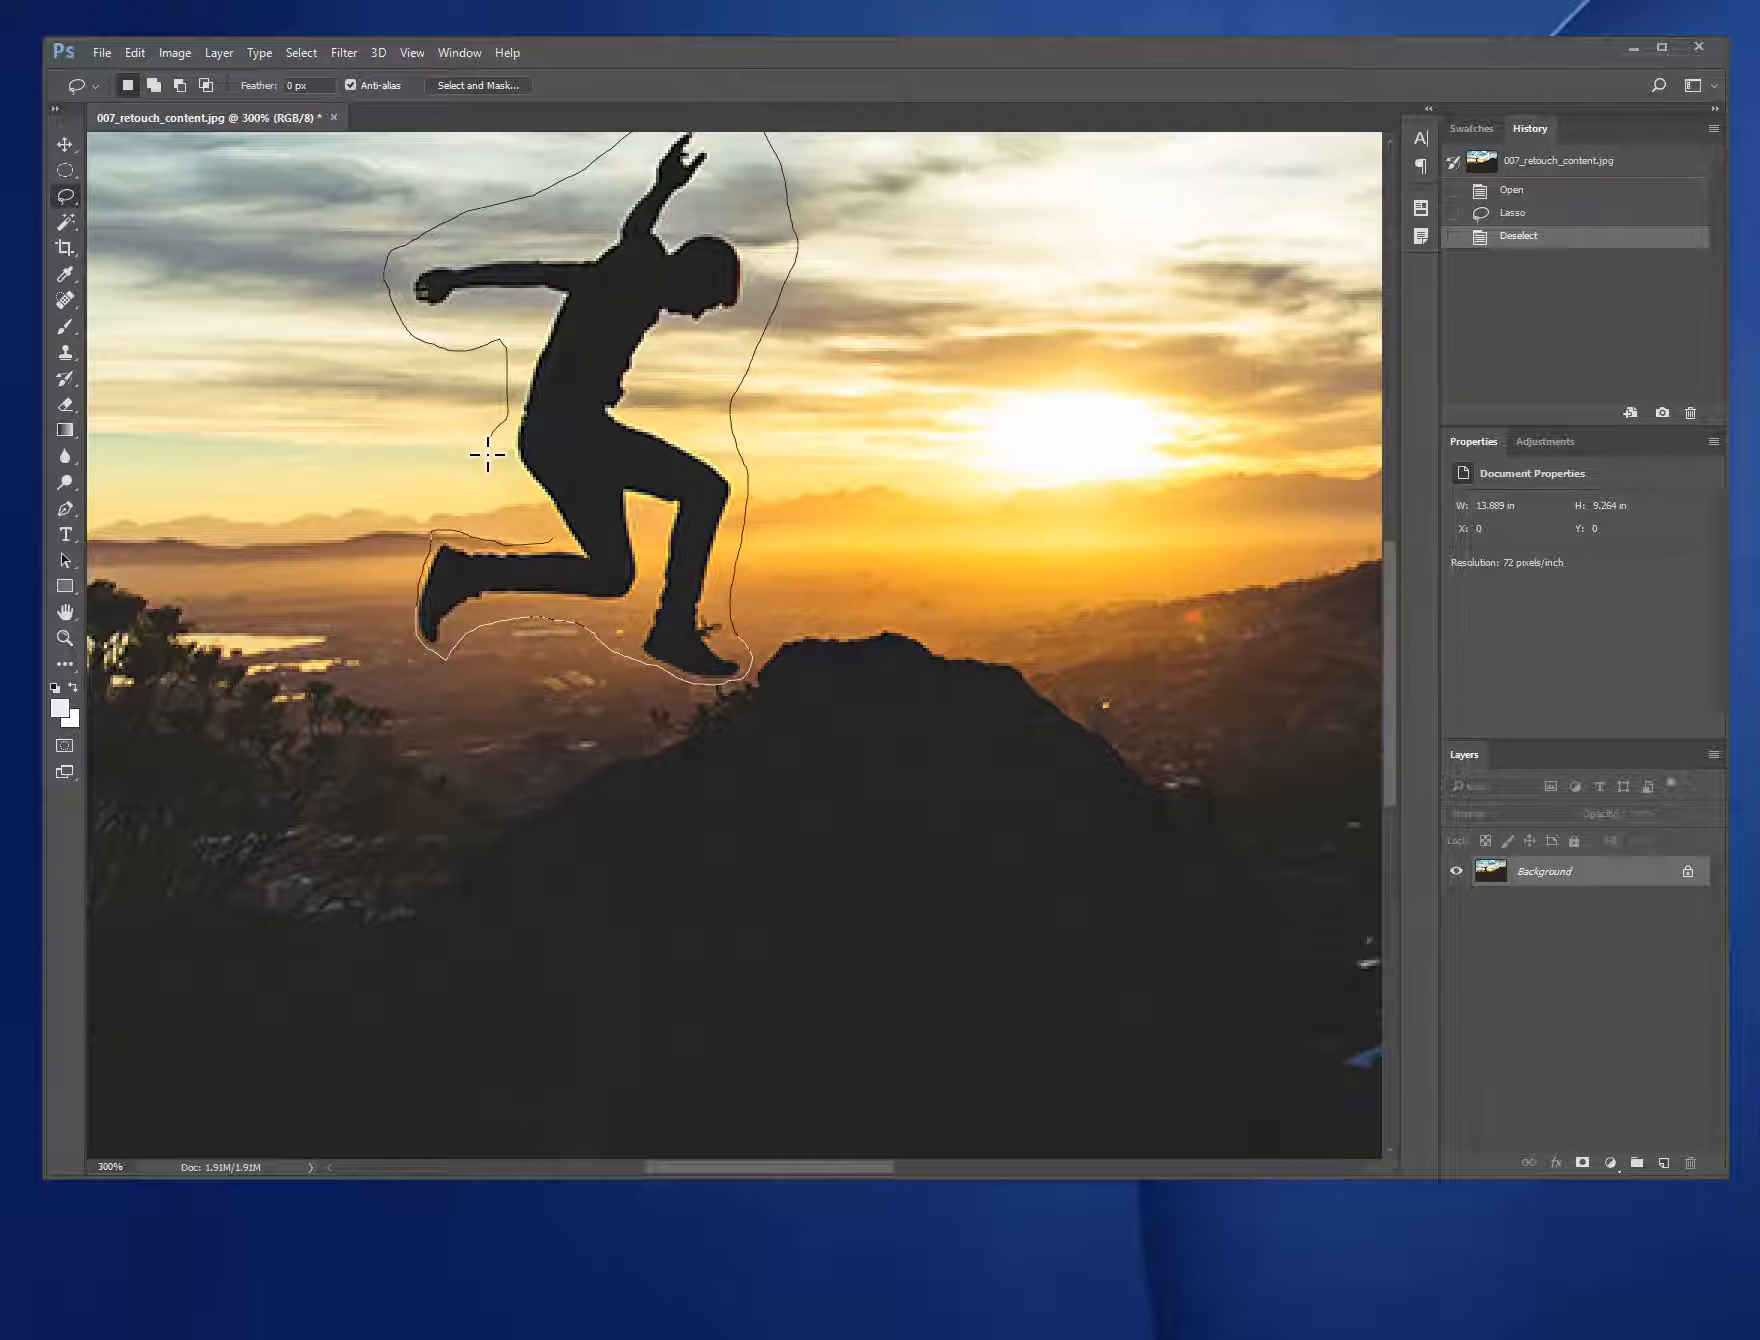
{"action": "left_click_drag", "start_coordinate": [527, 513], "coordinate": [524, 508]}
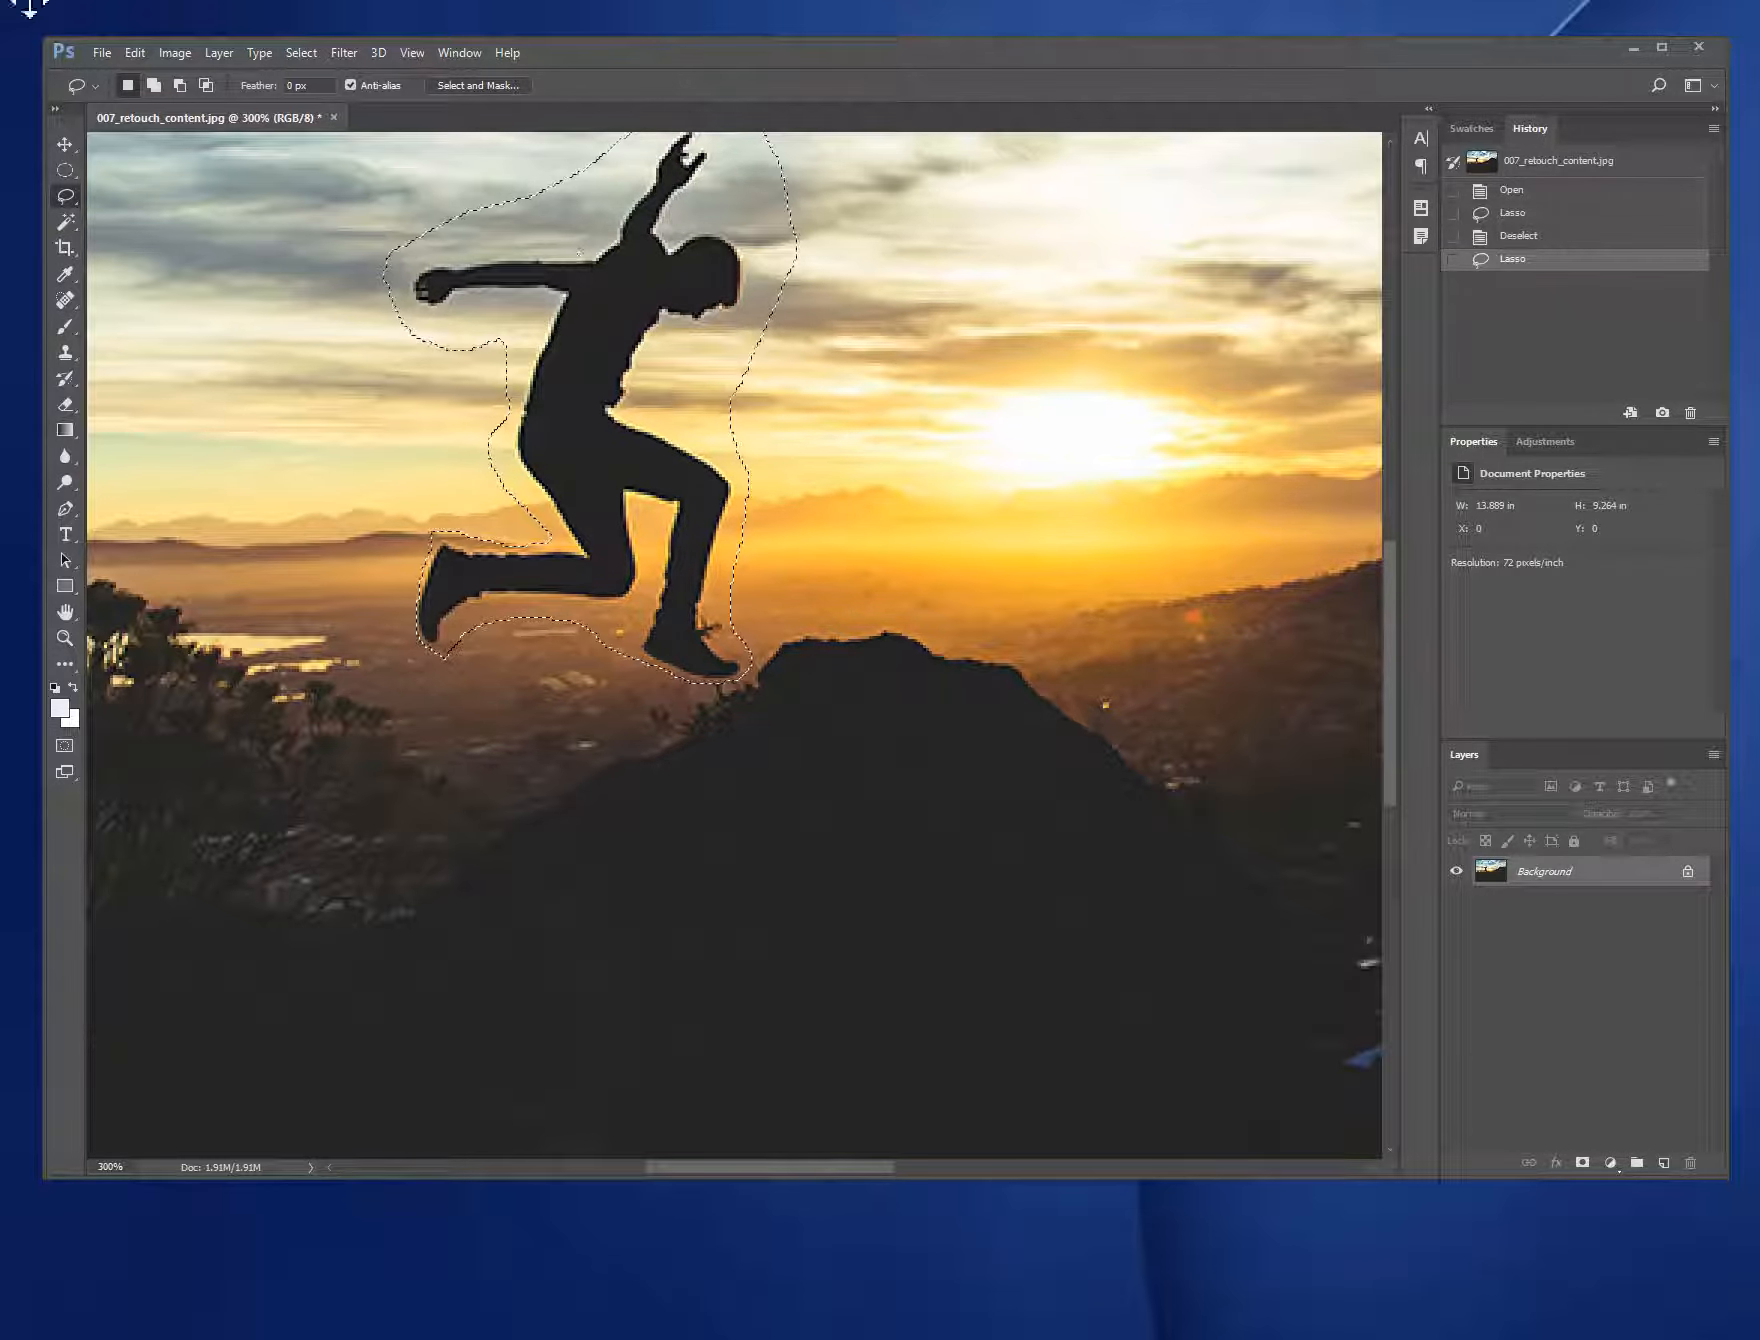
Step: Remove the jumping man by filling the tighter selection with Content-Aware in Normal mode at 100% opacity, and deselect
{"action": "left_click", "coordinate": [188, 54]}
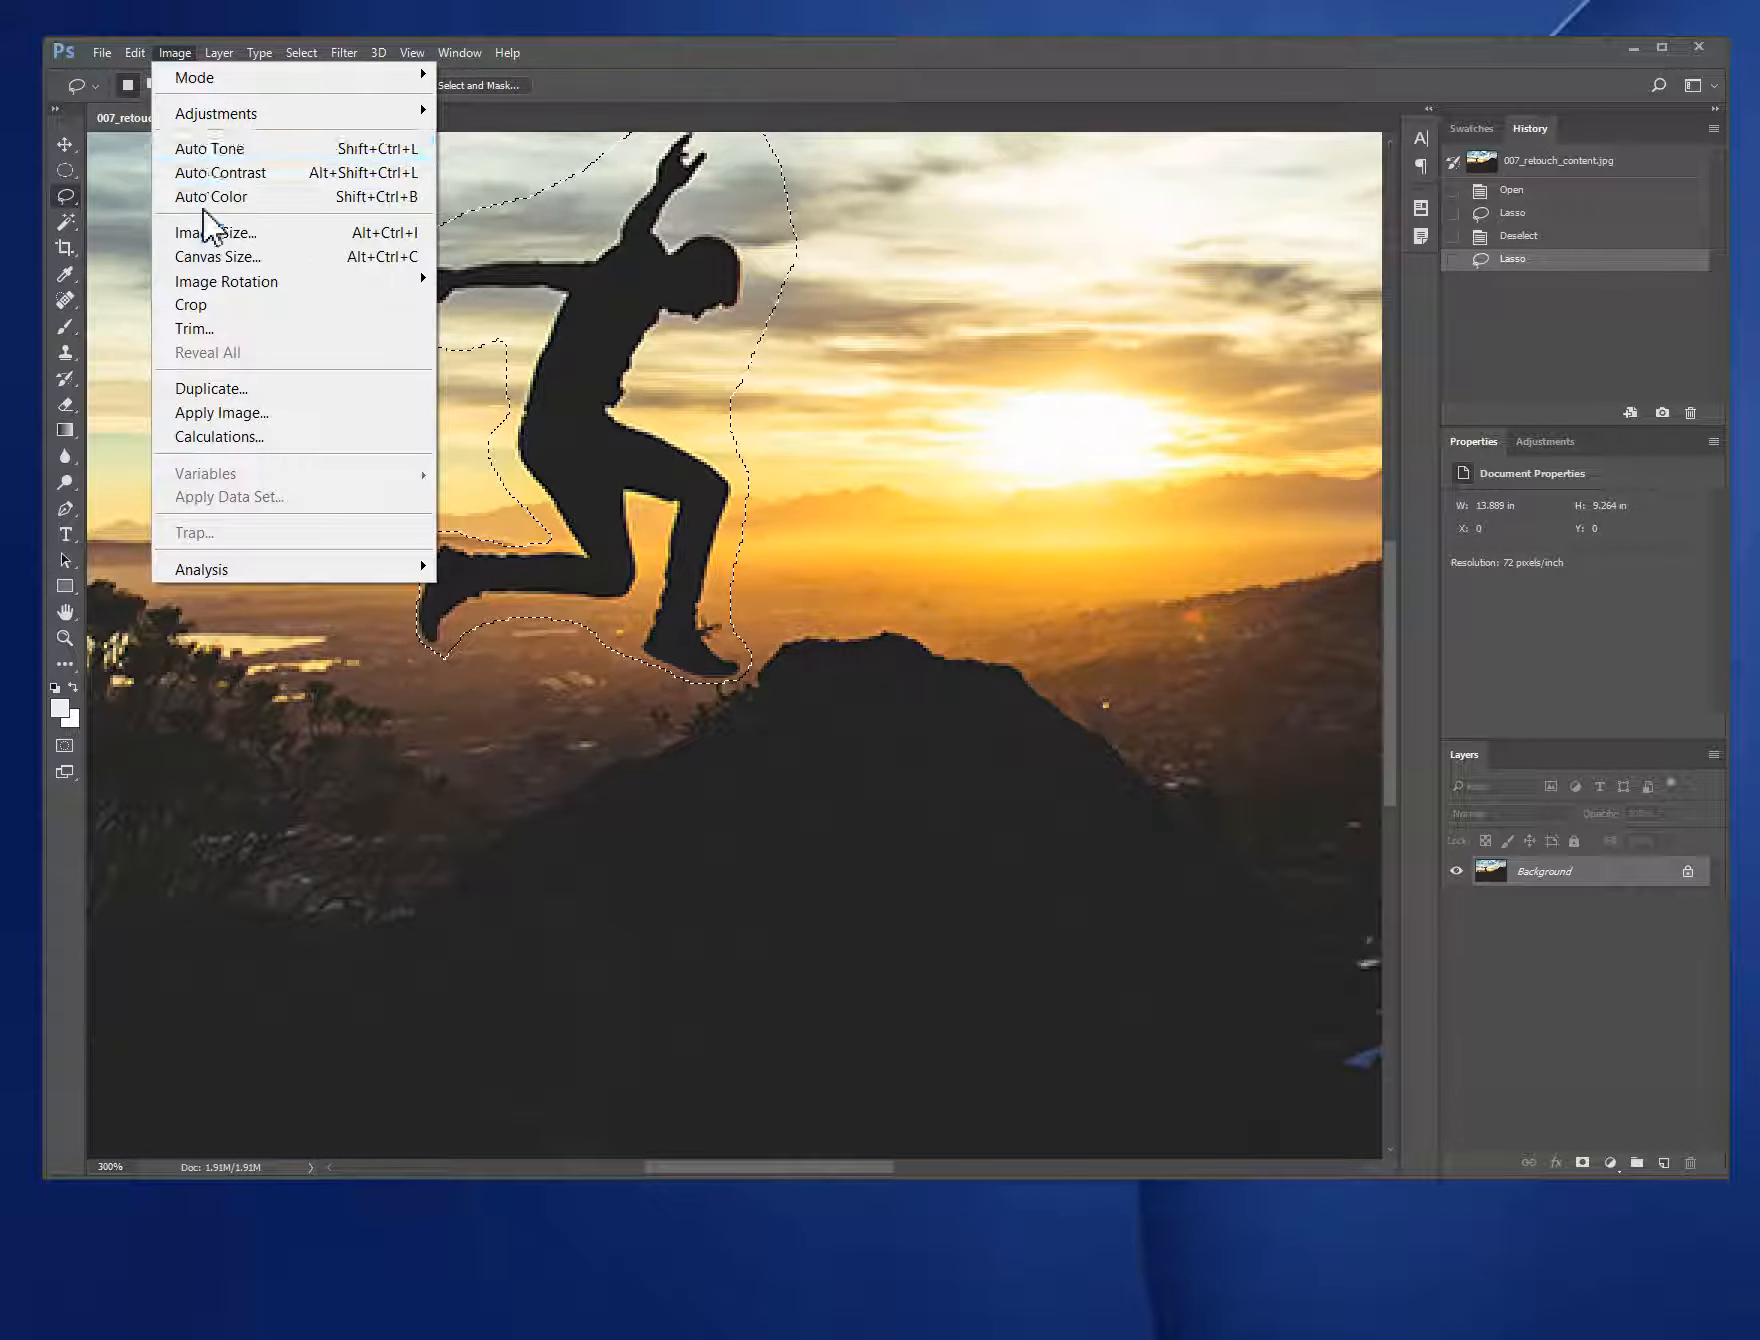
{"action": "mouse_move", "coordinate": [135, 52]}
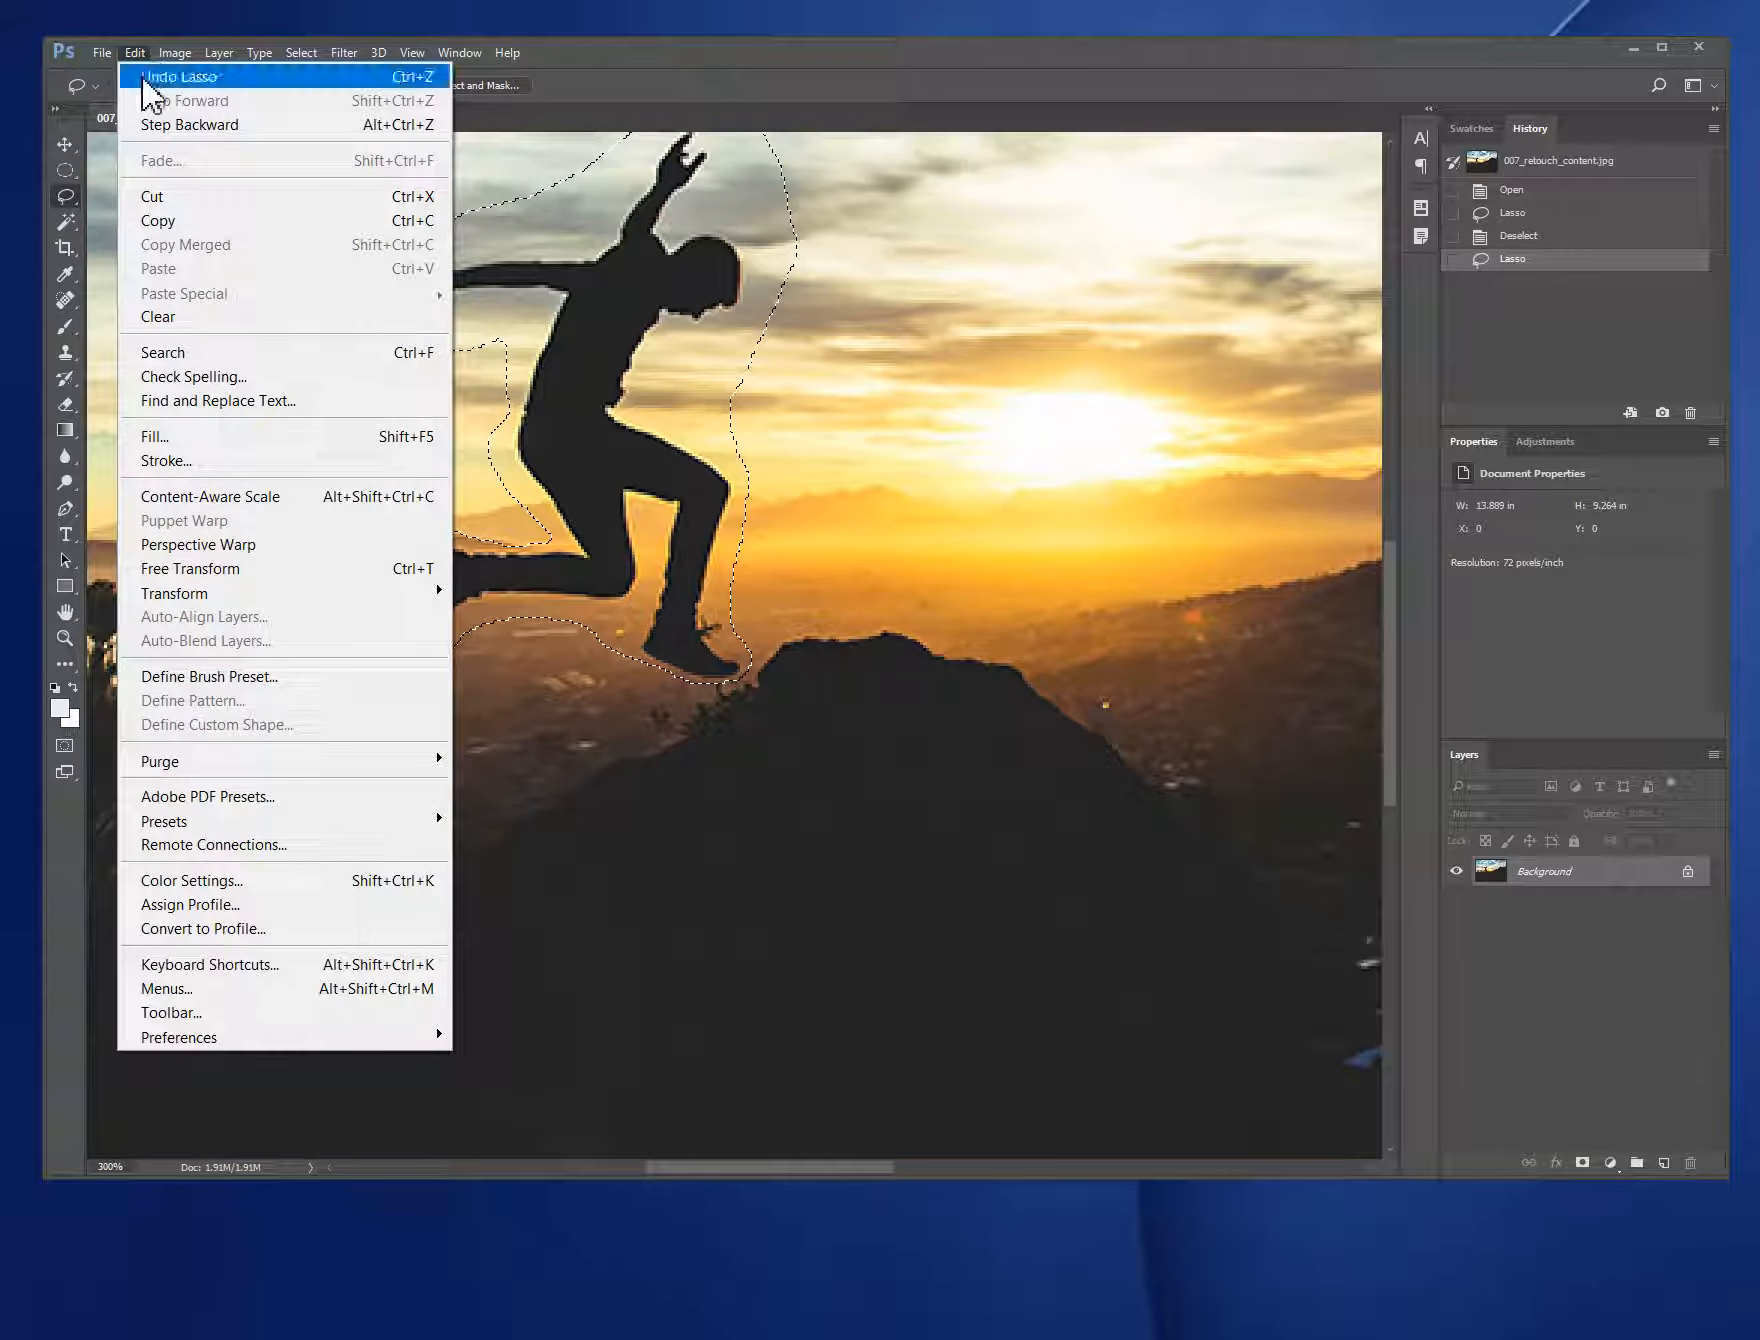
{"action": "left_click", "coordinate": [226, 438]}
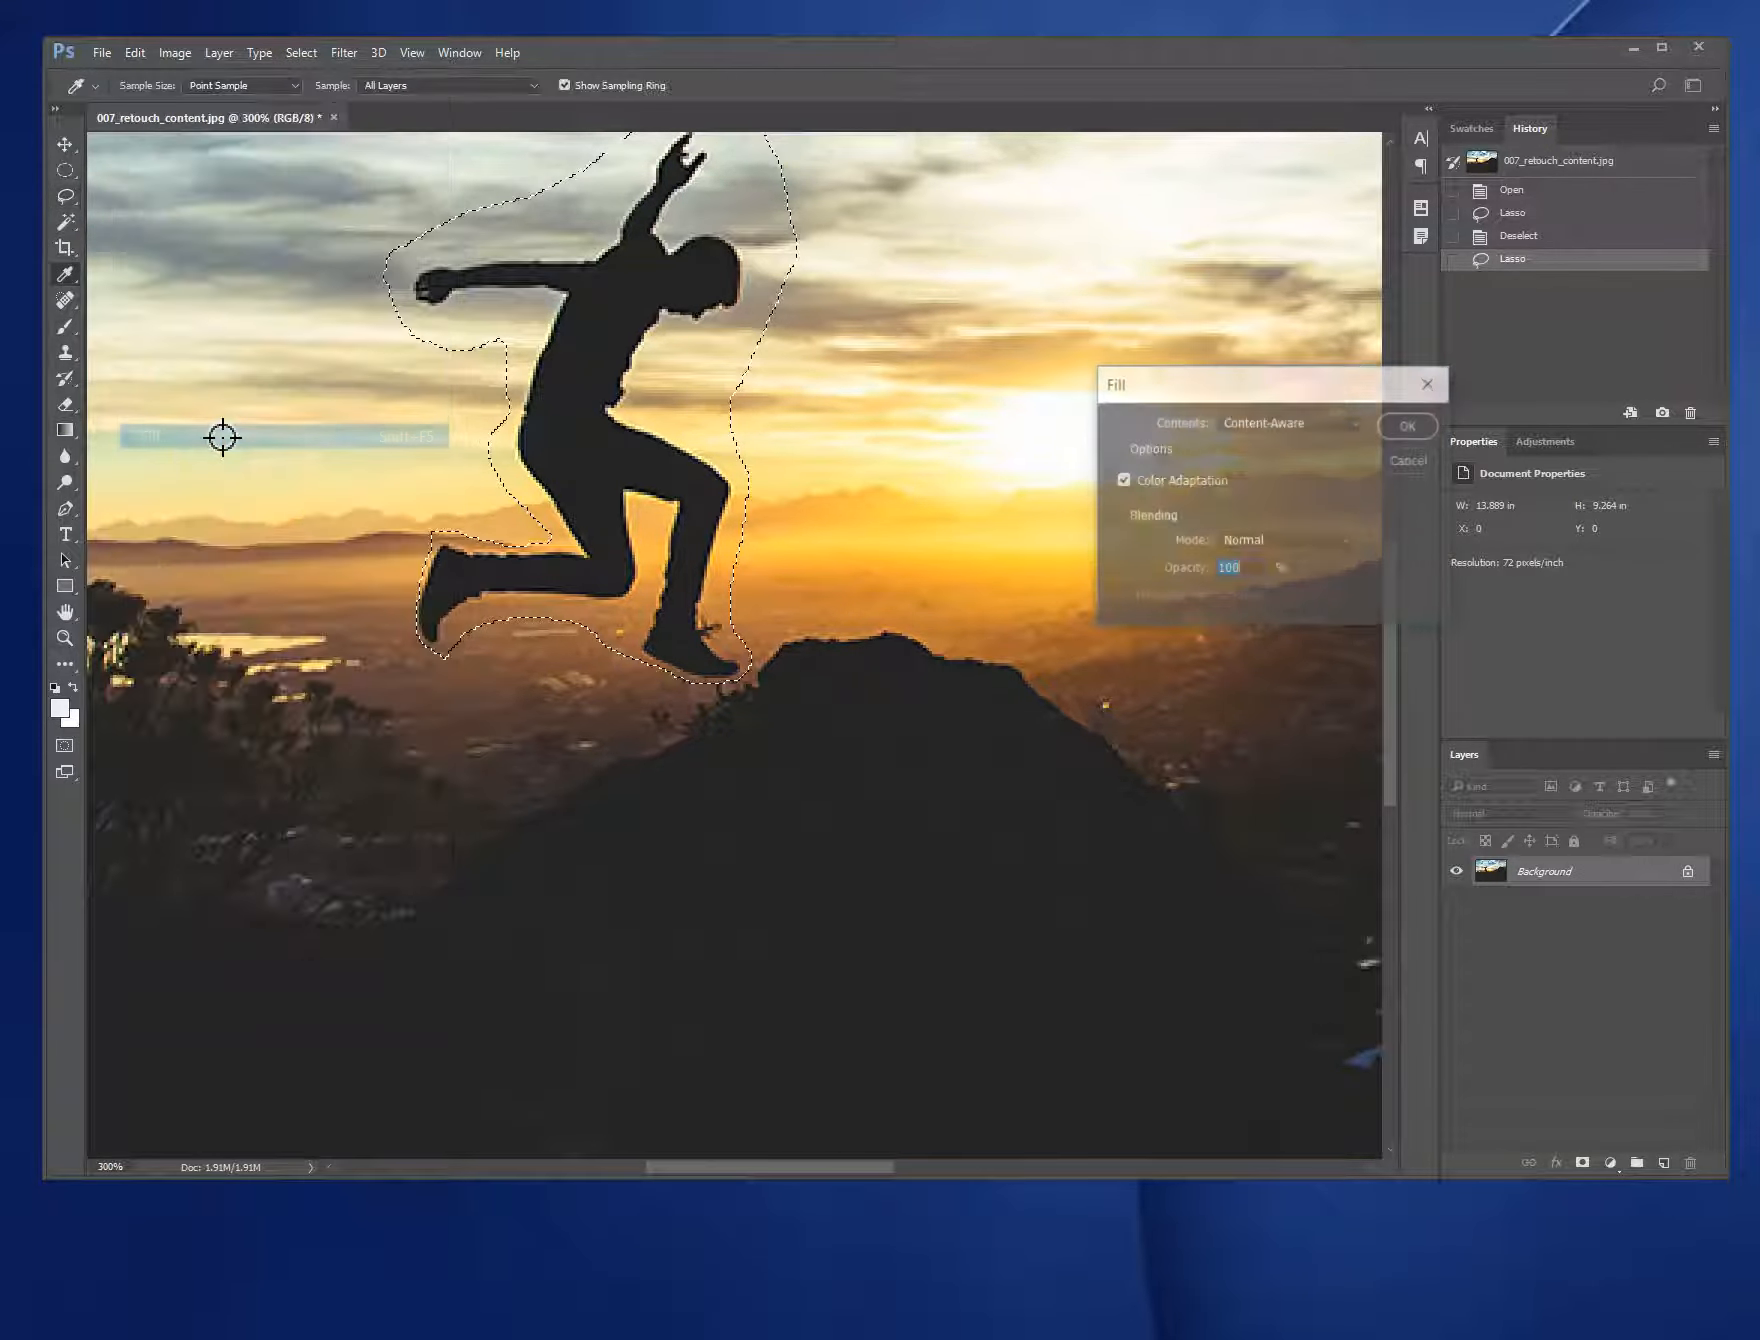
{"action": "left_click", "coordinate": [1410, 426]}
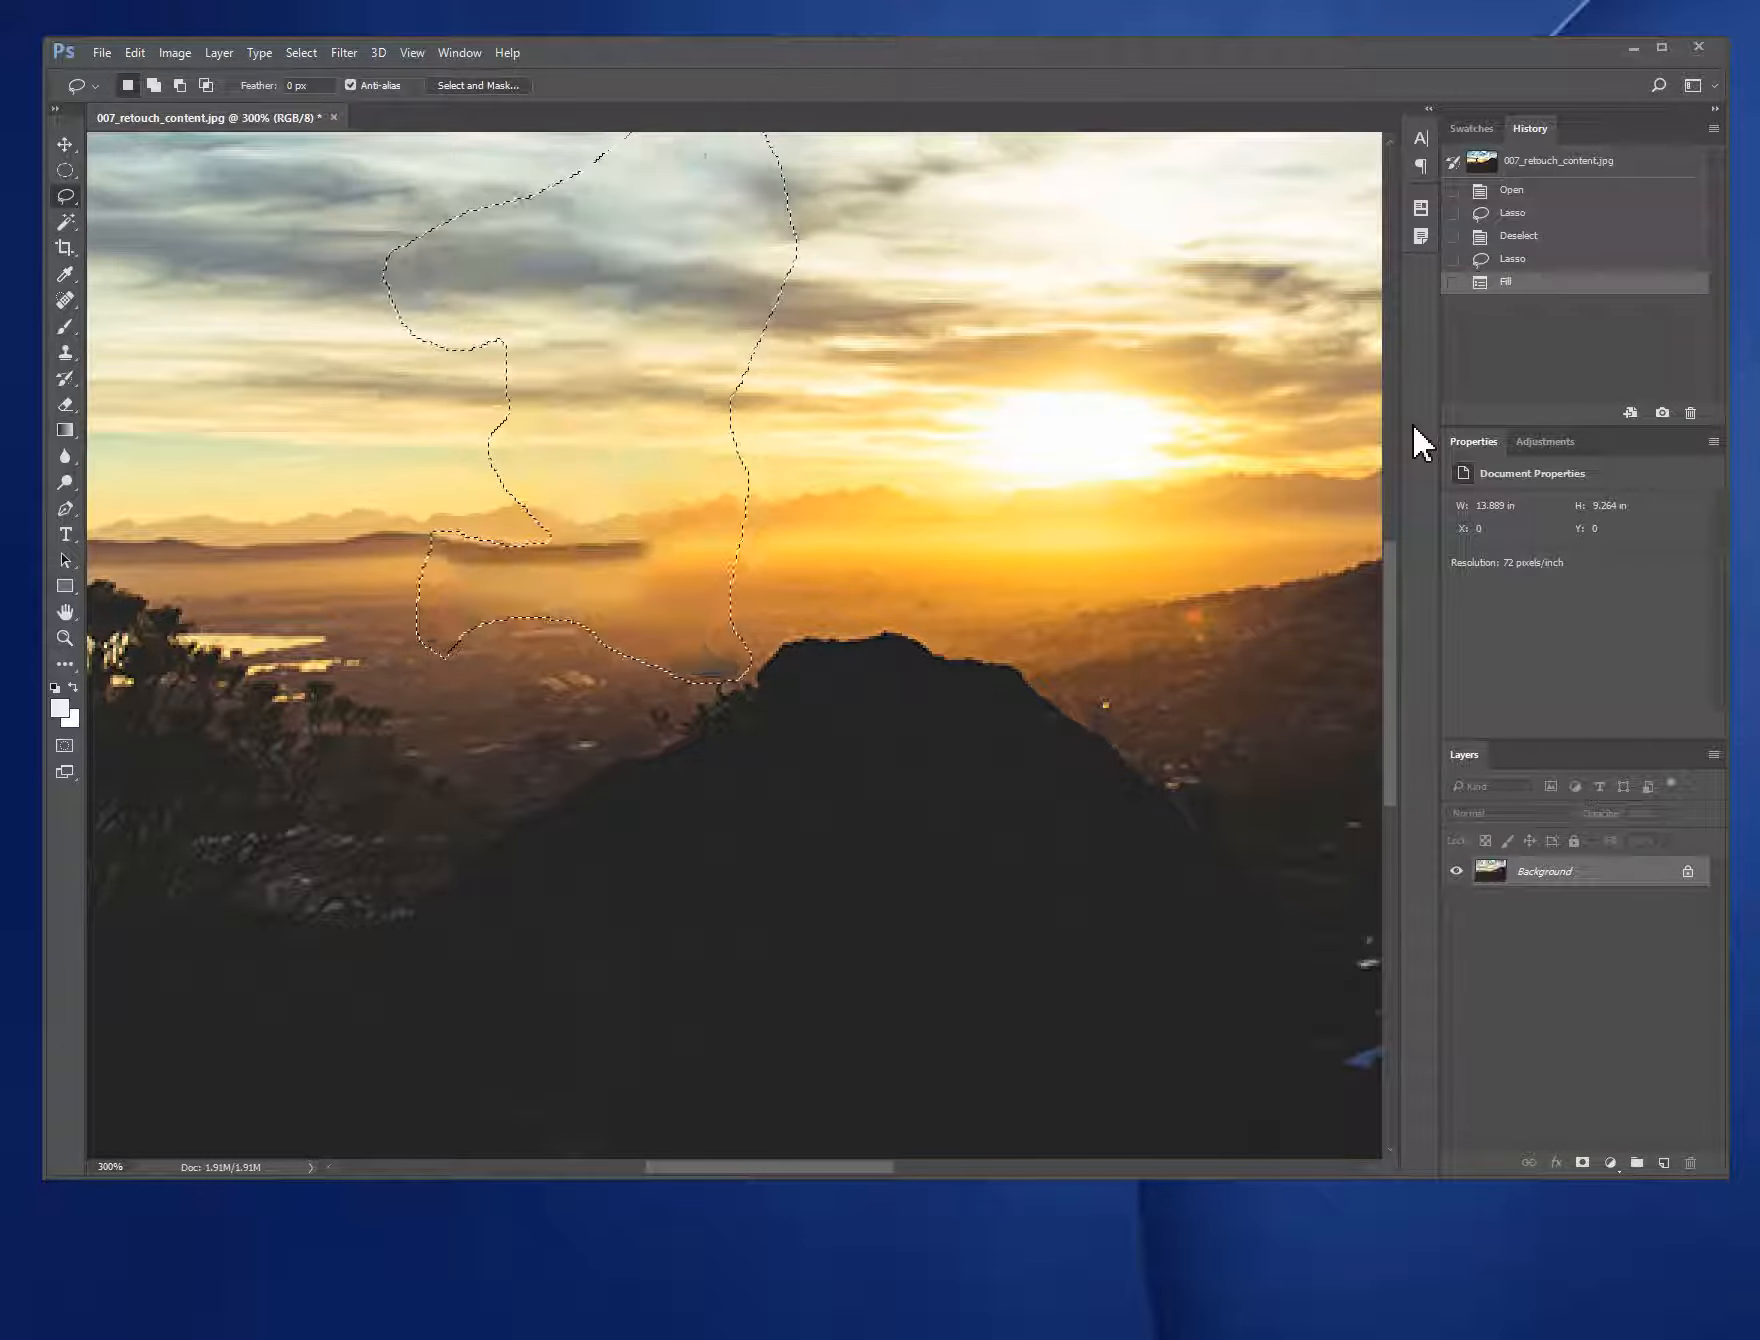
{"action": "key", "text": "ctrl+d"}
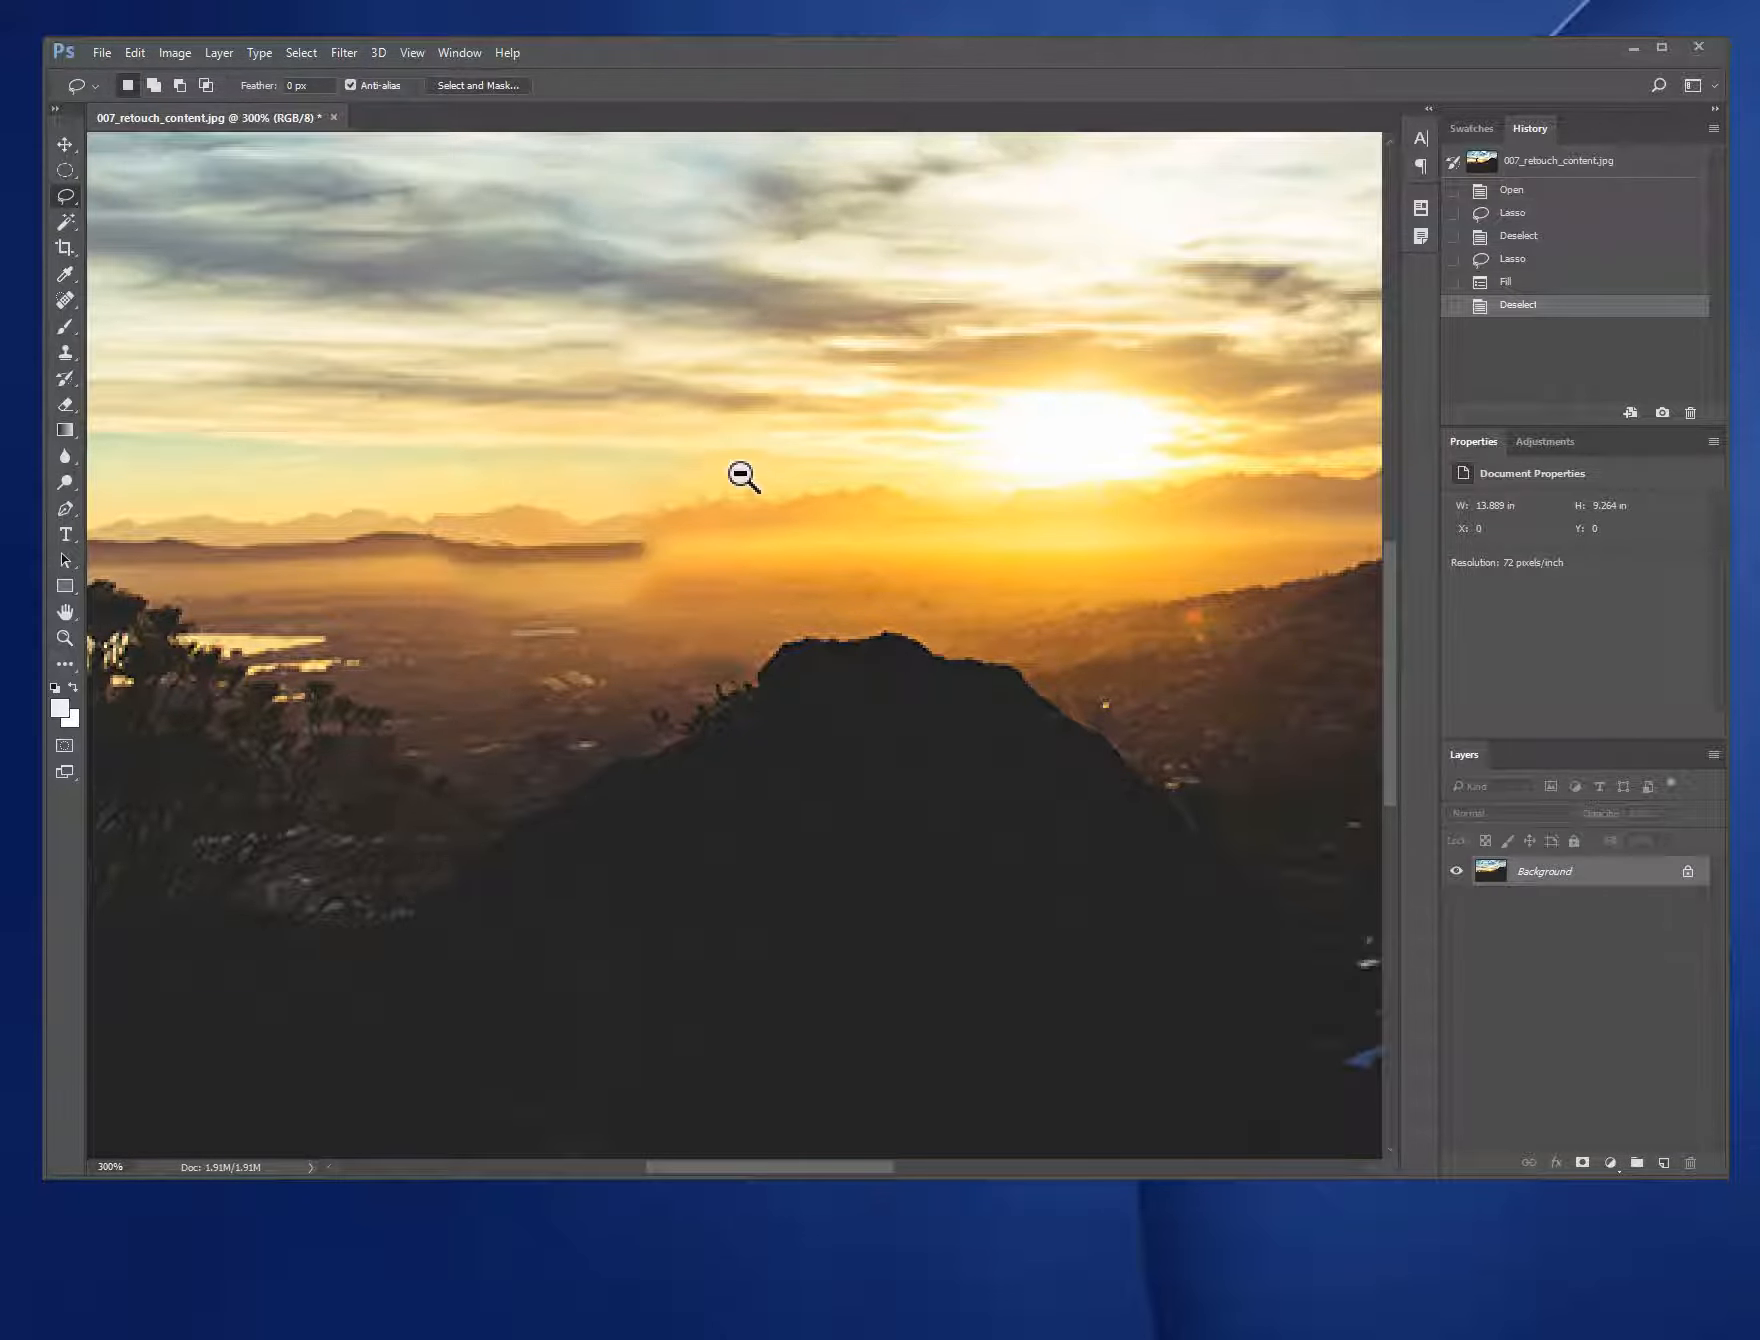
{"action": "left_click", "coordinate": [813, 597], "text": "ctrl+alt"}
{"action": "left_click", "coordinate": [819, 601], "text": "ctrl+alt"}
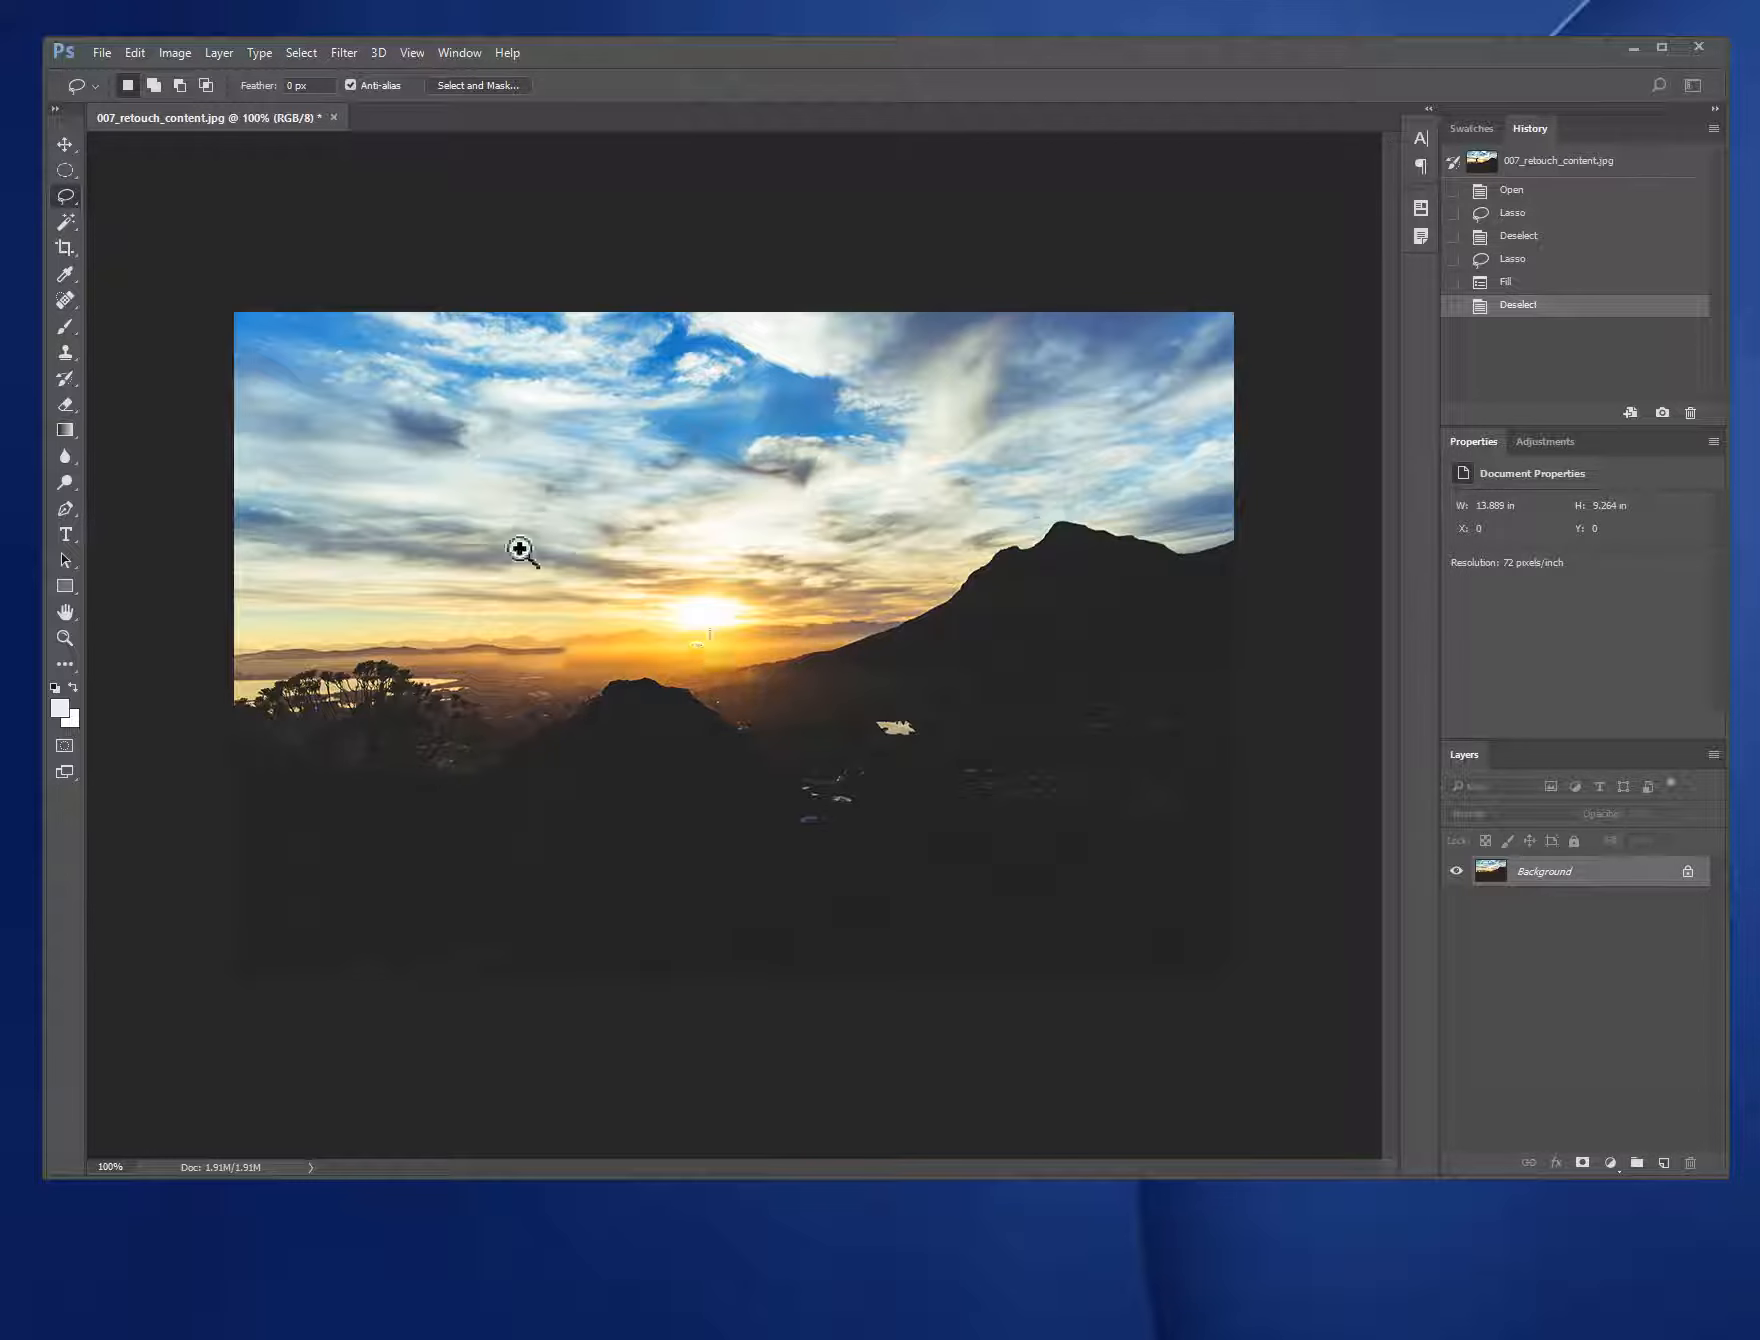
Step: Inspect the content-aware filled area around the horizon and the rock up close
{"action": "left_click_drag", "start_coordinate": [575, 583], "coordinate": [668, 746]}
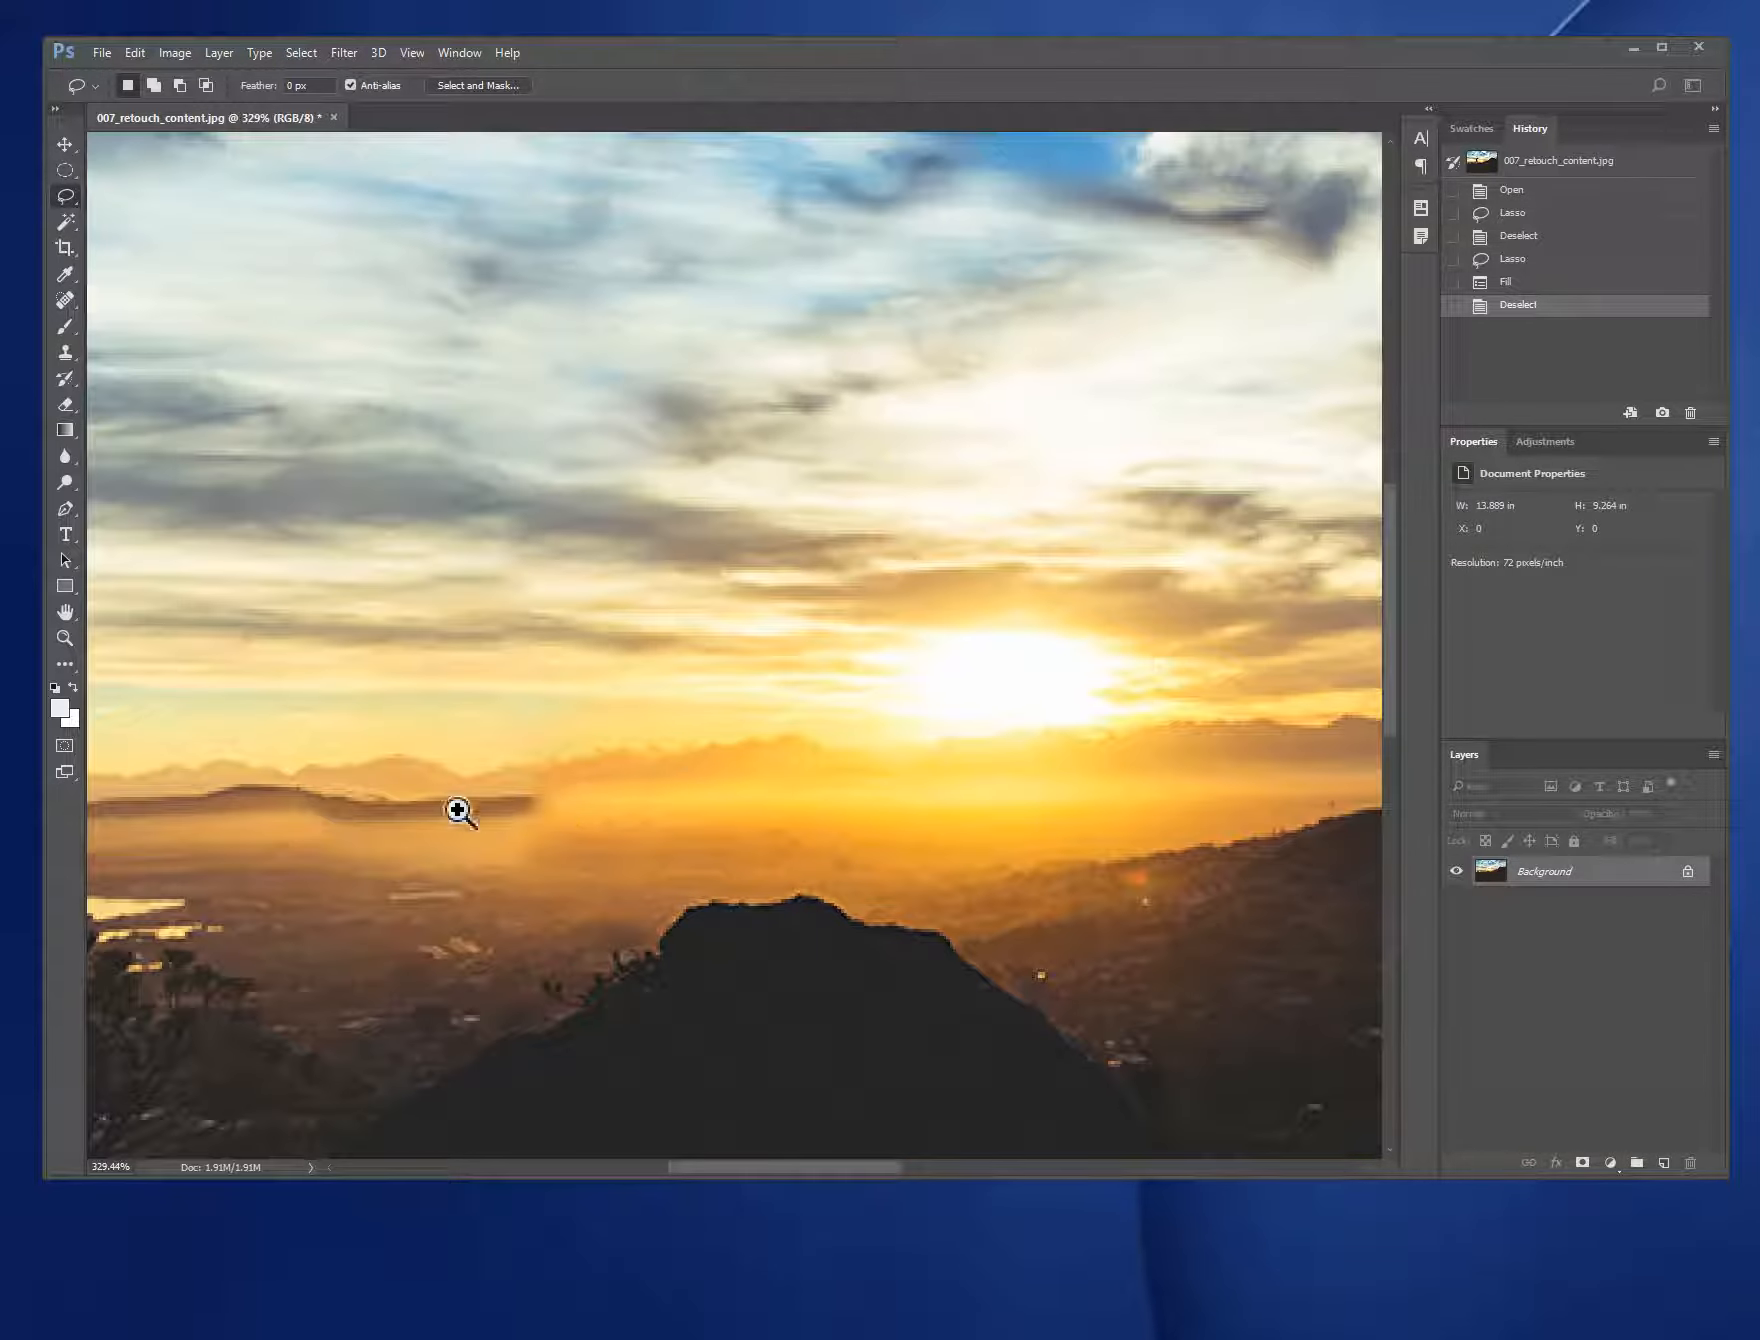
{"action": "left_click", "coordinate": [542, 884], "text": "ctrl+alt"}
{"action": "left_click", "coordinate": [542, 884], "text": "ctrl+alt"}
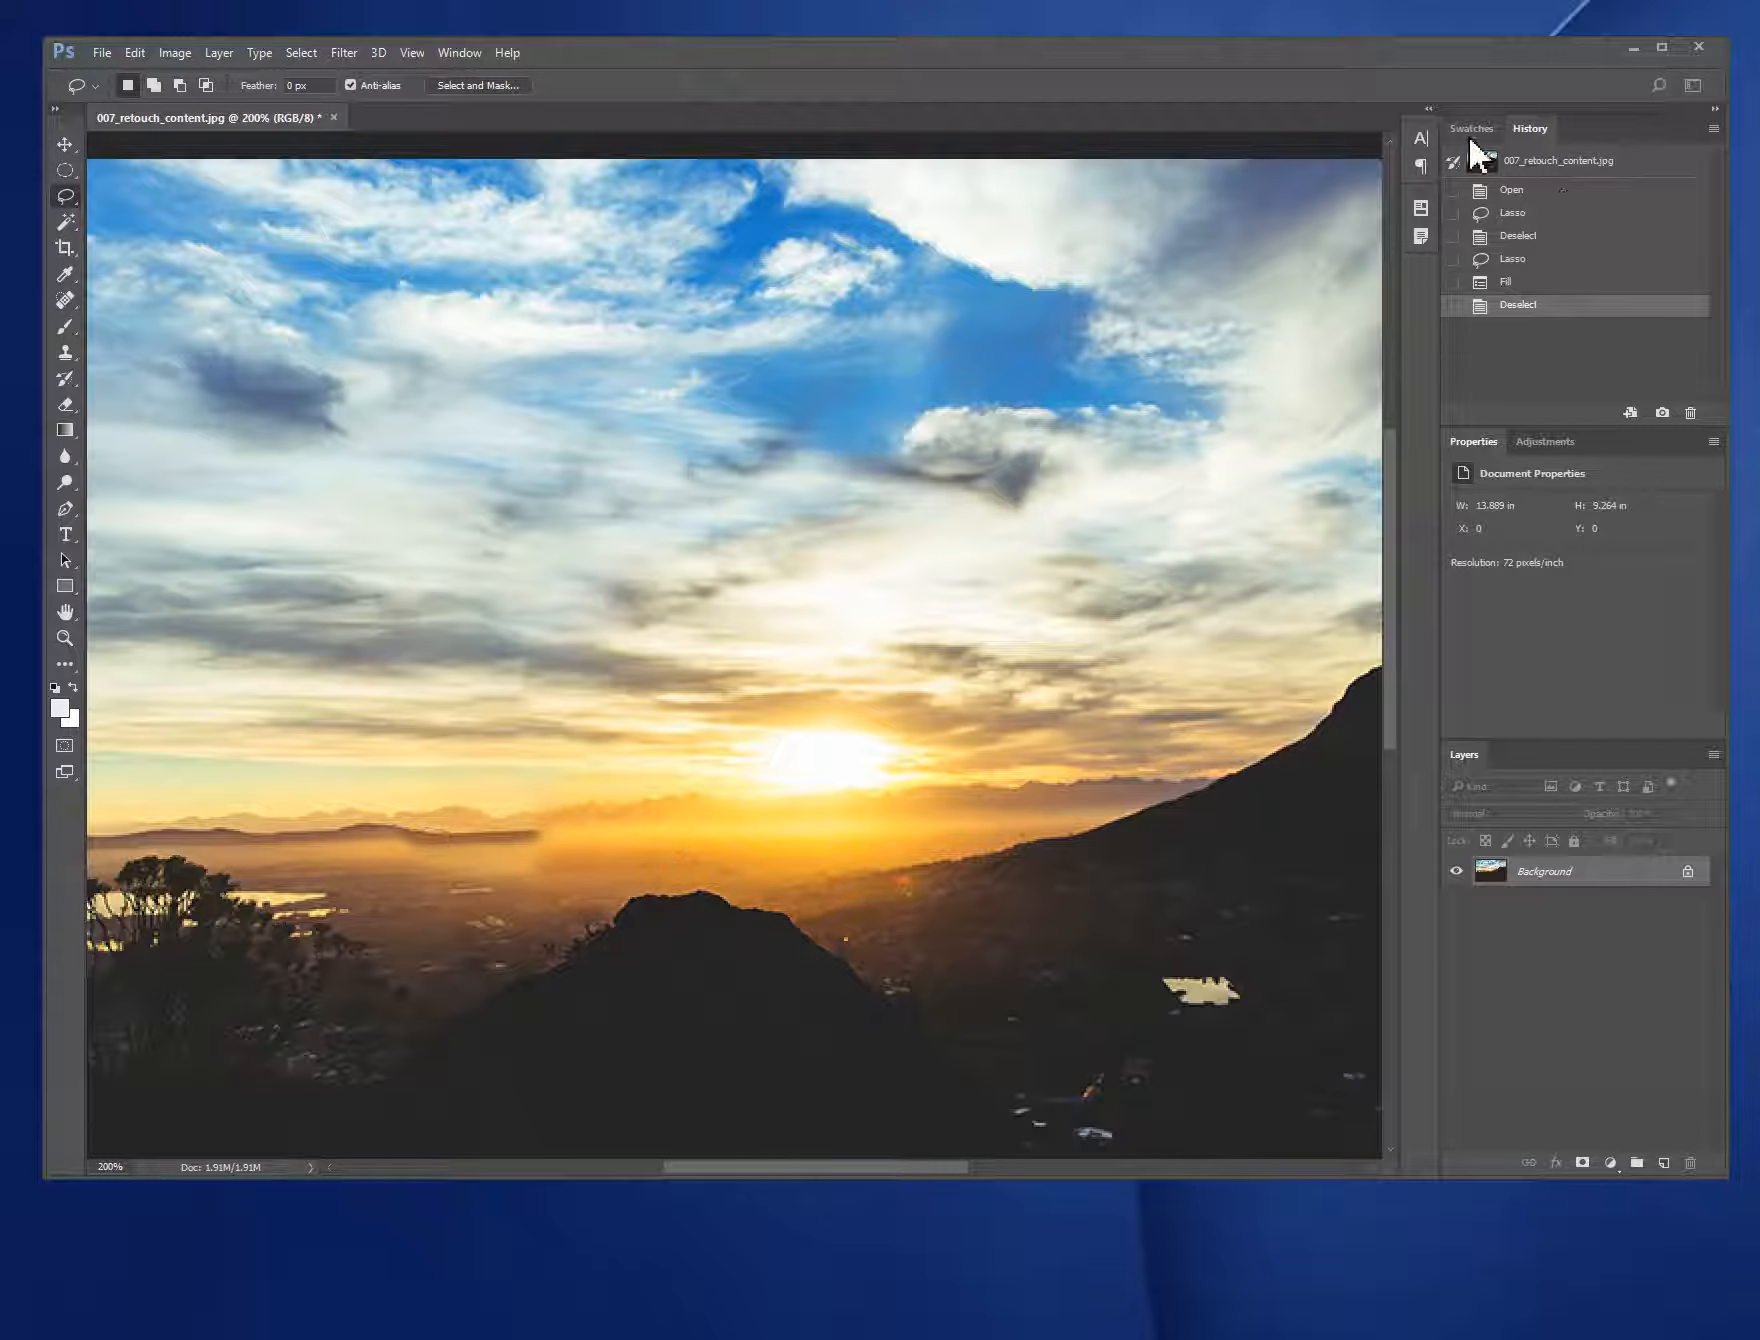
Step: Revert the jumping man photo to its original opened state and close it without saving changes
{"action": "left_click", "coordinate": [1538, 168]}
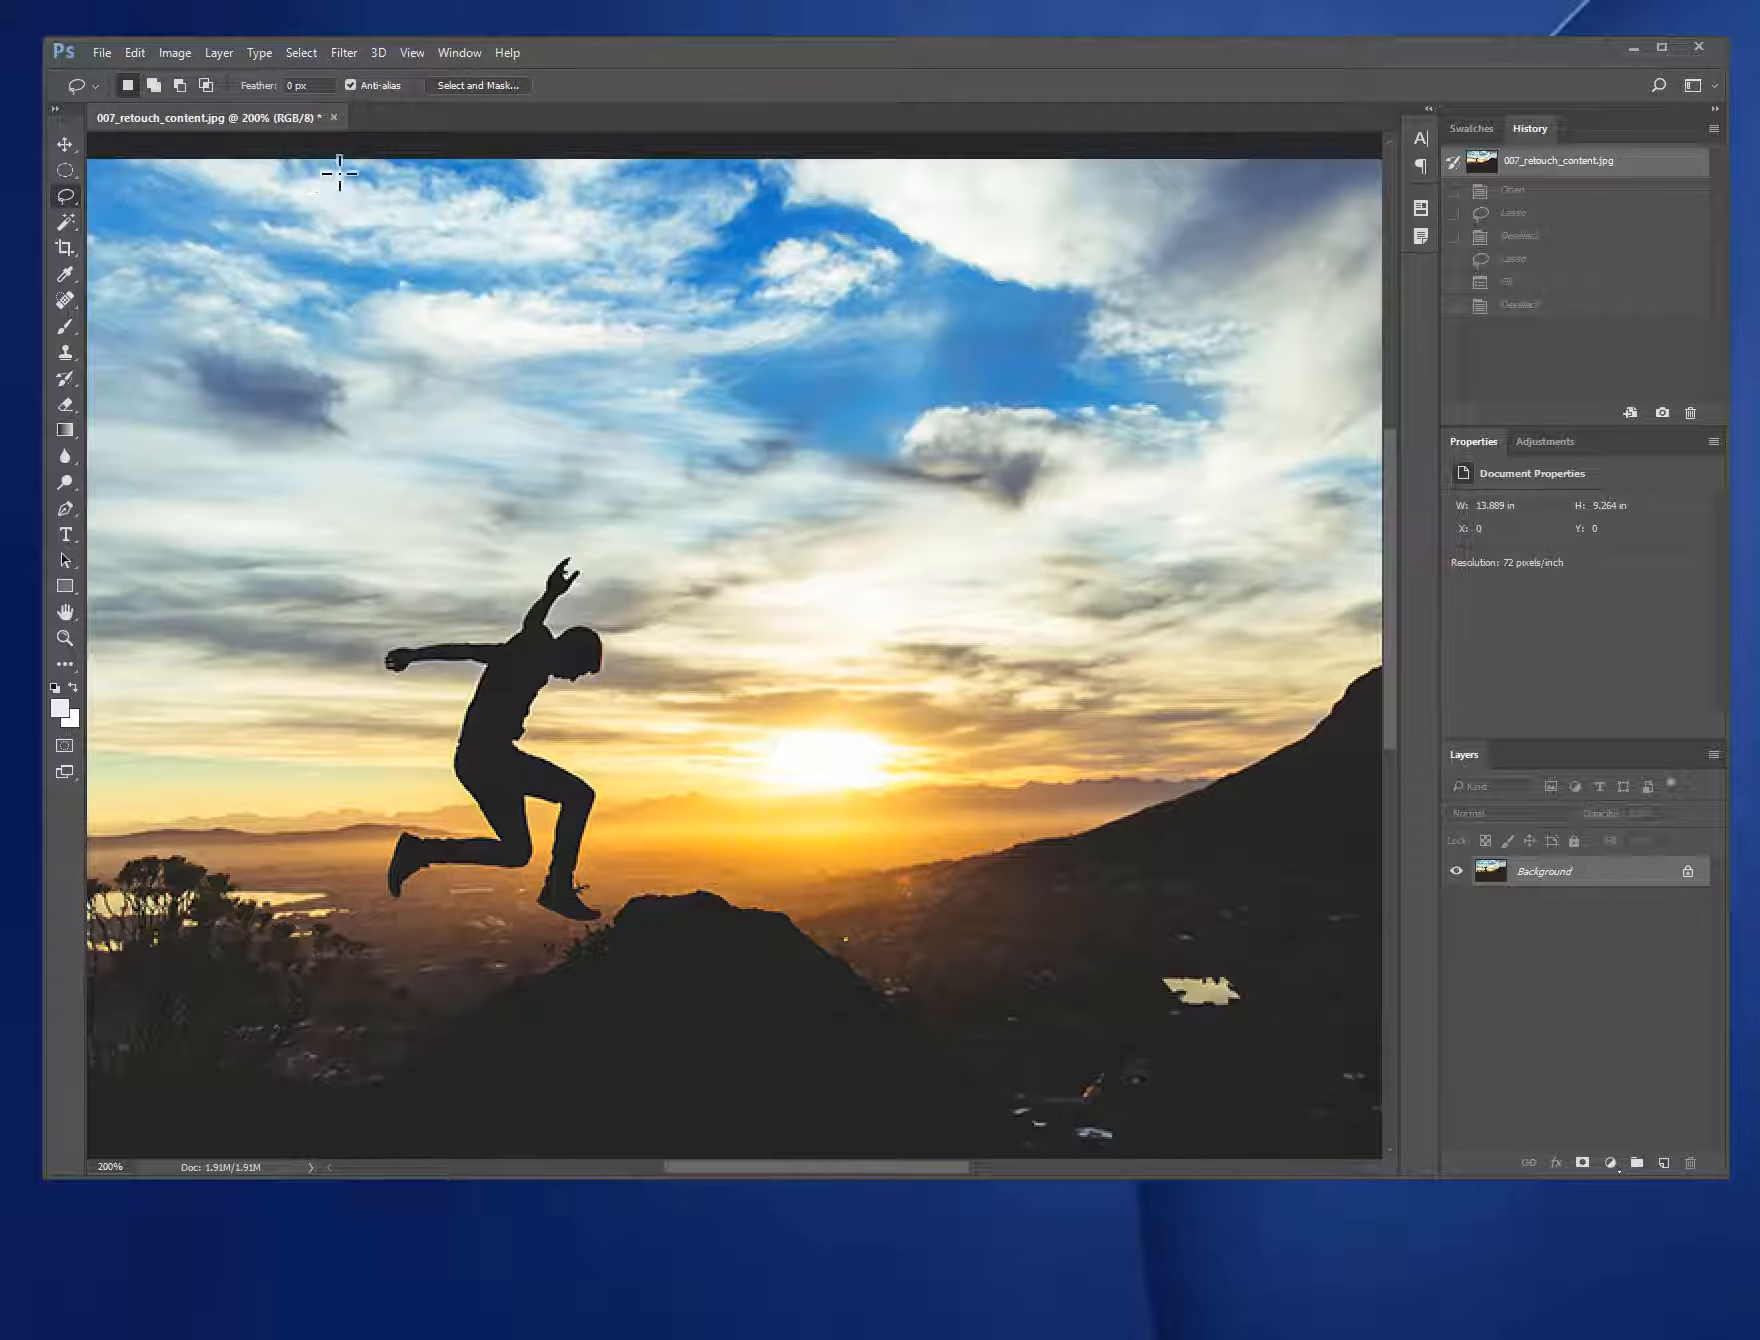
{"action": "left_click", "coordinate": [335, 119]}
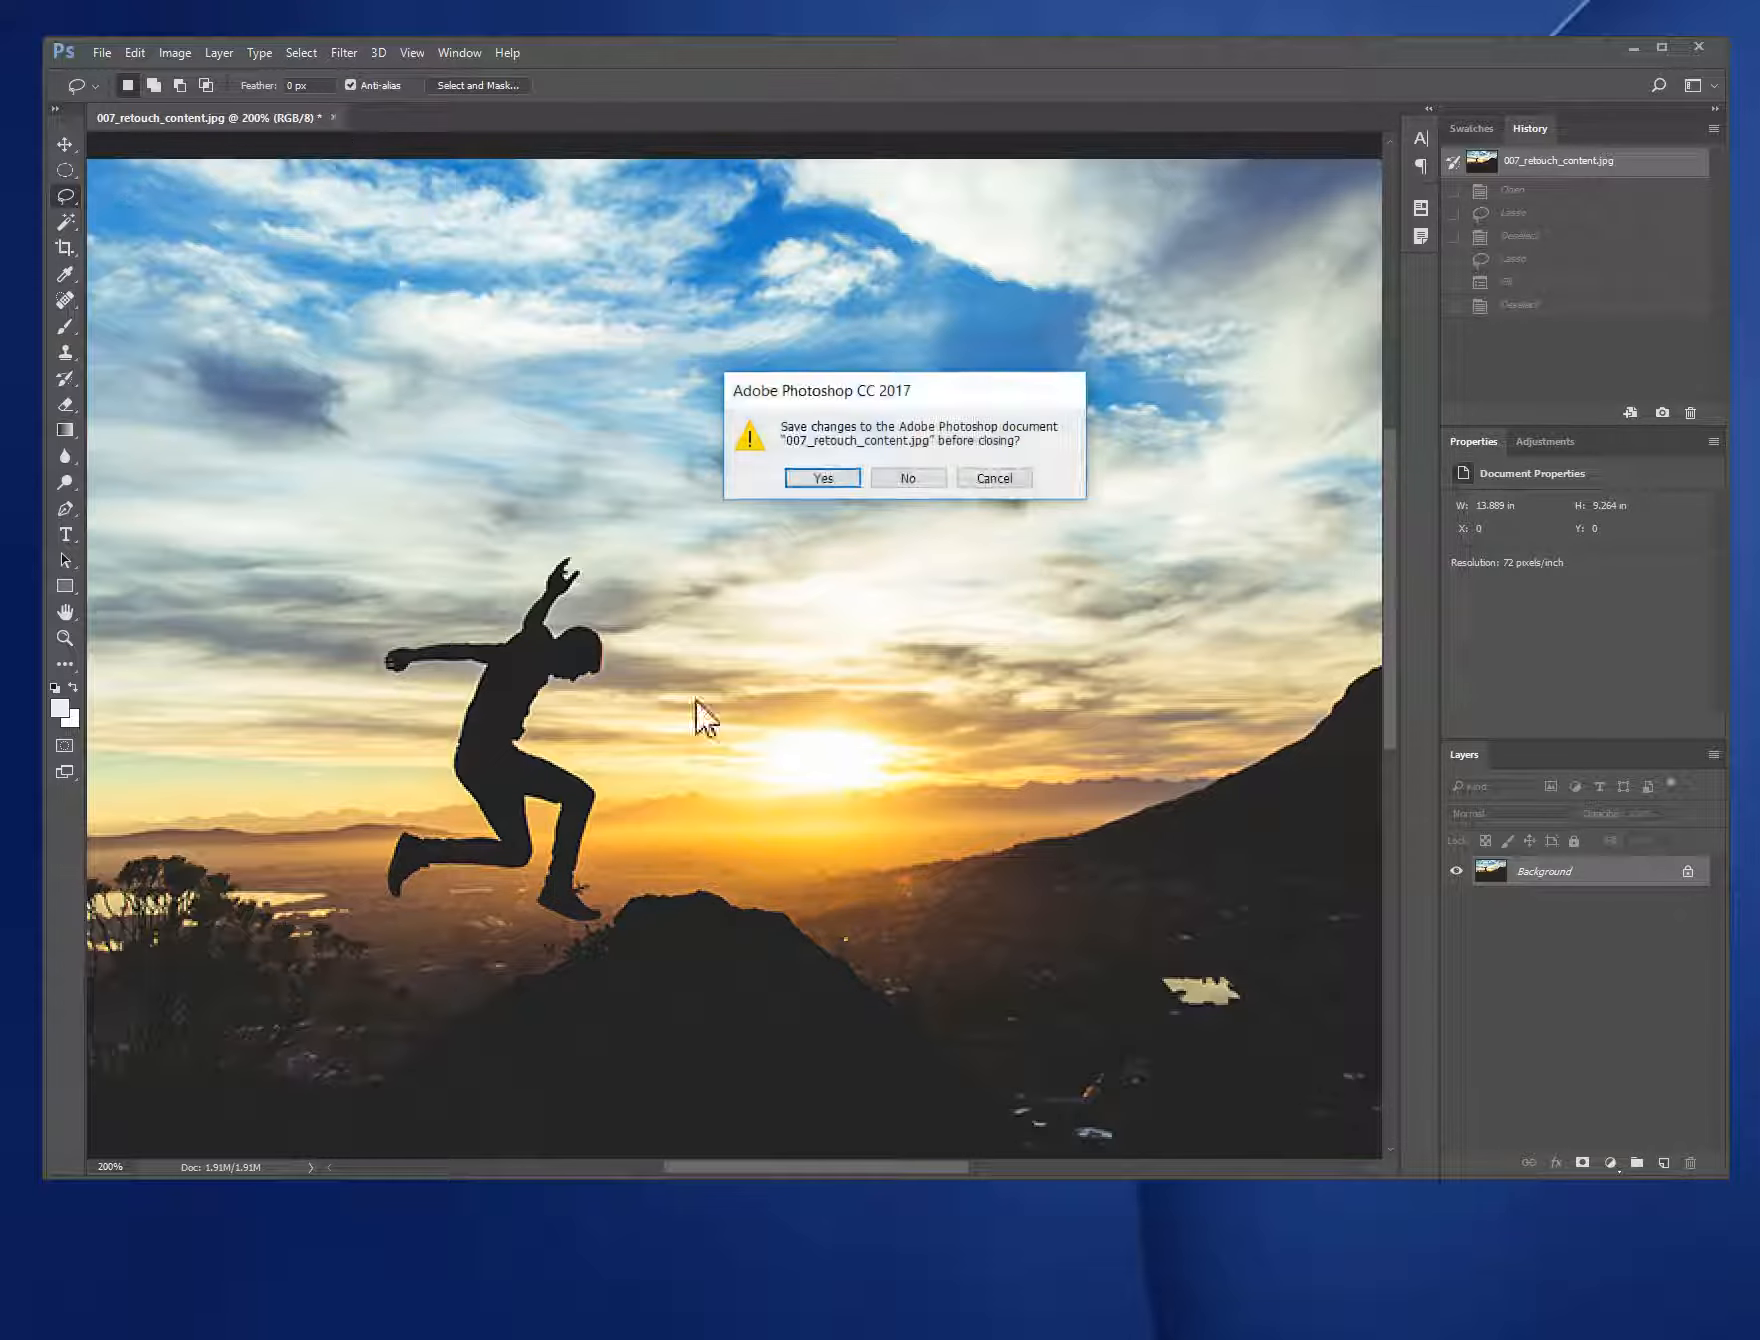
{"action": "left_click", "coordinate": [912, 480]}
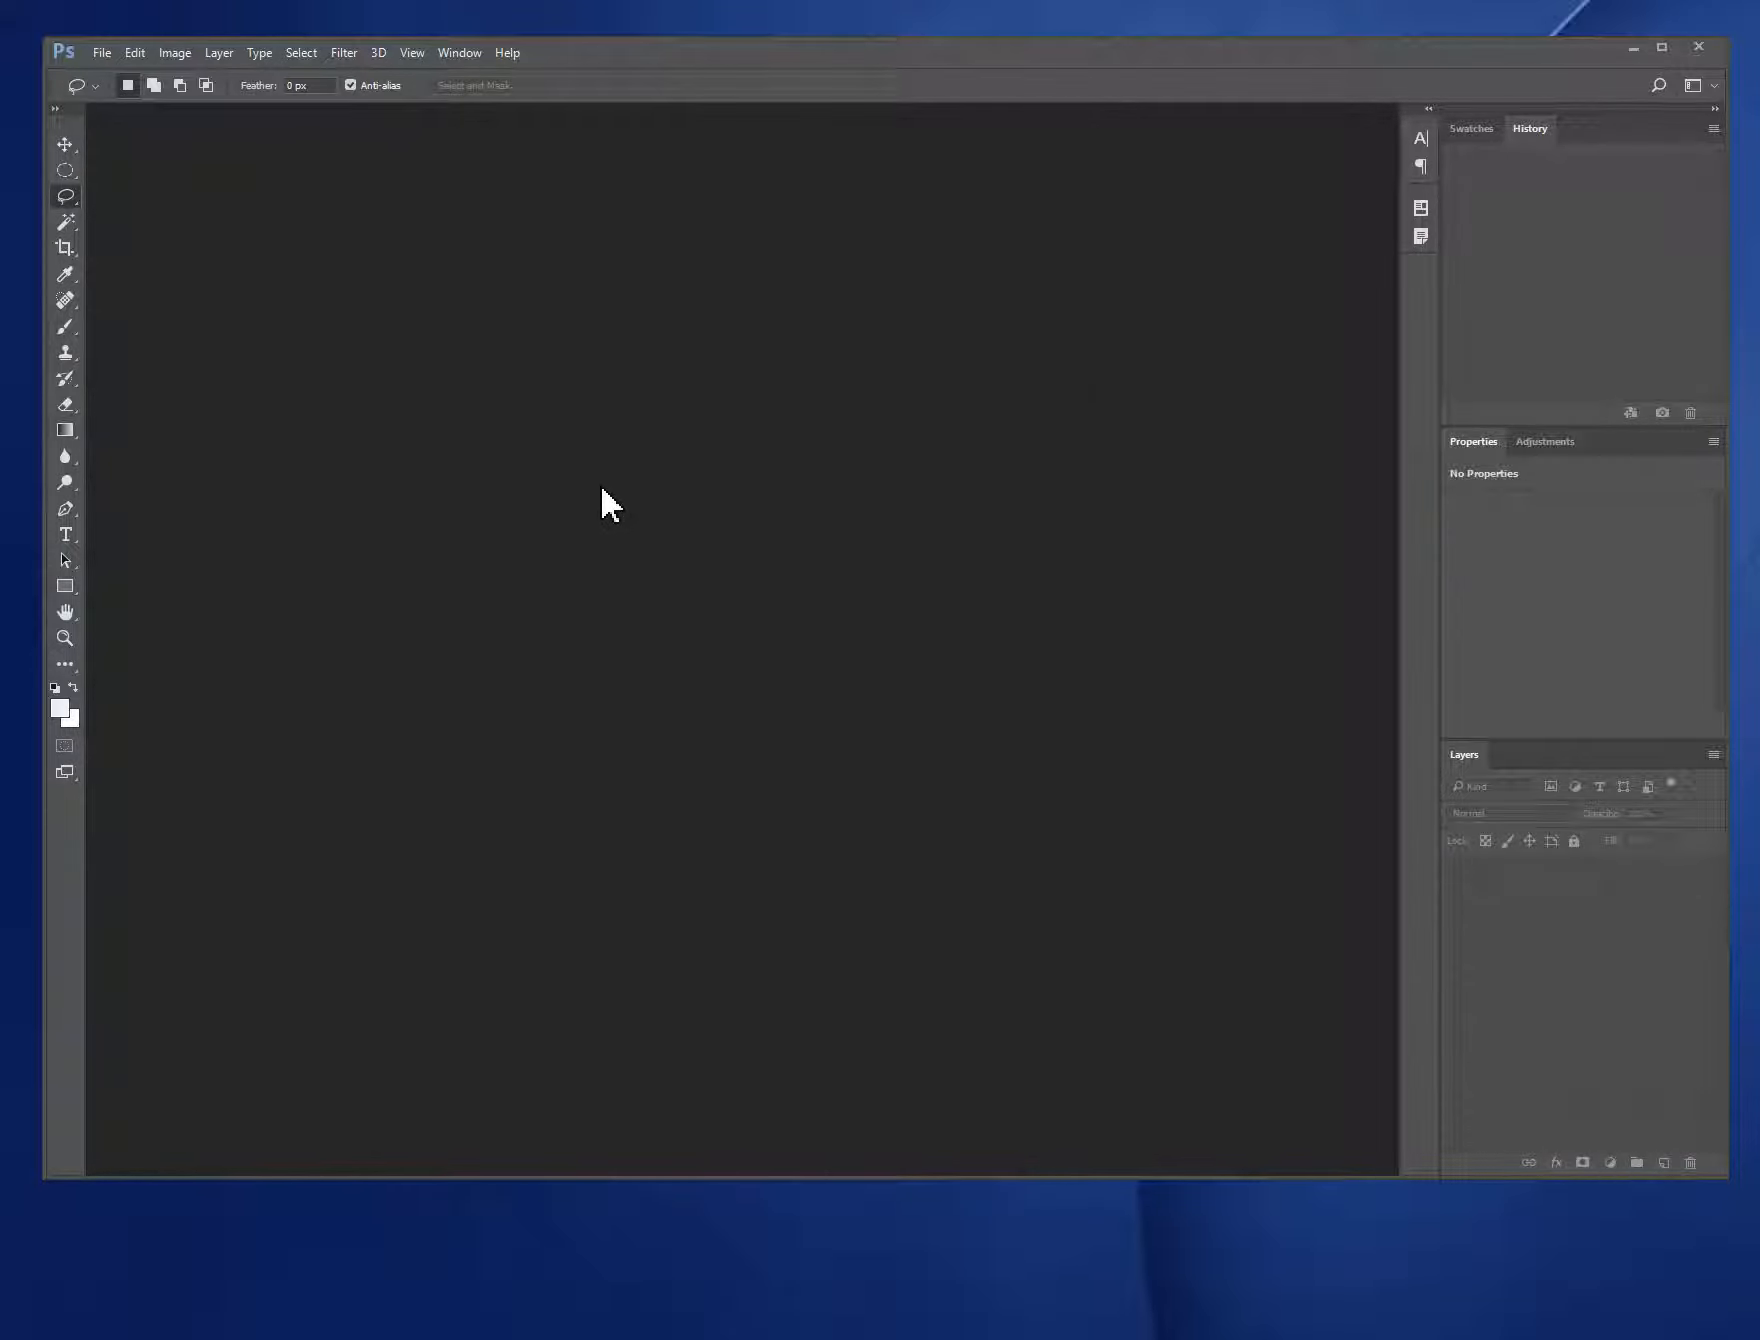
Step: Open the image 008_retouch_content.jpg from the PHOTOSHOP 04 folder
{"action": "left_click", "coordinate": [104, 54]}
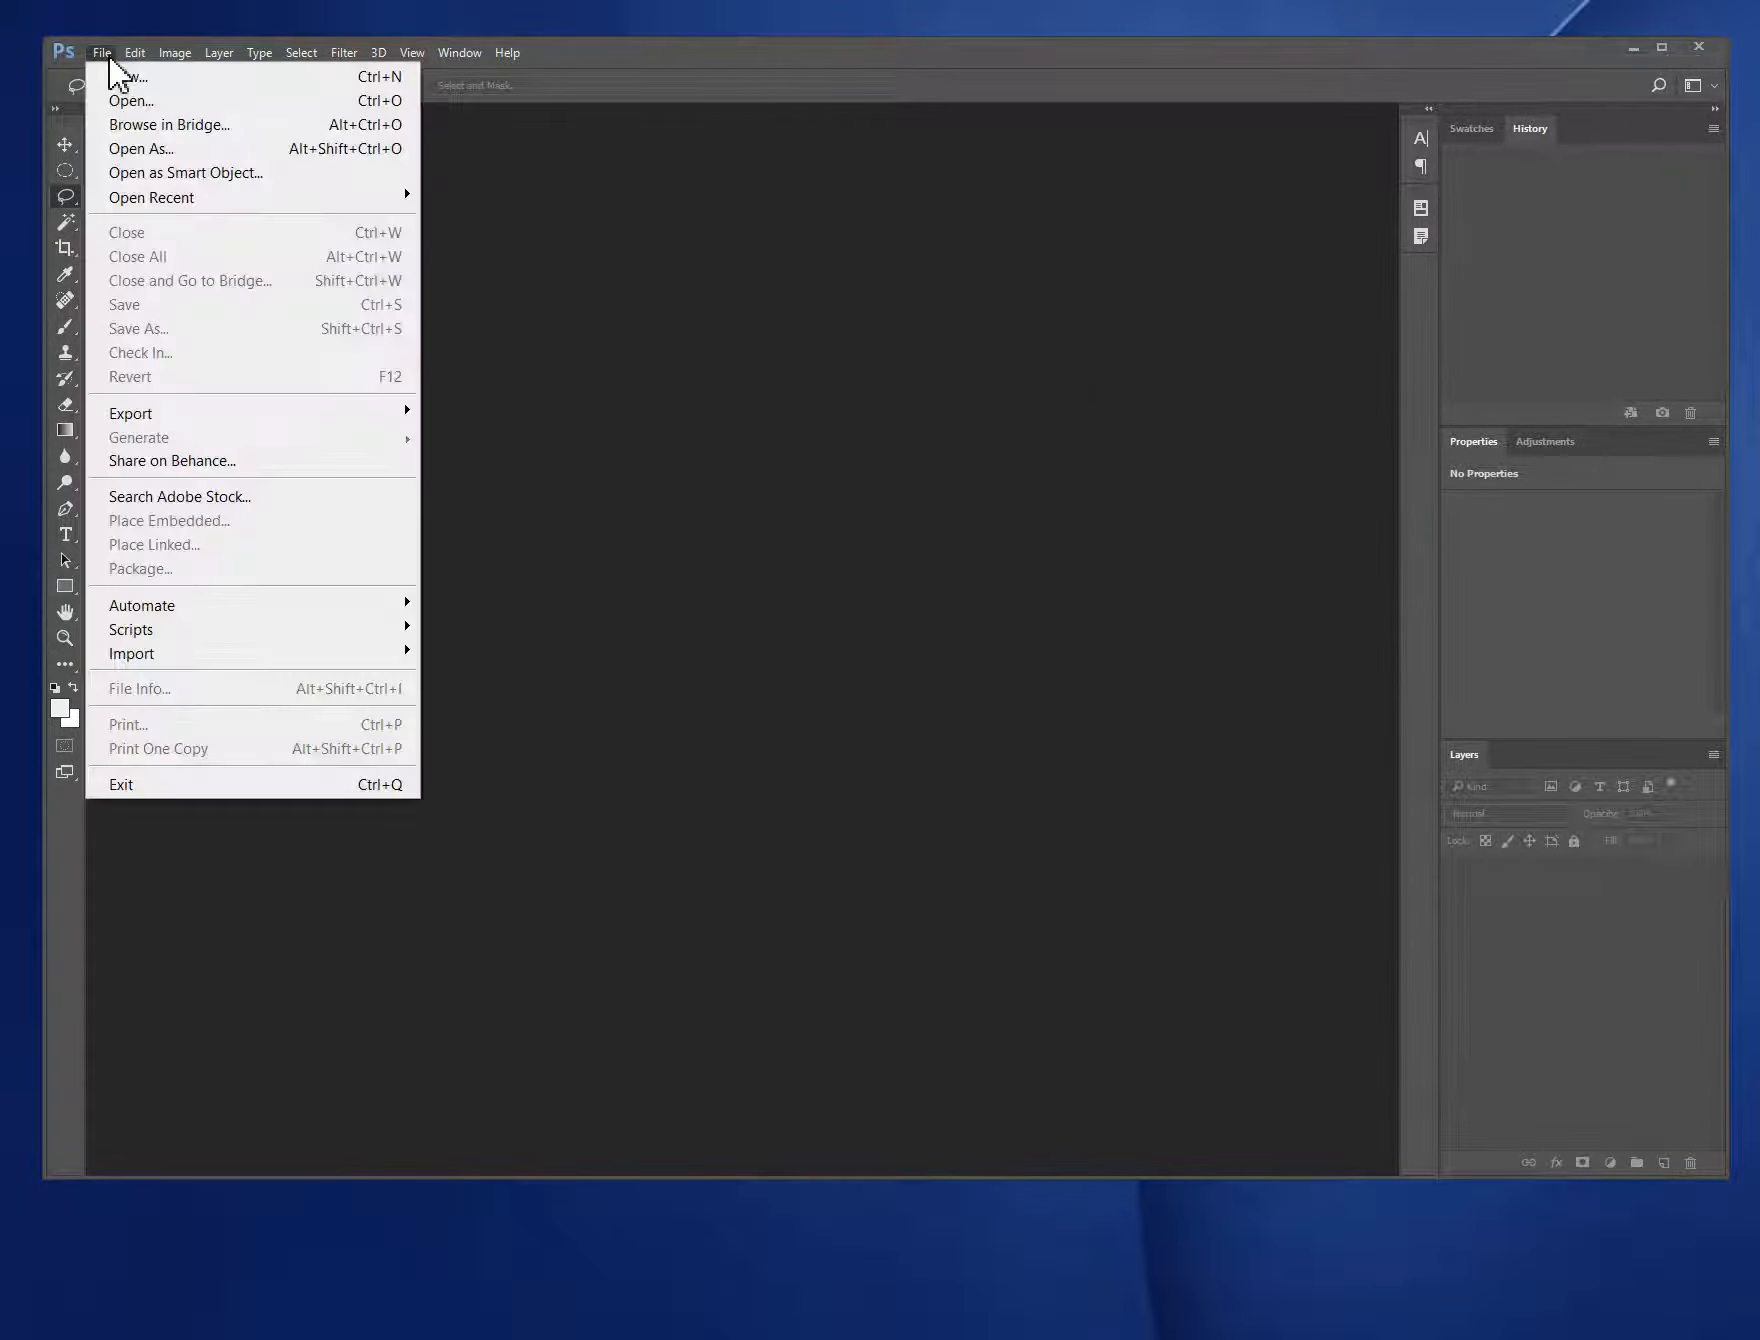
{"action": "left_click", "coordinate": [122, 100]}
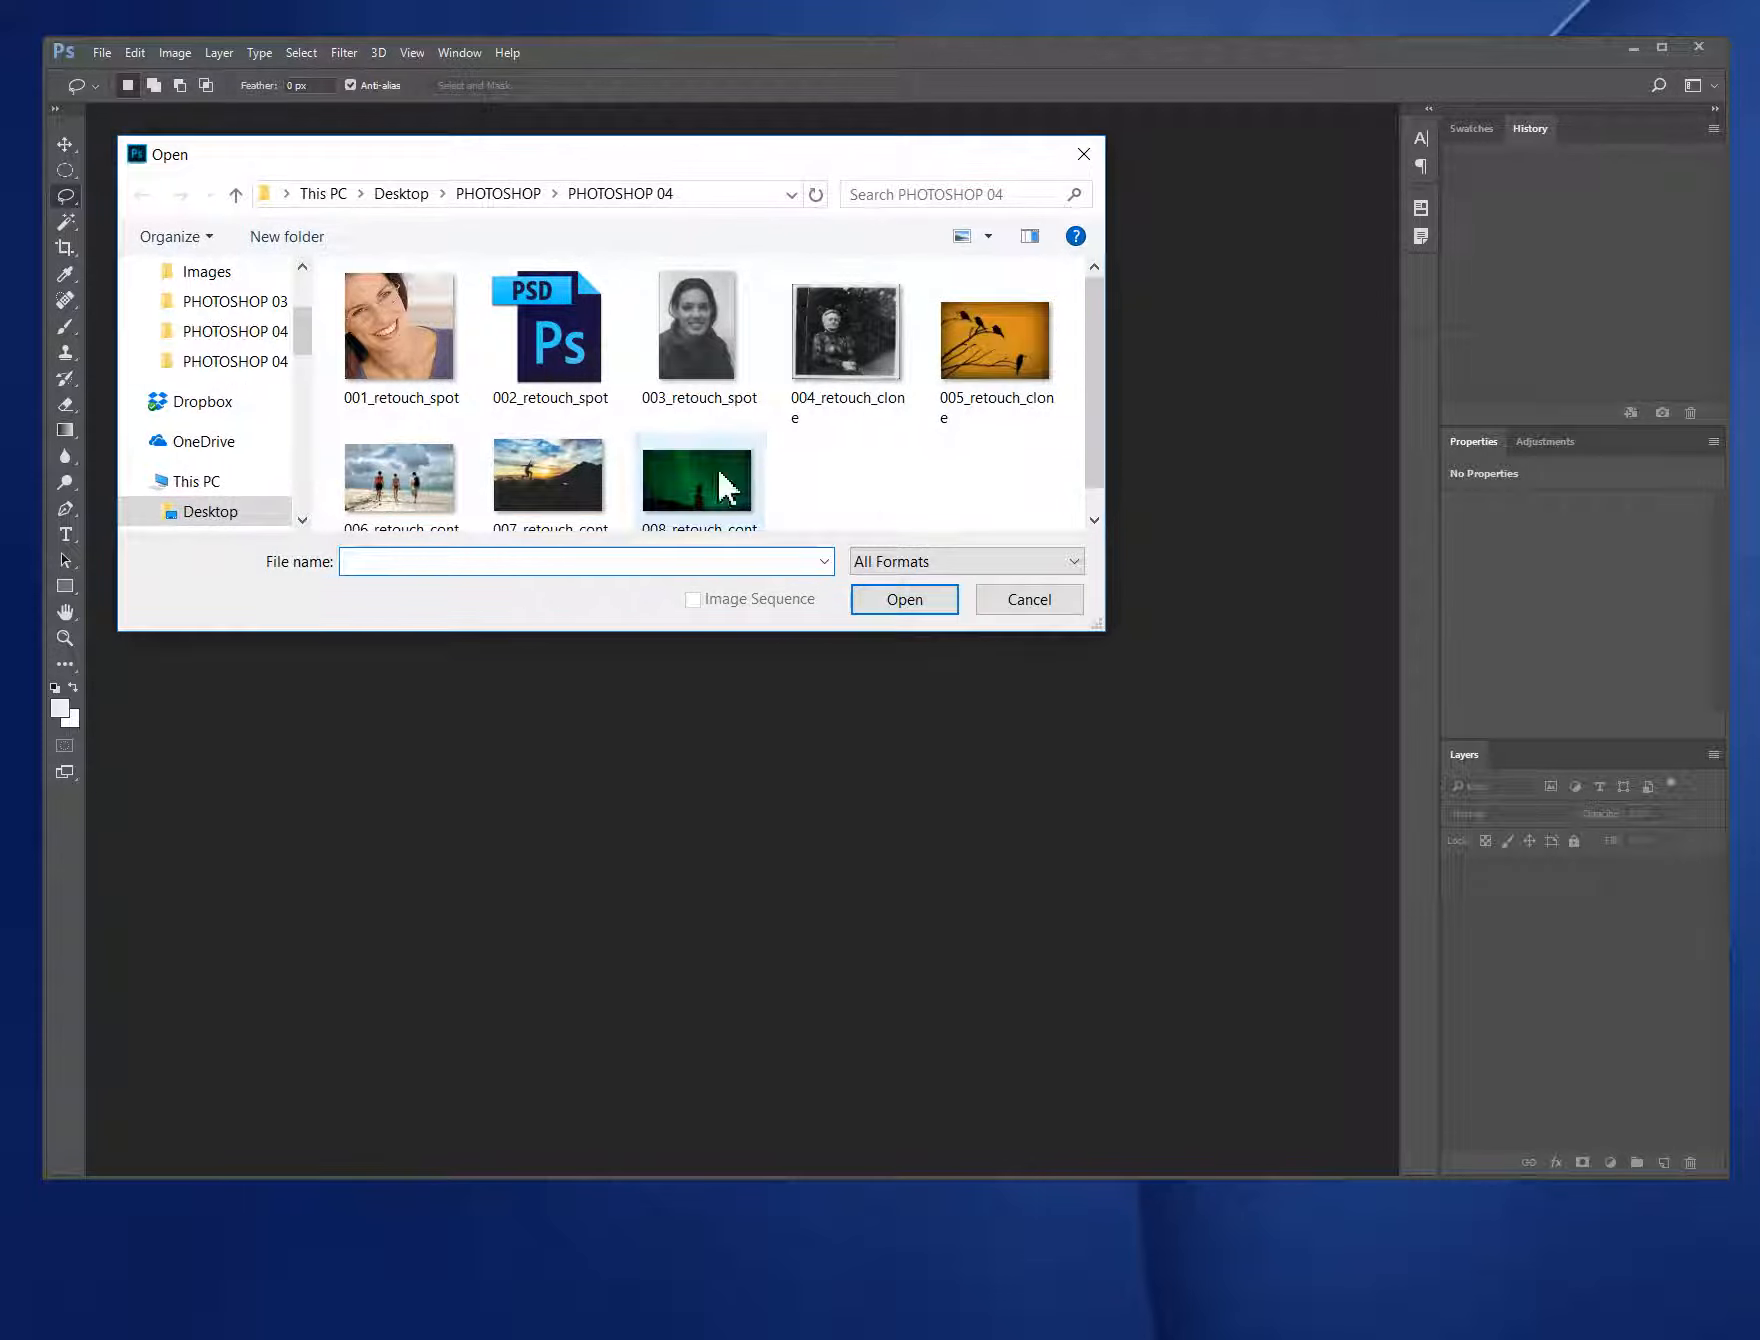
{"action": "left_click", "coordinate": [727, 482]}
{"action": "left_click", "coordinate": [936, 603]}
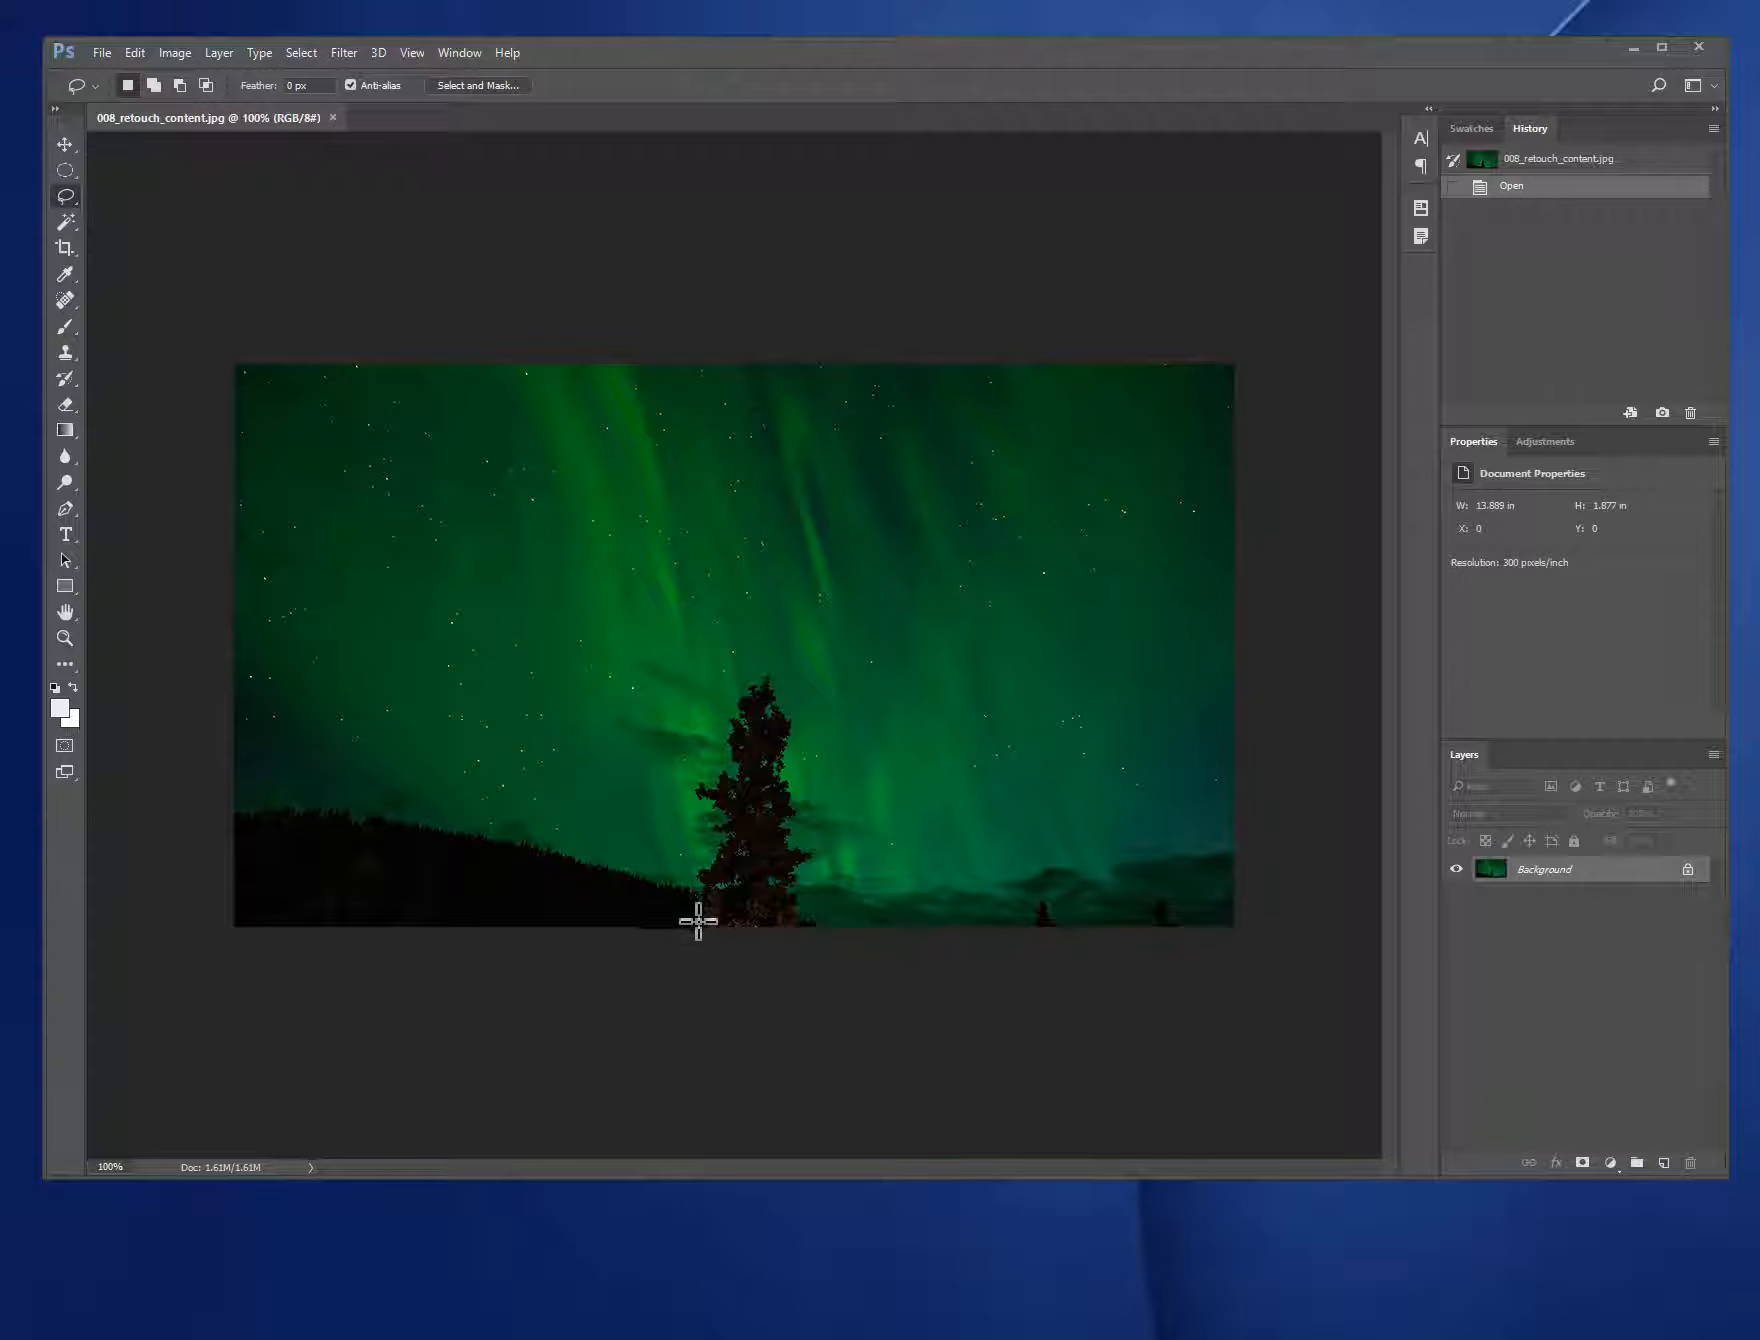
Step: Remove the tall tree by lassoing around it and filling with Content-Aware, Color Adaptation, Normal mode and 100% opacity, and deselect
{"action": "mouse_move", "coordinate": [691, 925]}
{"action": "left_mouse_down"}
{"action": "mouse_move", "coordinate": [682, 845]}
{"action": "mouse_move", "coordinate": [704, 831]}
{"action": "mouse_move", "coordinate": [684, 783]}
{"action": "mouse_move", "coordinate": [718, 698]}
{"action": "mouse_move", "coordinate": [769, 666]}
{"action": "mouse_move", "coordinate": [797, 674]}
{"action": "mouse_move", "coordinate": [836, 948]}
{"action": "mouse_move", "coordinate": [694, 958]}
{"action": "left_mouse_up"}
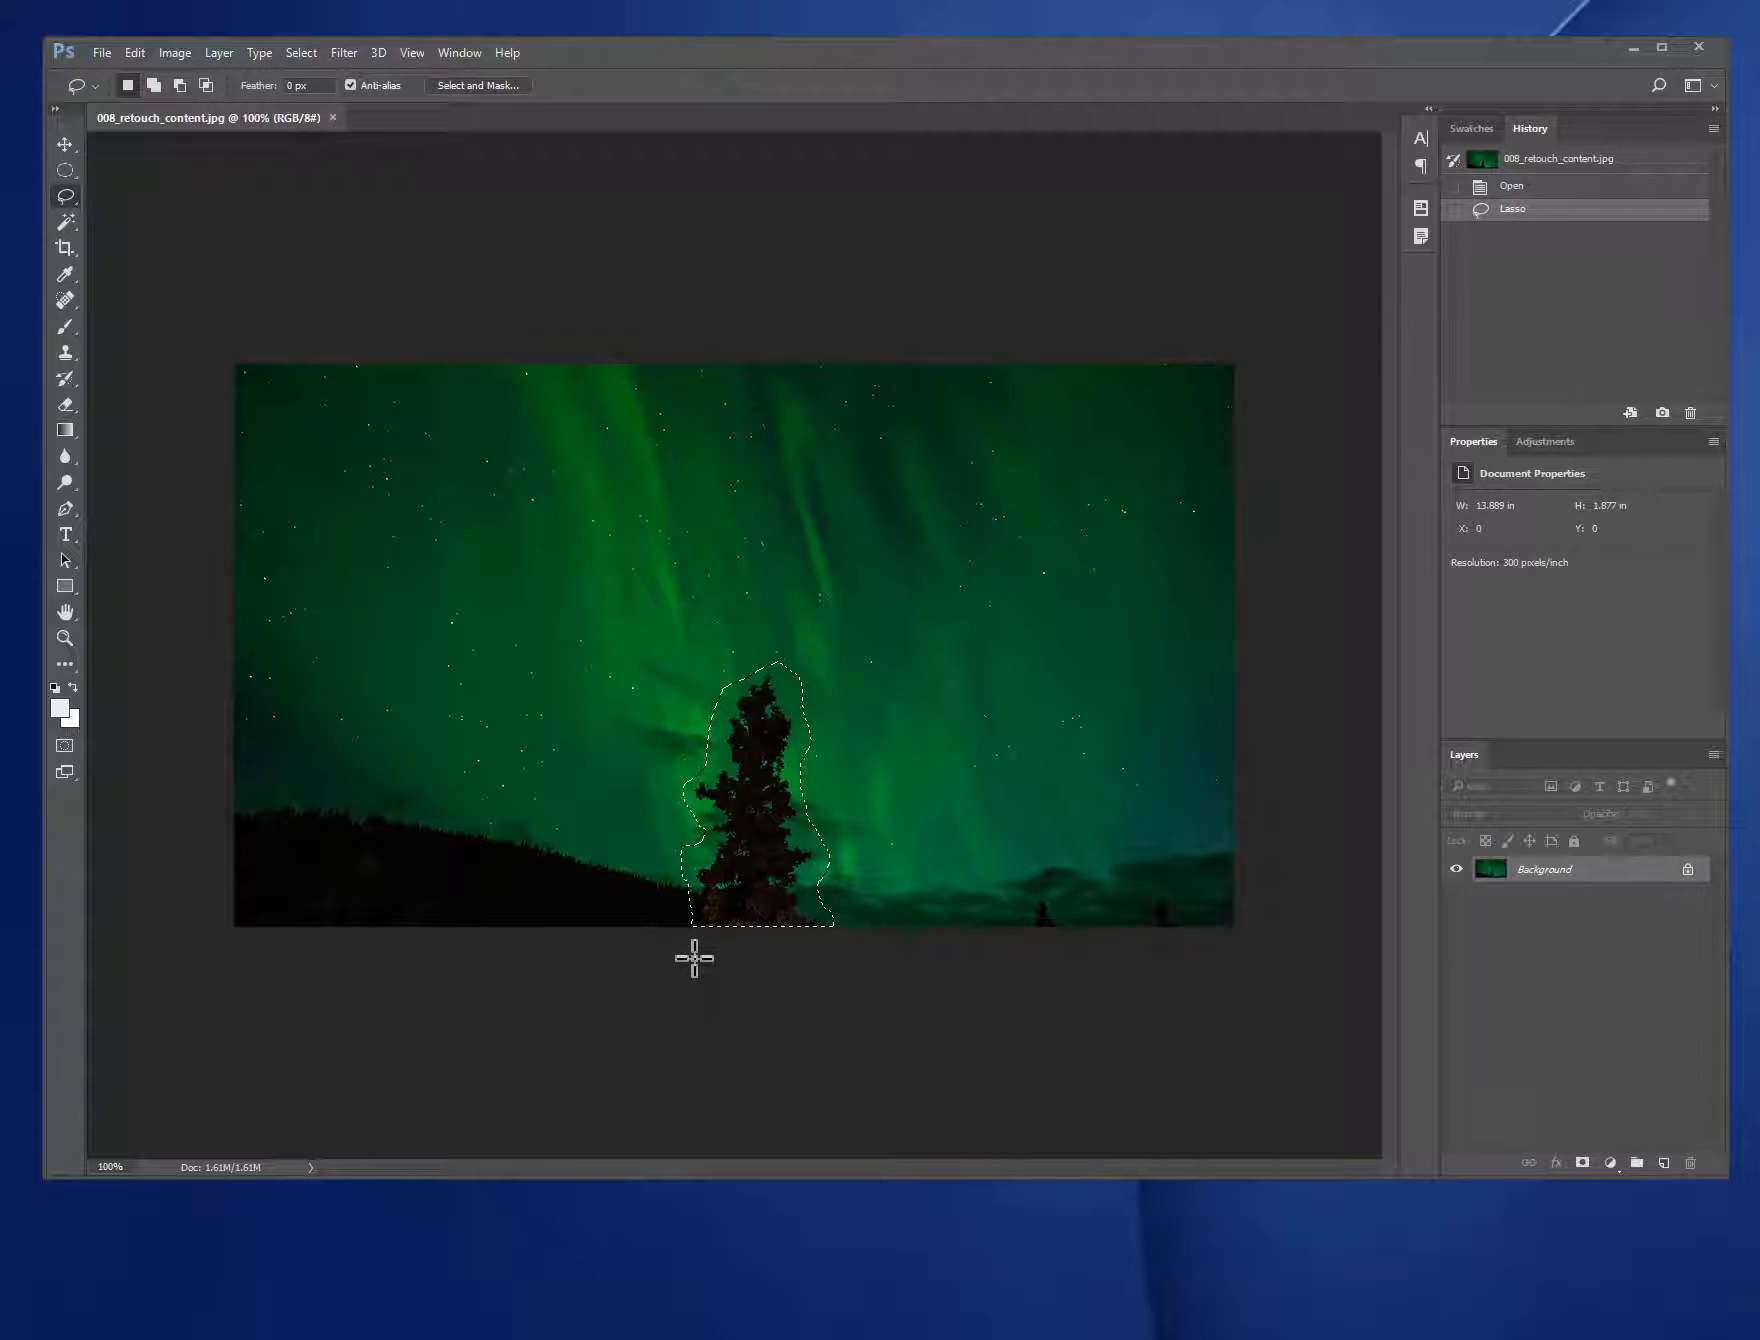
{"action": "key", "text": "shift+BackSpace"}
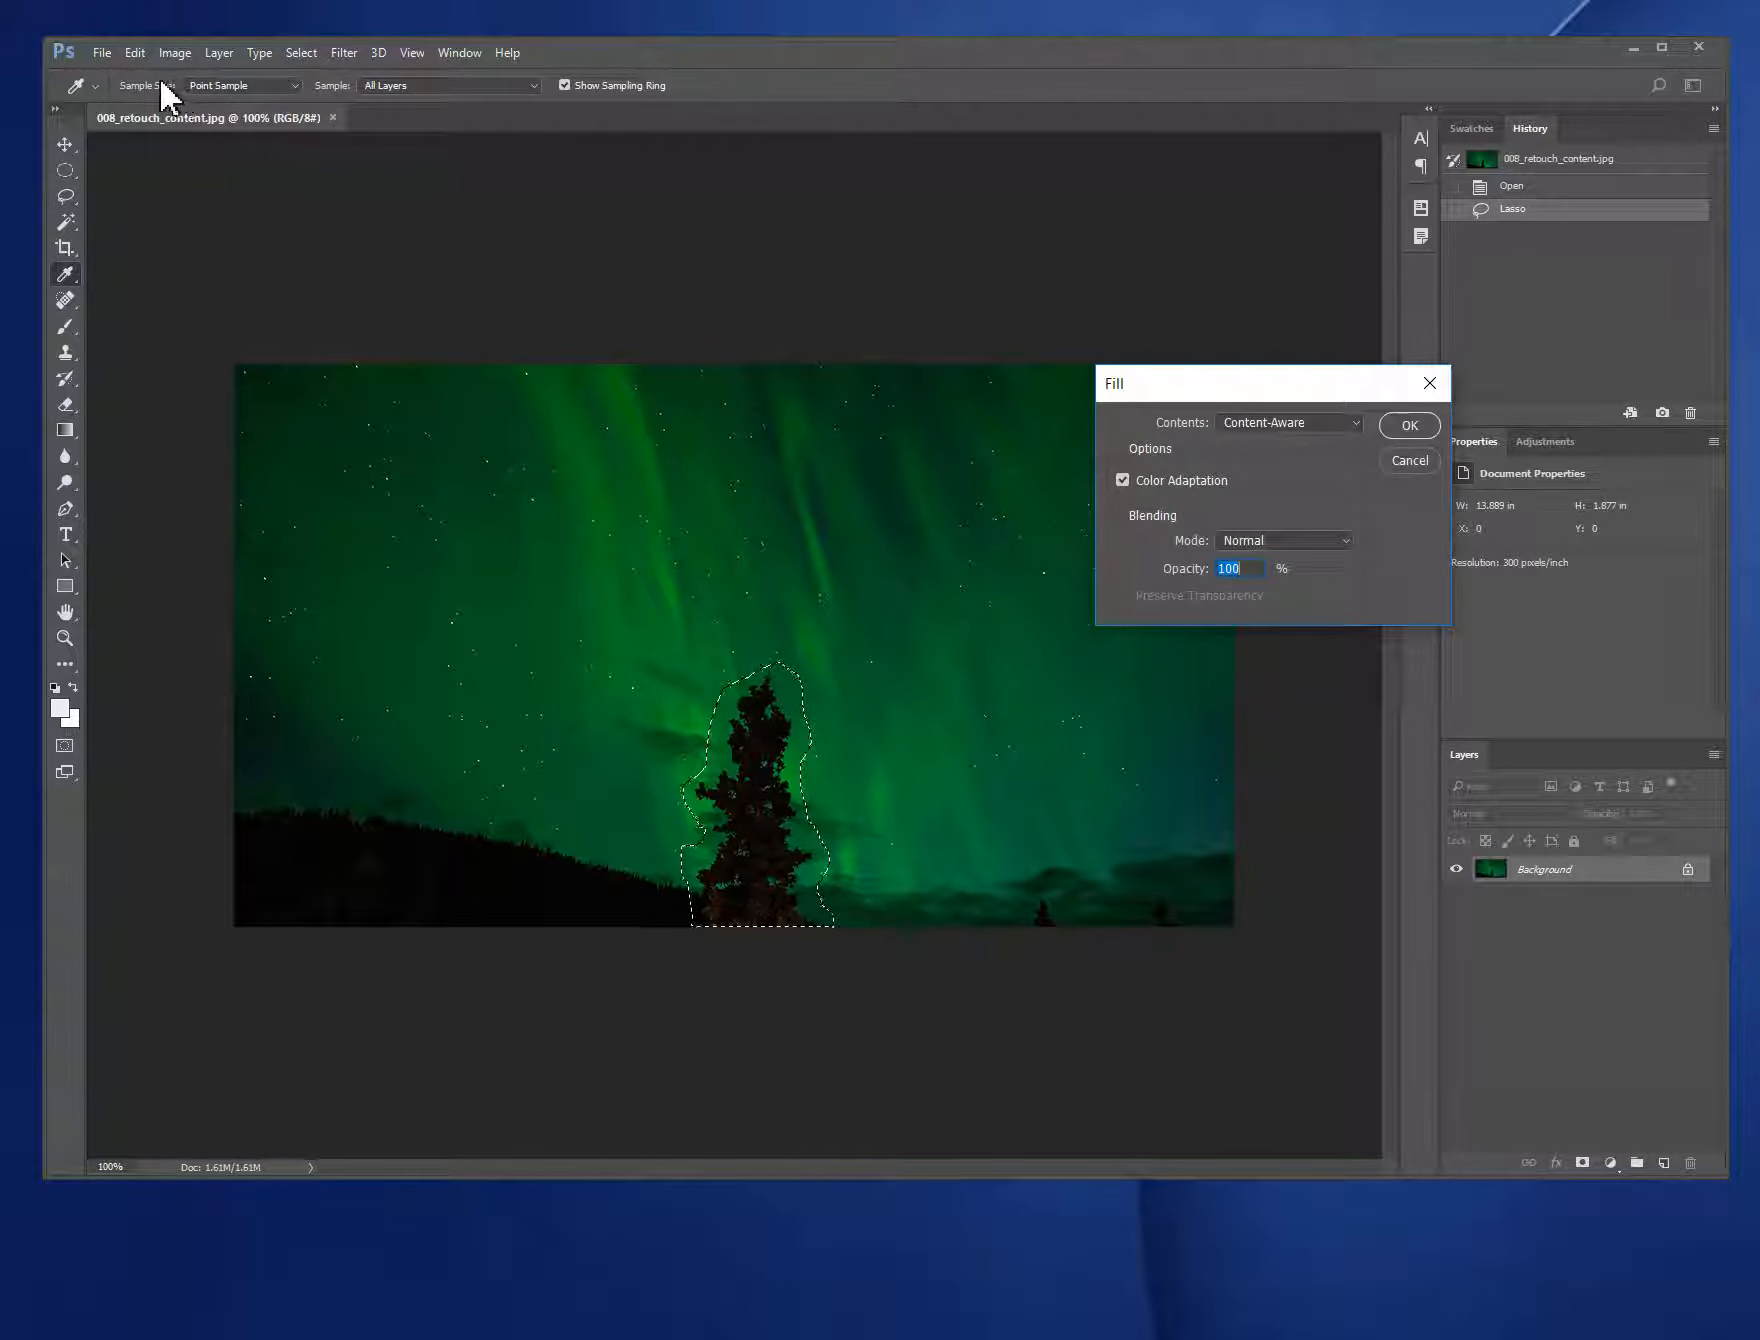
{"action": "left_click", "coordinate": [1415, 423]}
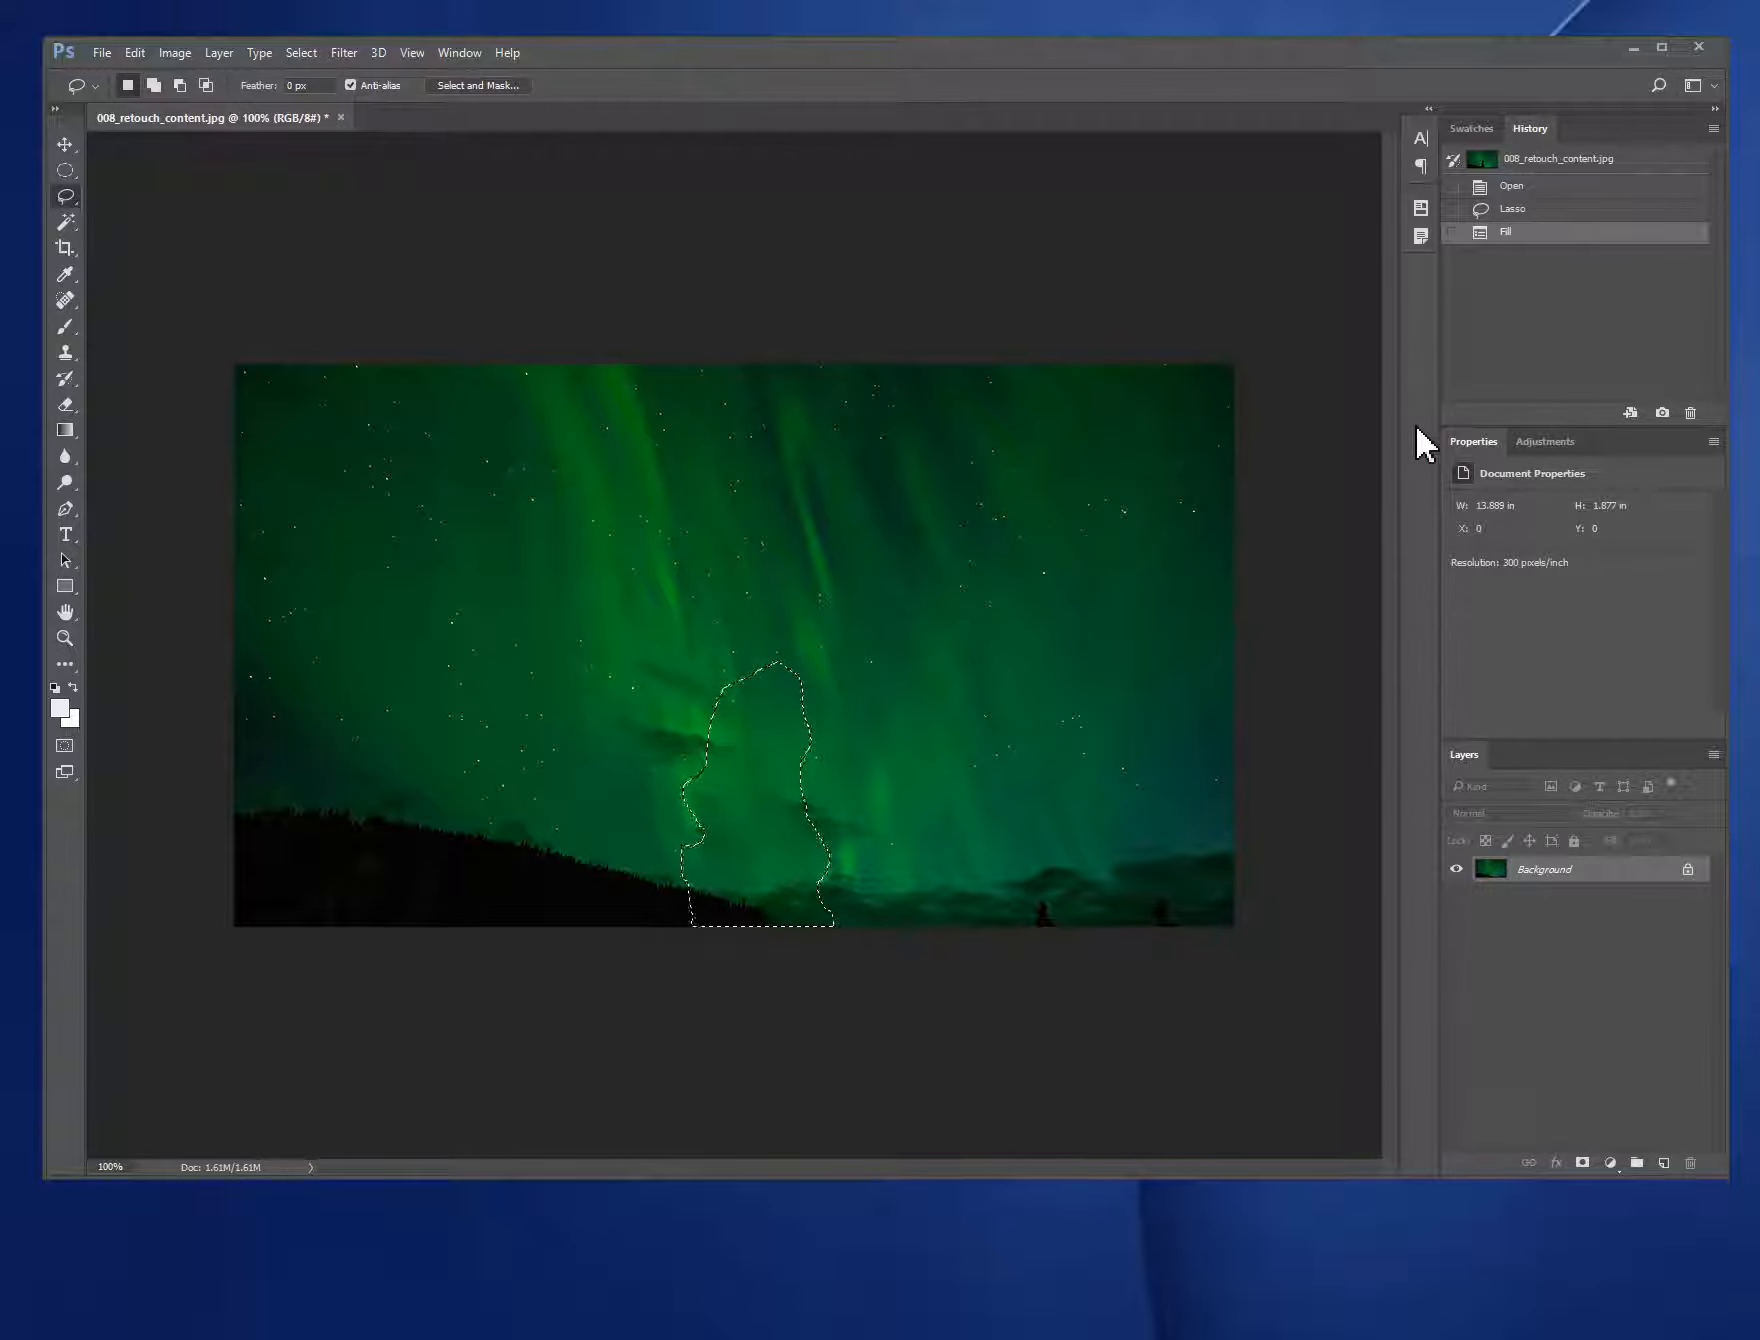
{"action": "key", "text": "ctrl+d"}
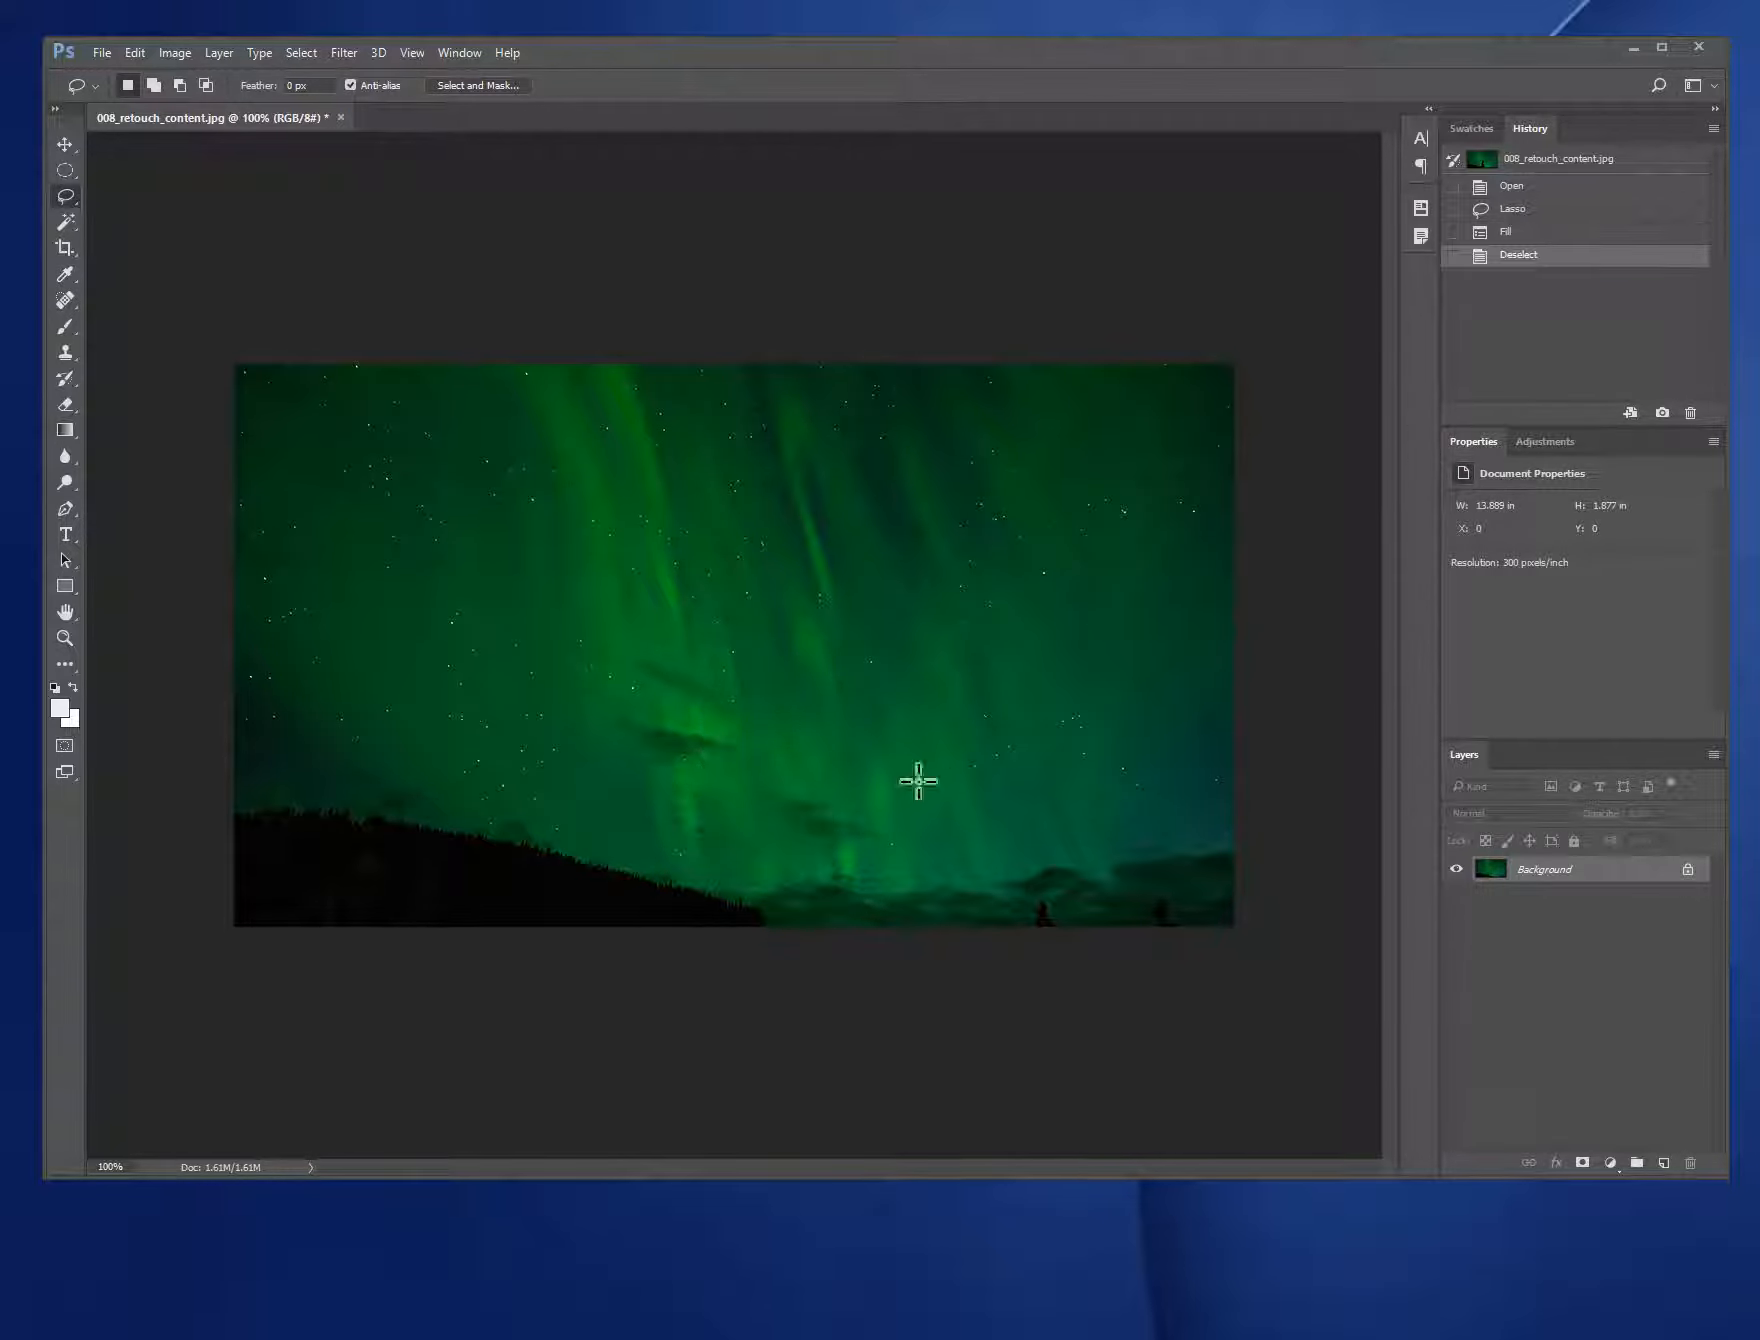
Step: Clean up the end of the dark hillside where the tree stood, extending its tree line to the photo's lower edge with the Clone Stamp tool
{"action": "left_click", "coordinate": [809, 798], "text": "ctrl"}
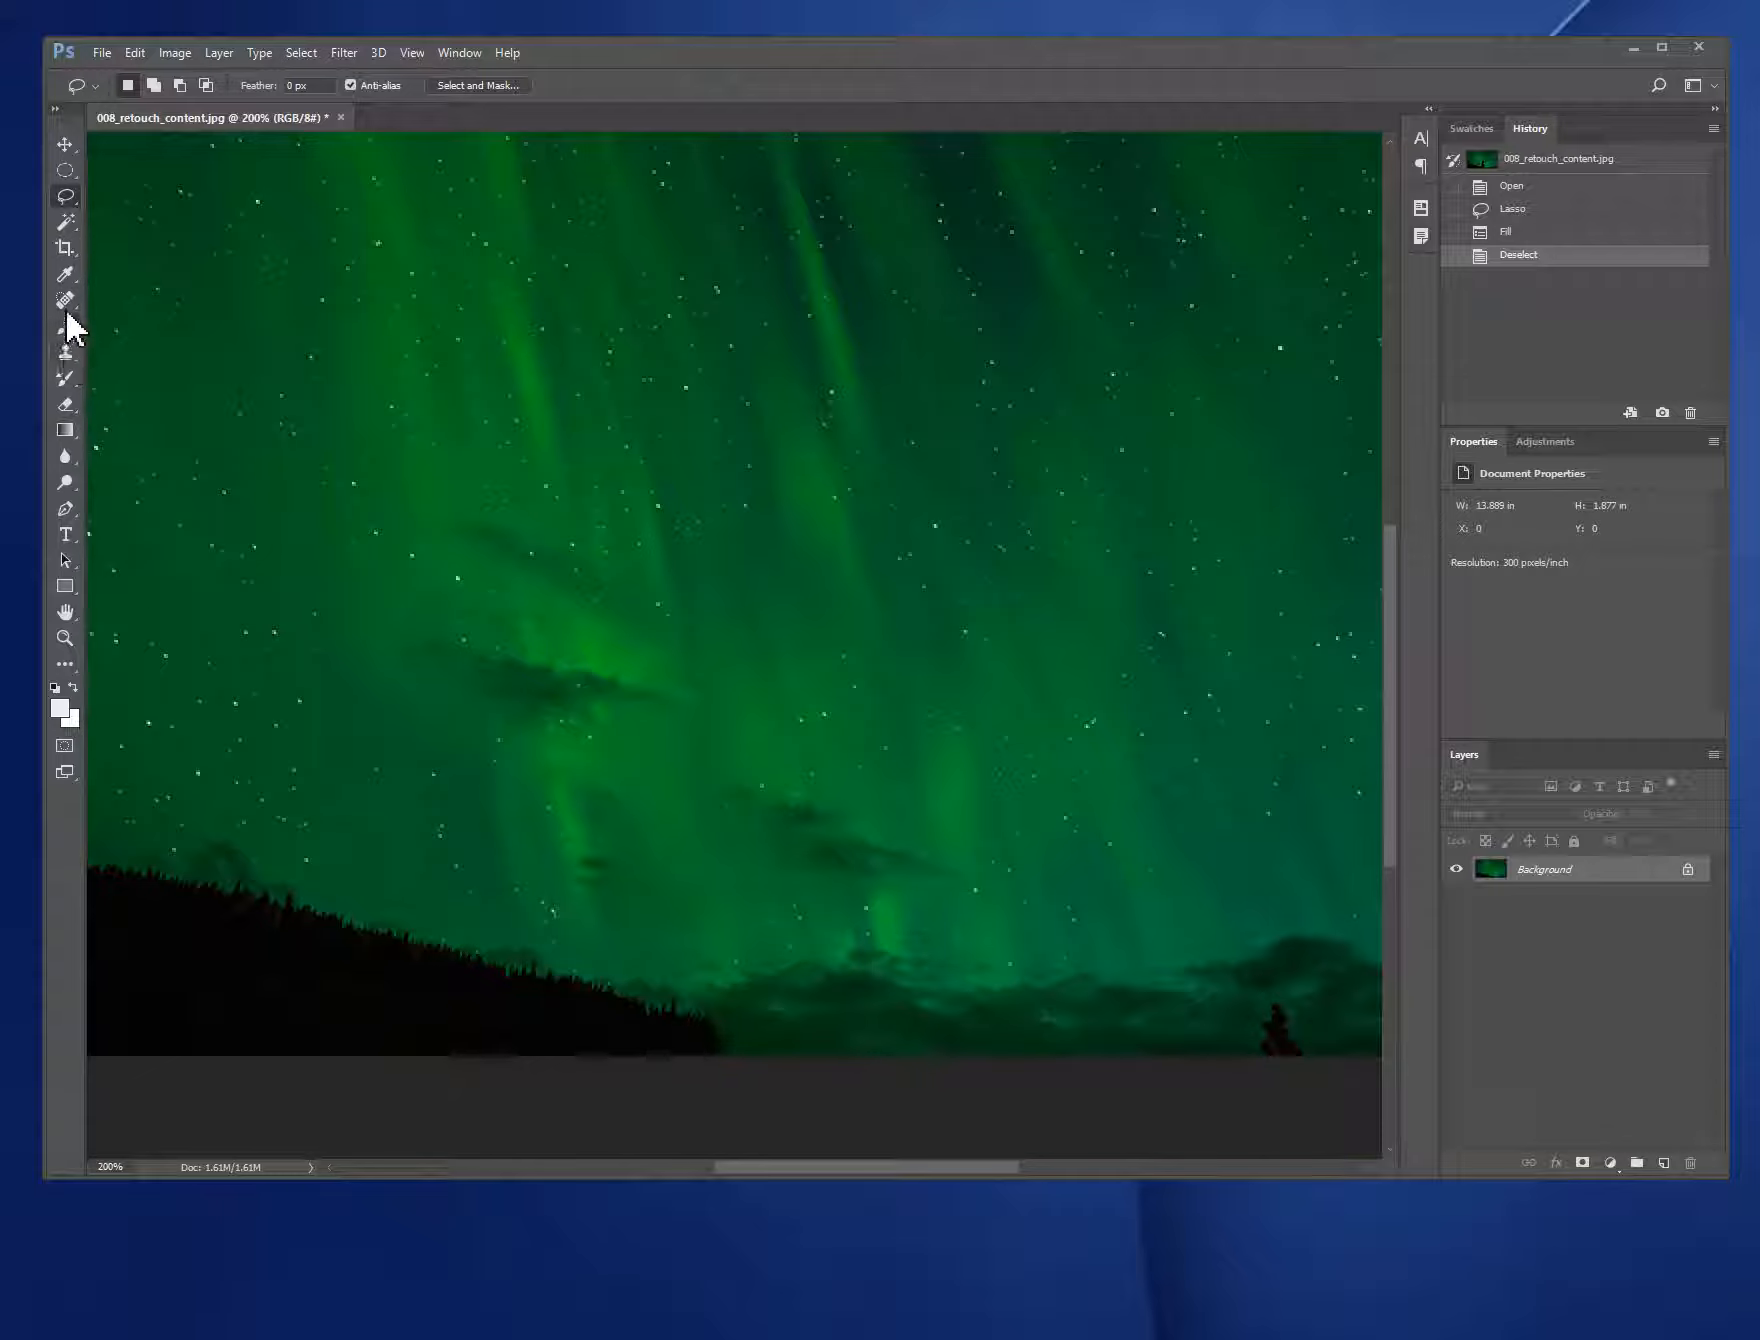
{"action": "left_click", "coordinate": [66, 351]}
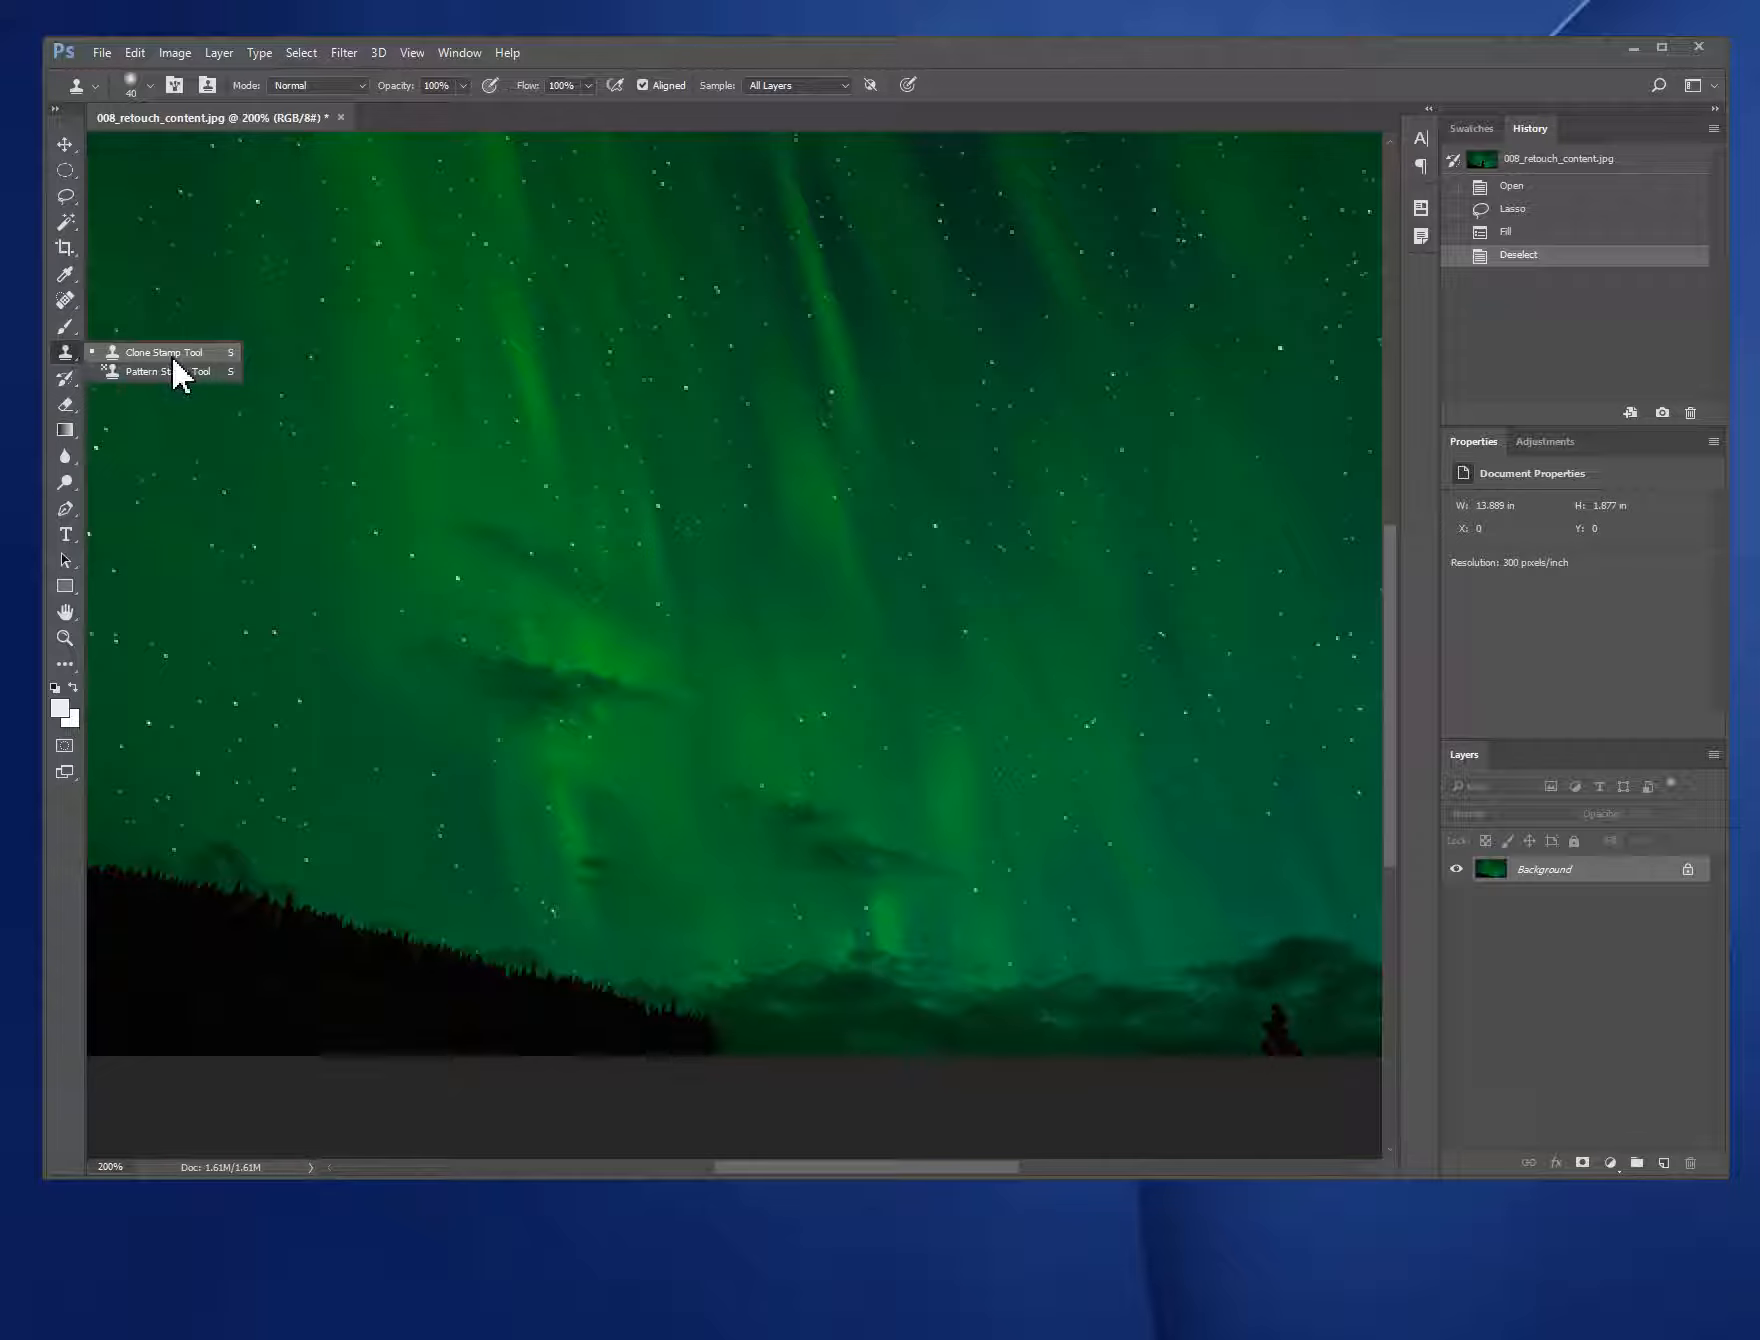
{"action": "left_click", "coordinate": [165, 354]}
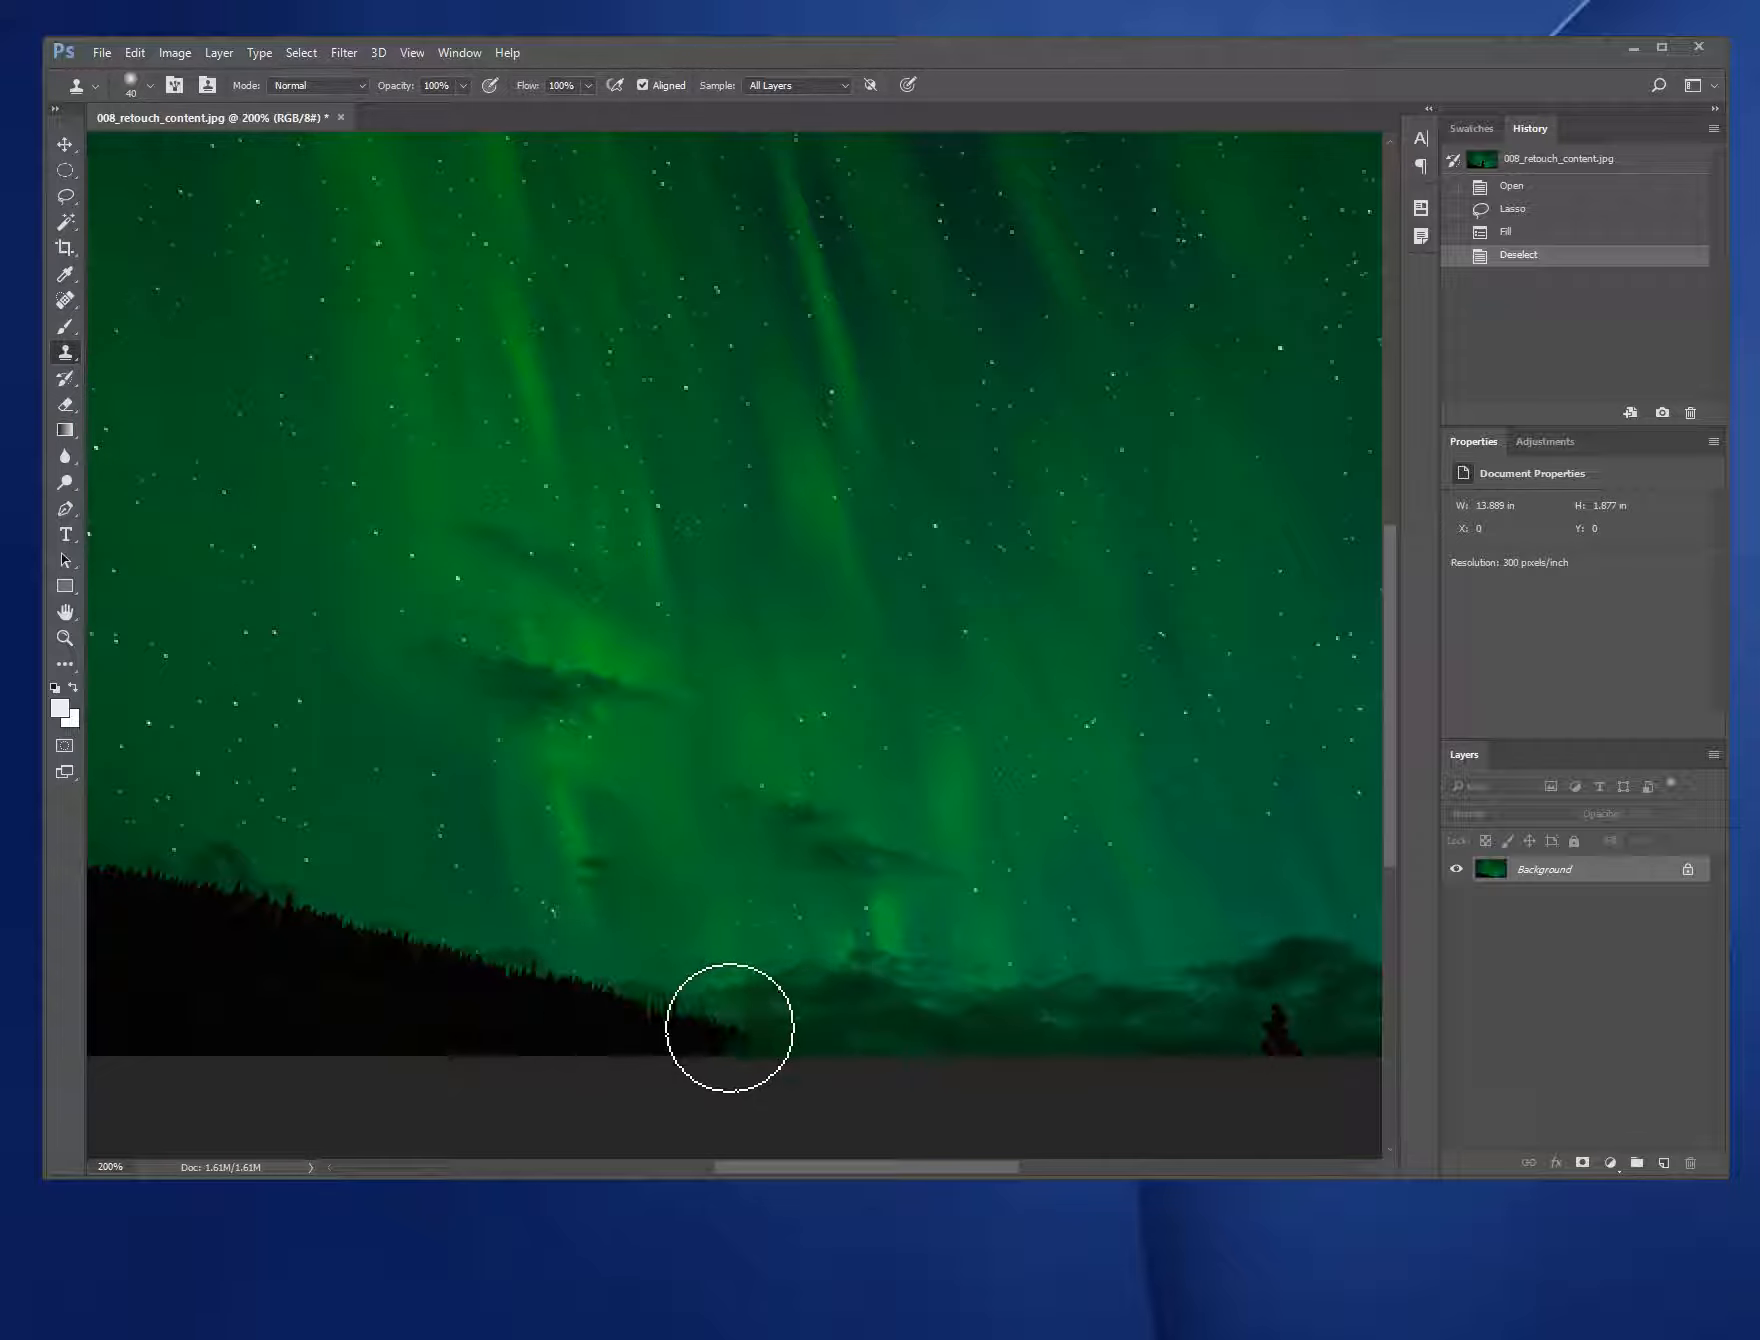
{"action": "left_click_drag", "start_coordinate": [721, 1026], "coordinate": [778, 1049]}
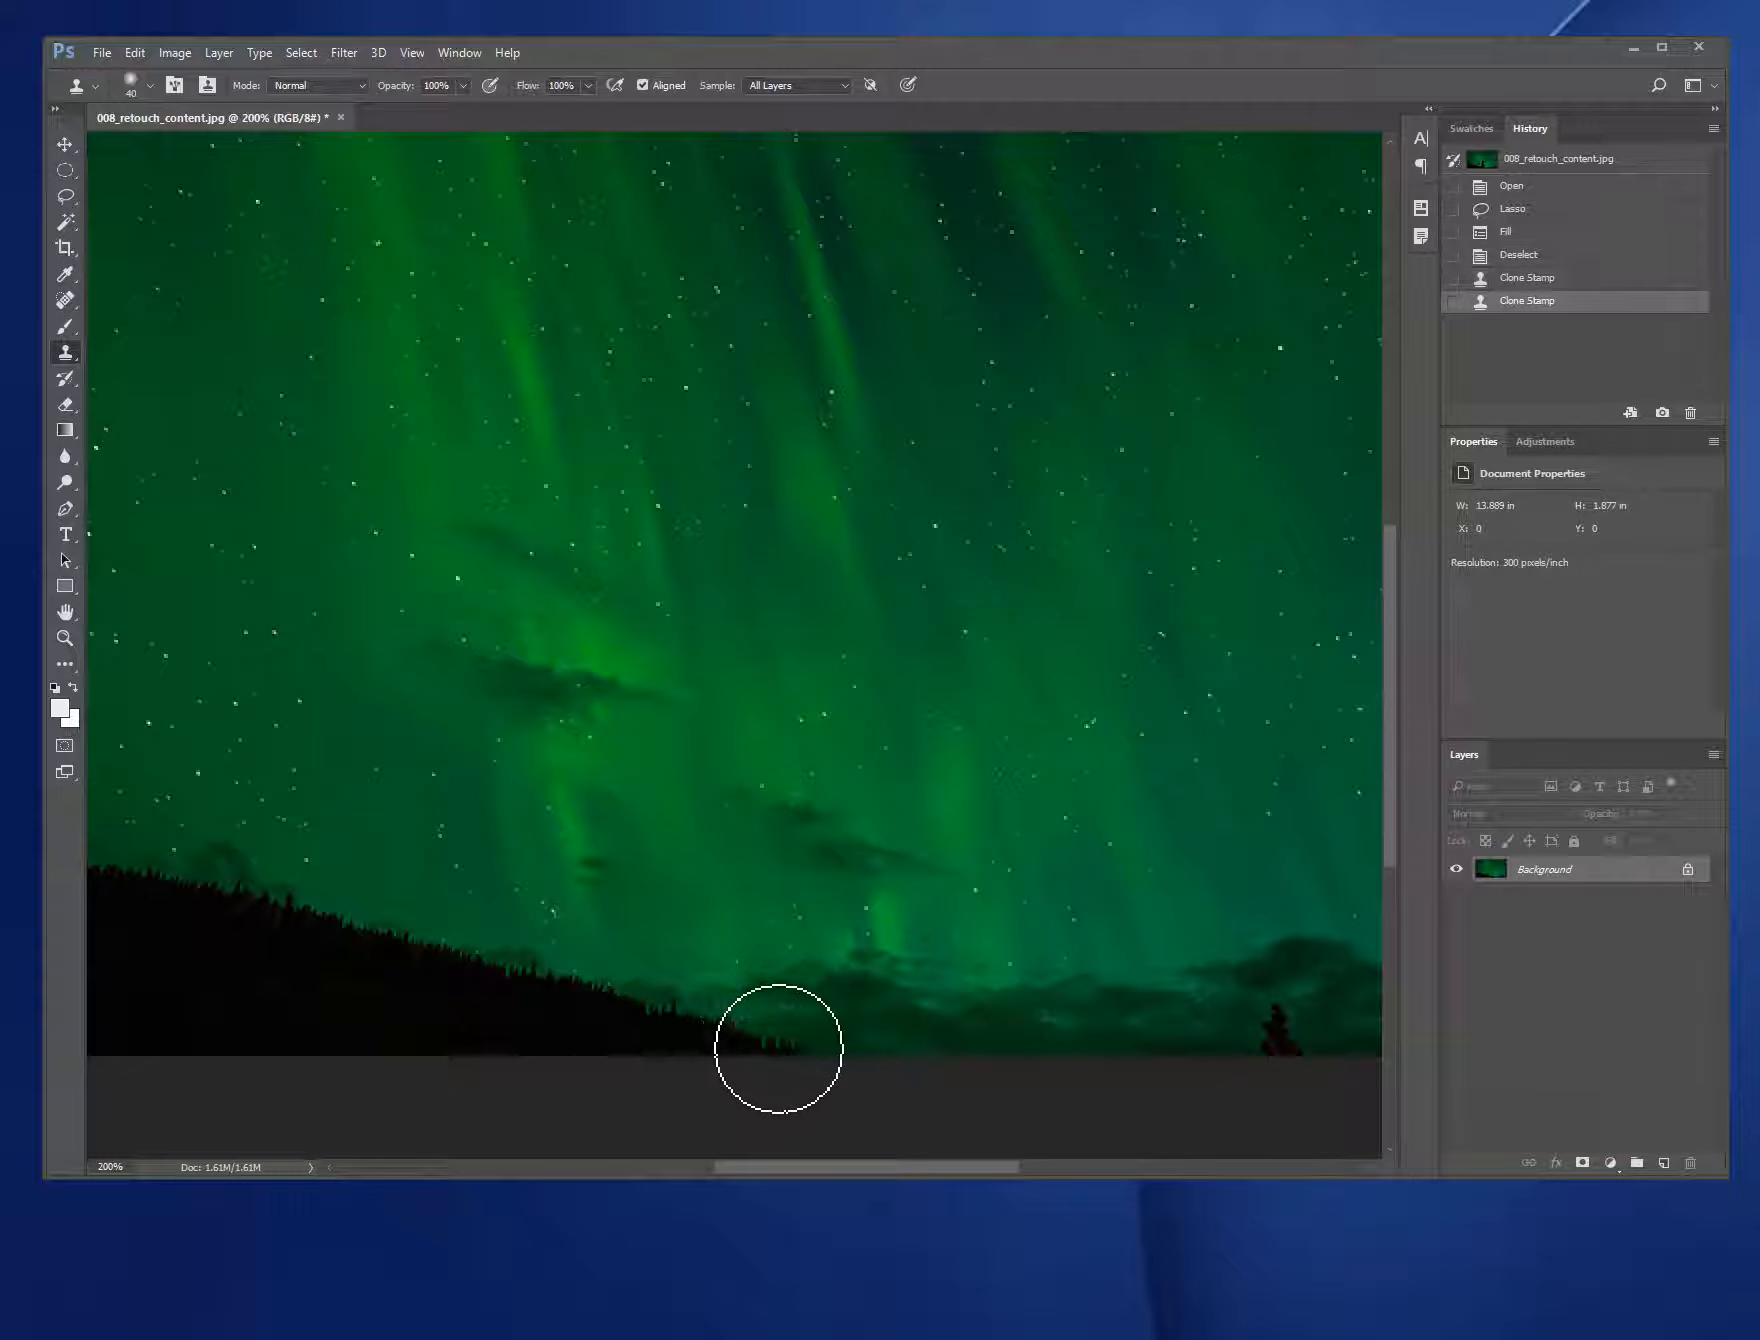
{"action": "left_click", "coordinate": [791, 1049]}
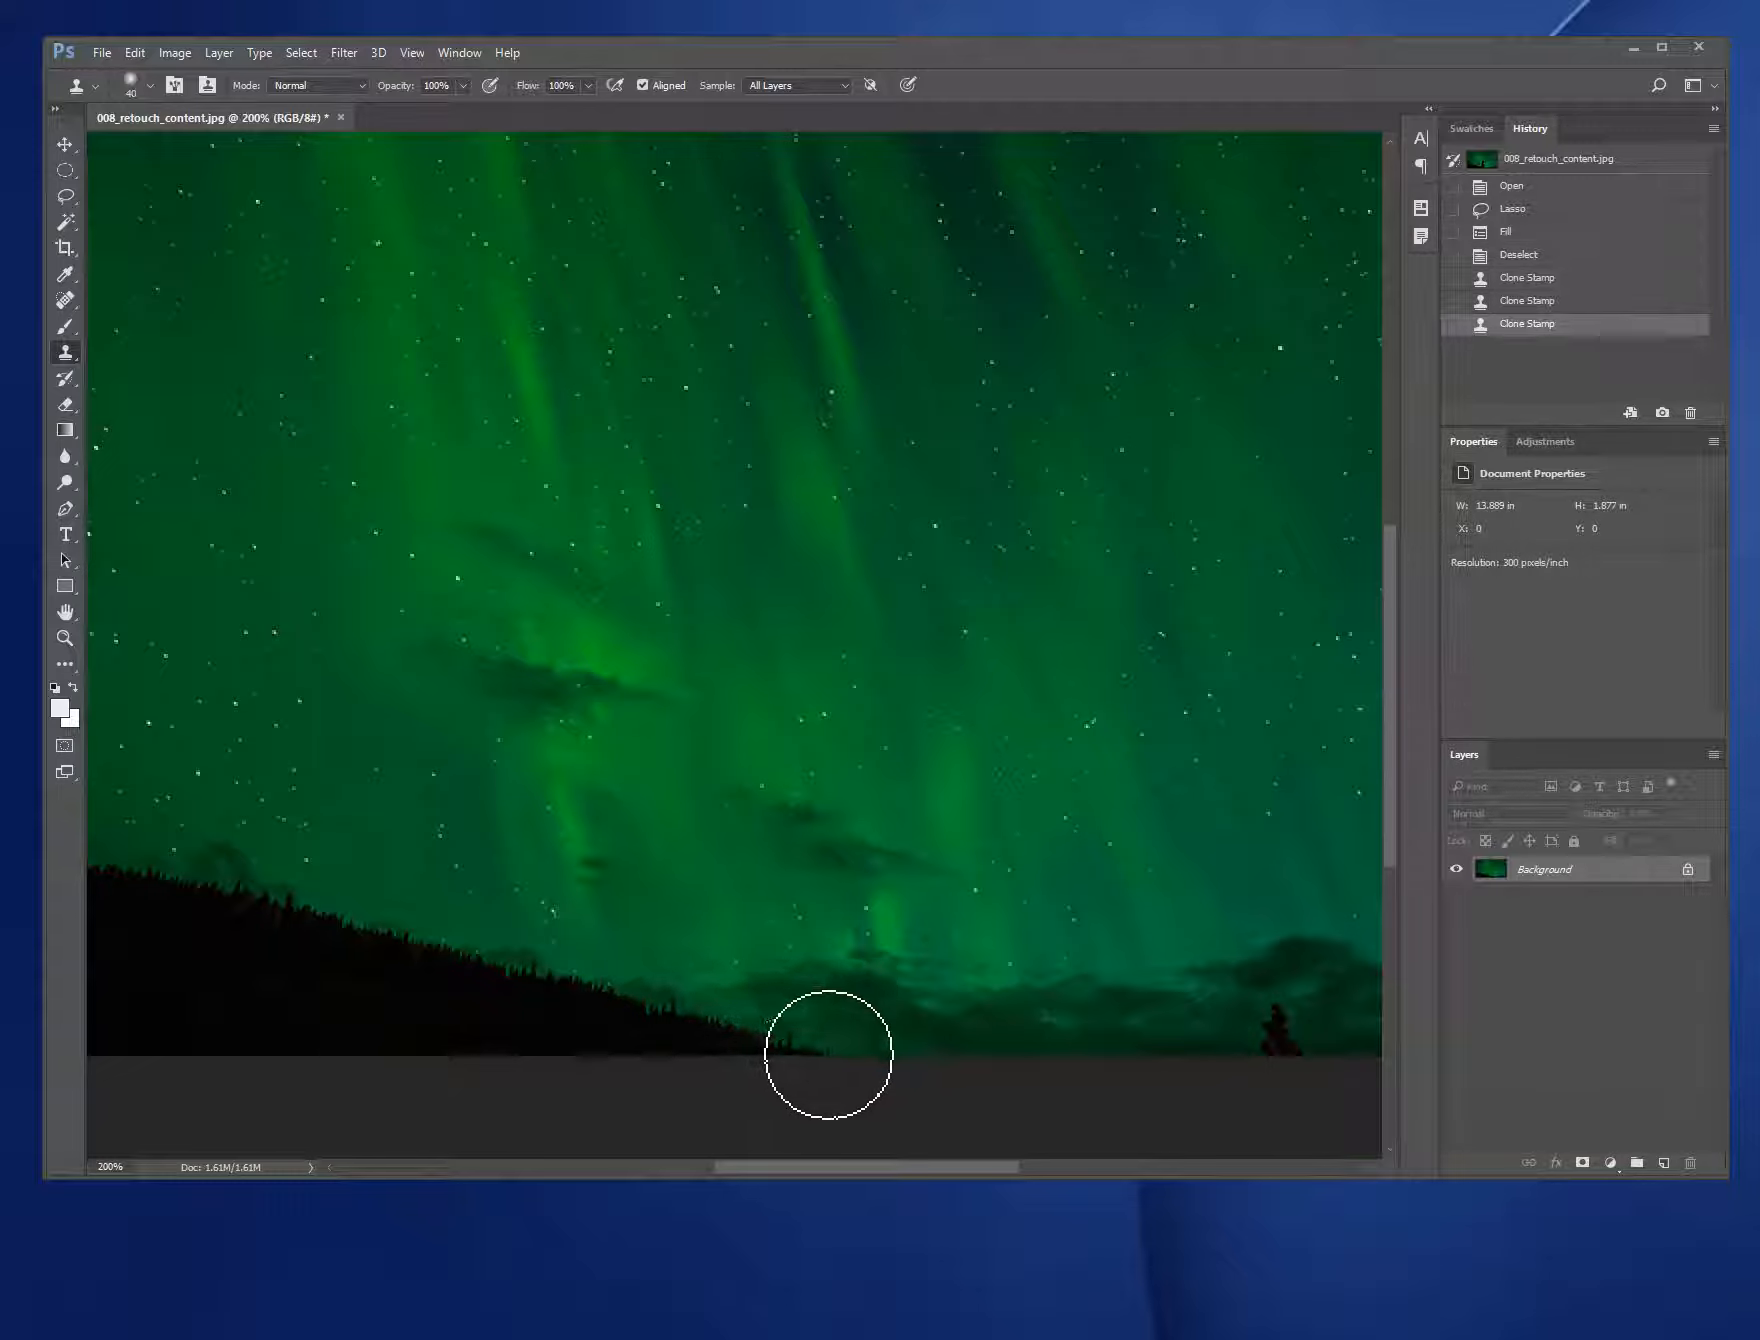
{"action": "left_click", "coordinate": [831, 1052]}
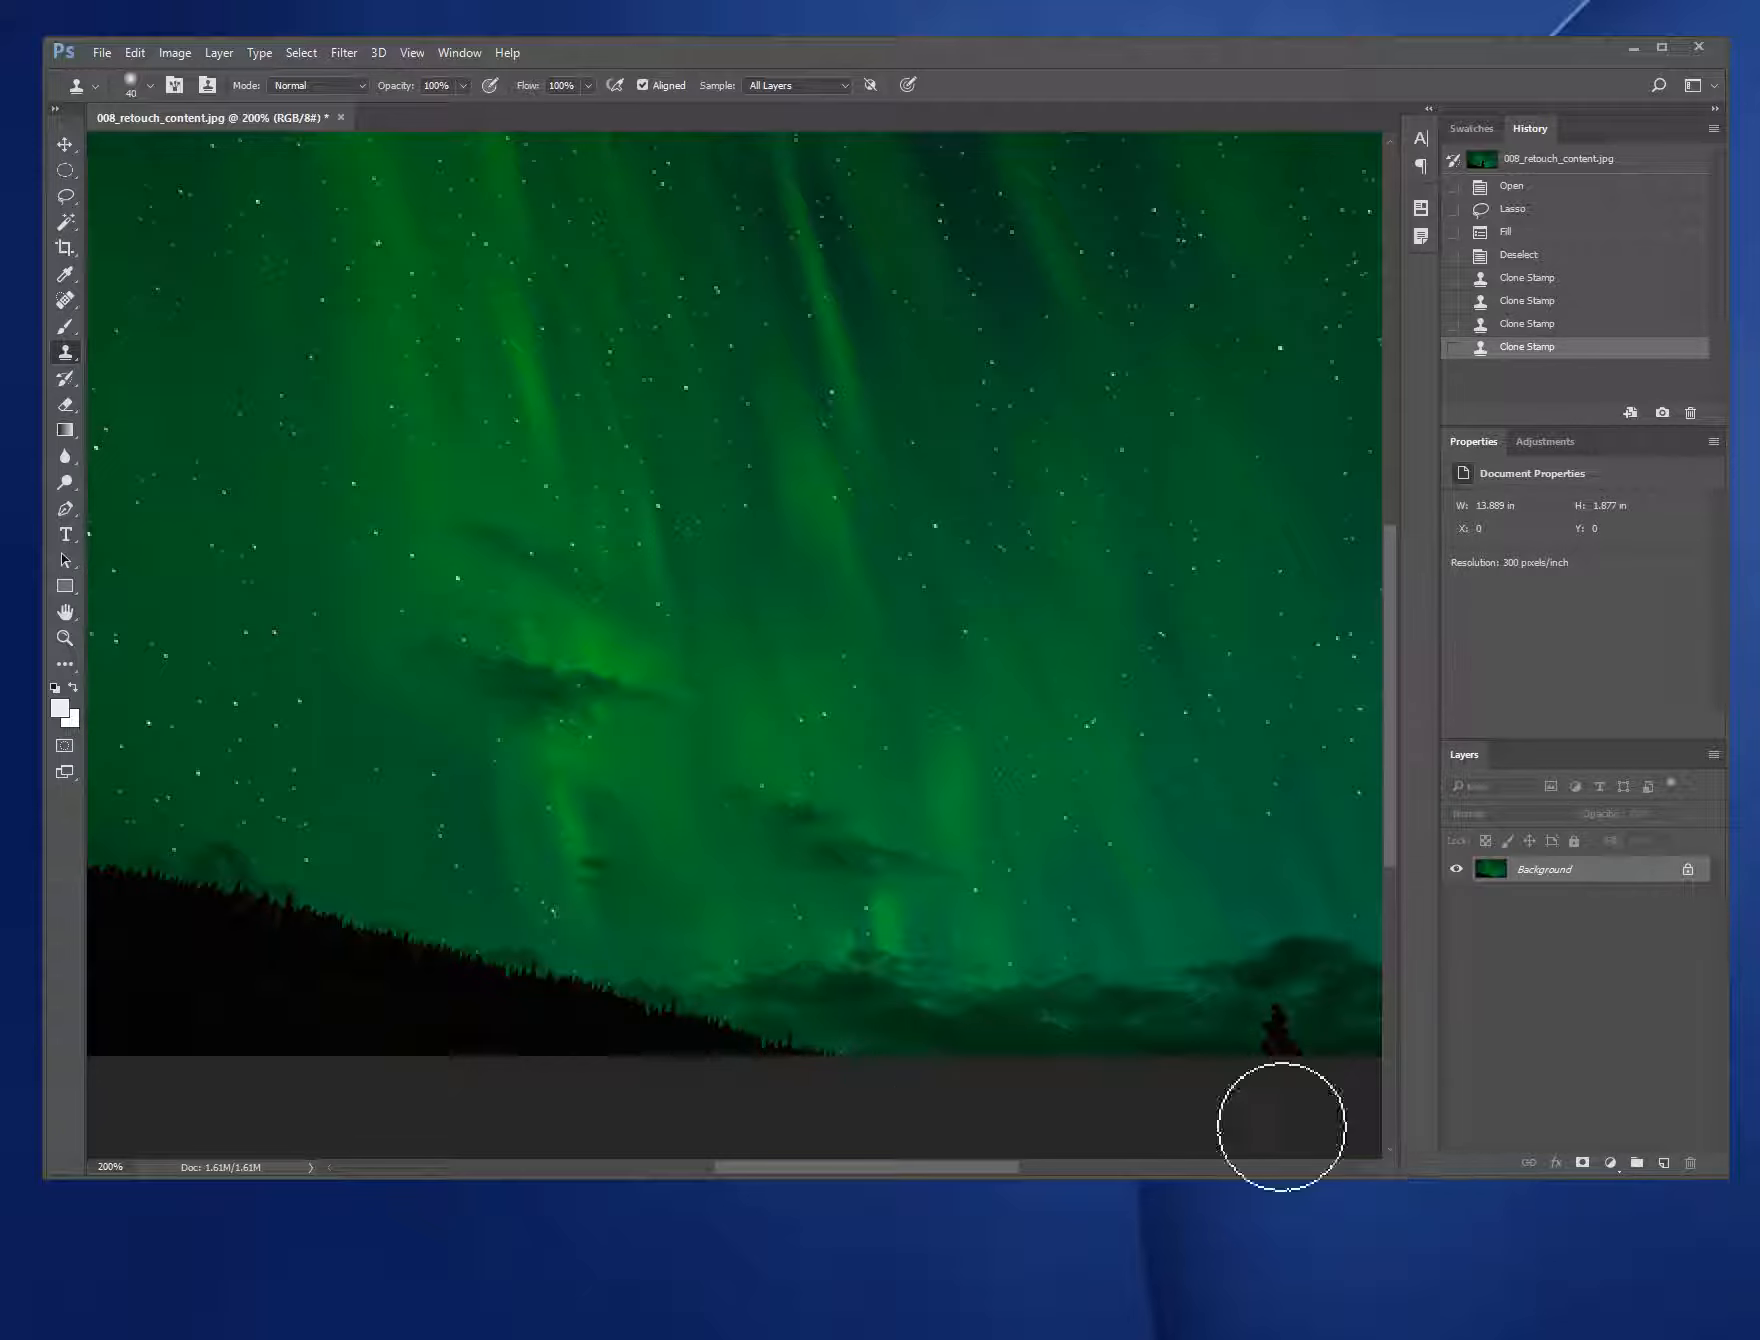
Step: Add a Hue/Saturation adjustment layer above the background and set its hue to +139 to turn the sky purple
{"action": "left_click", "coordinate": [841, 773], "text": "alt"}
{"action": "left_click", "coordinate": [841, 773], "text": "alt"}
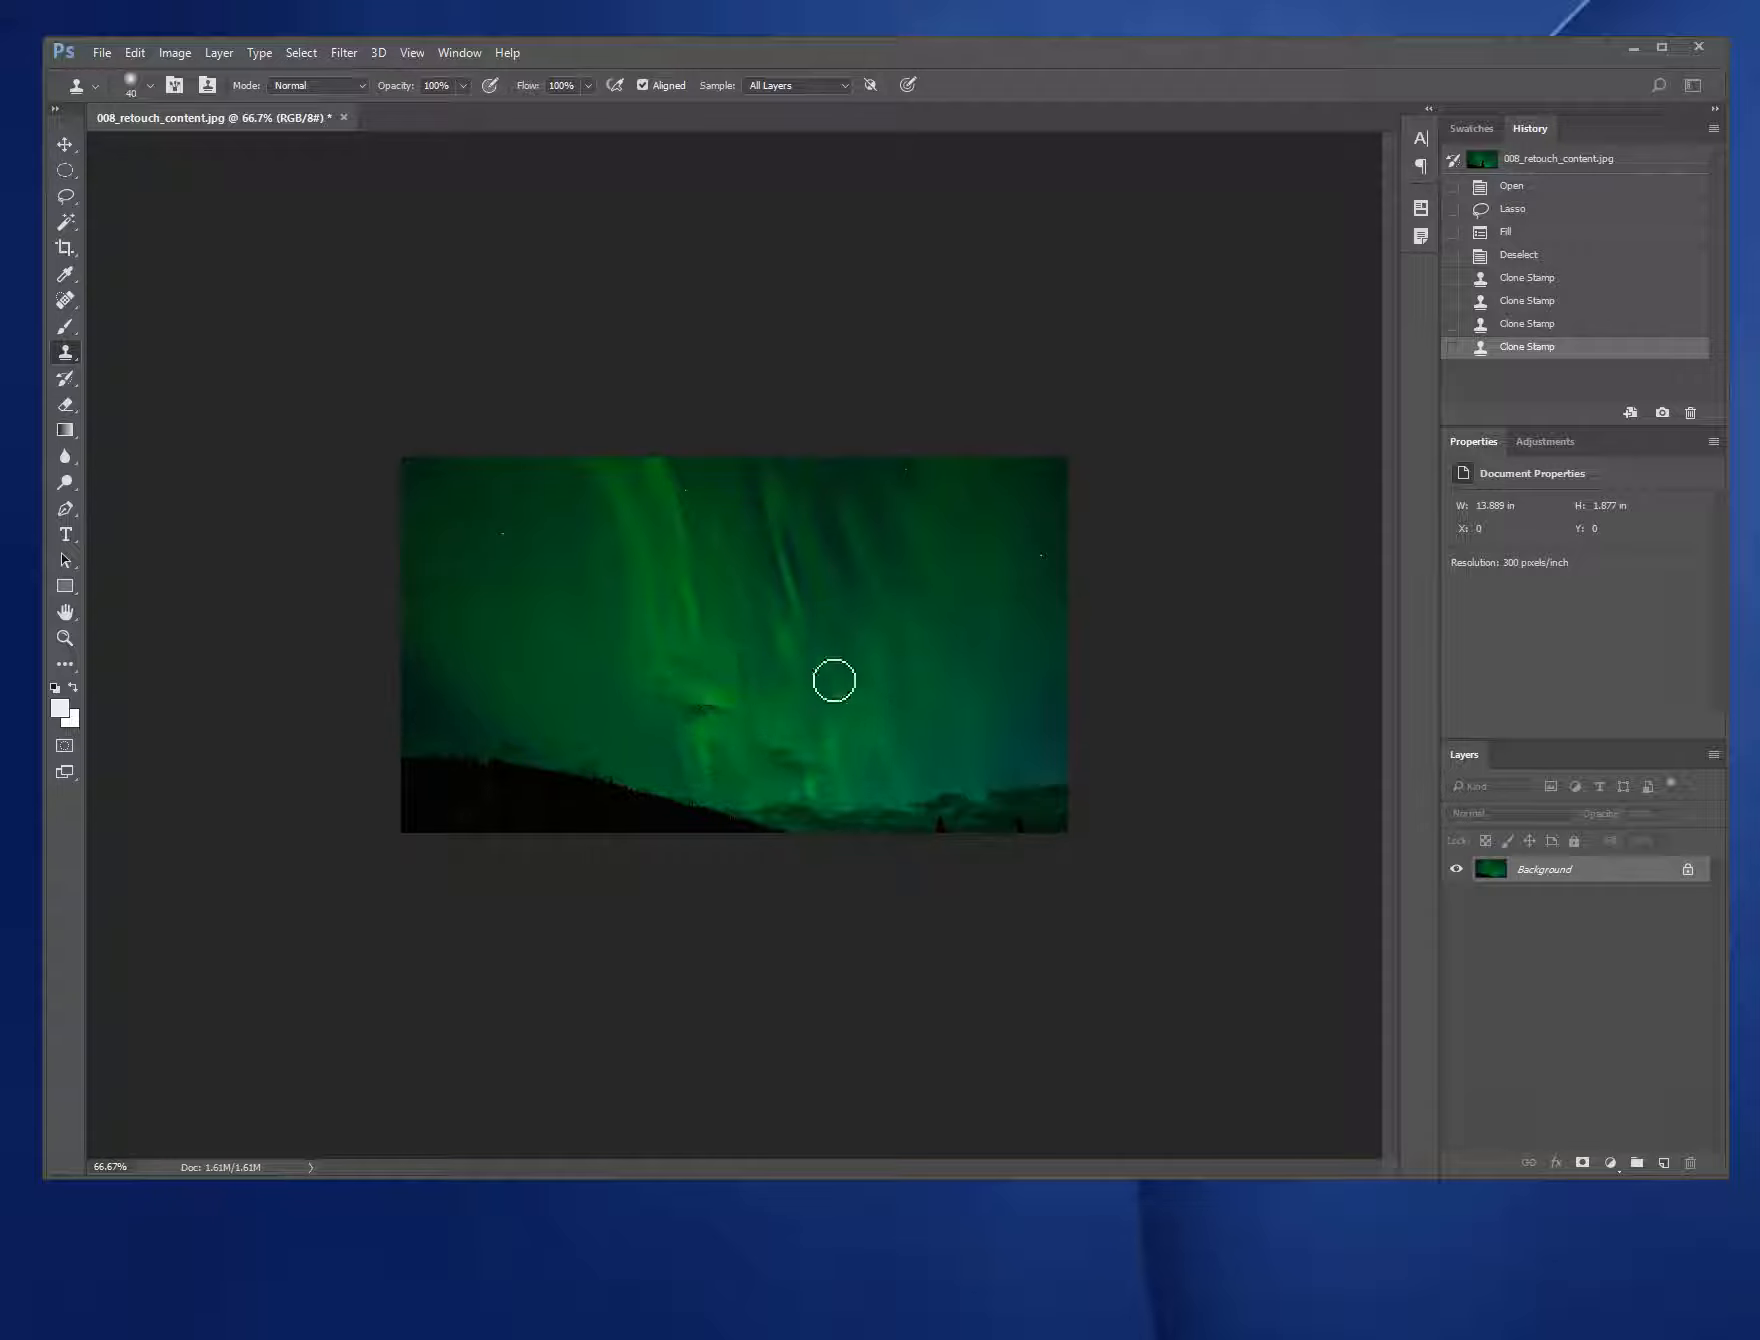
{"action": "left_click", "coordinate": [1612, 1164]}
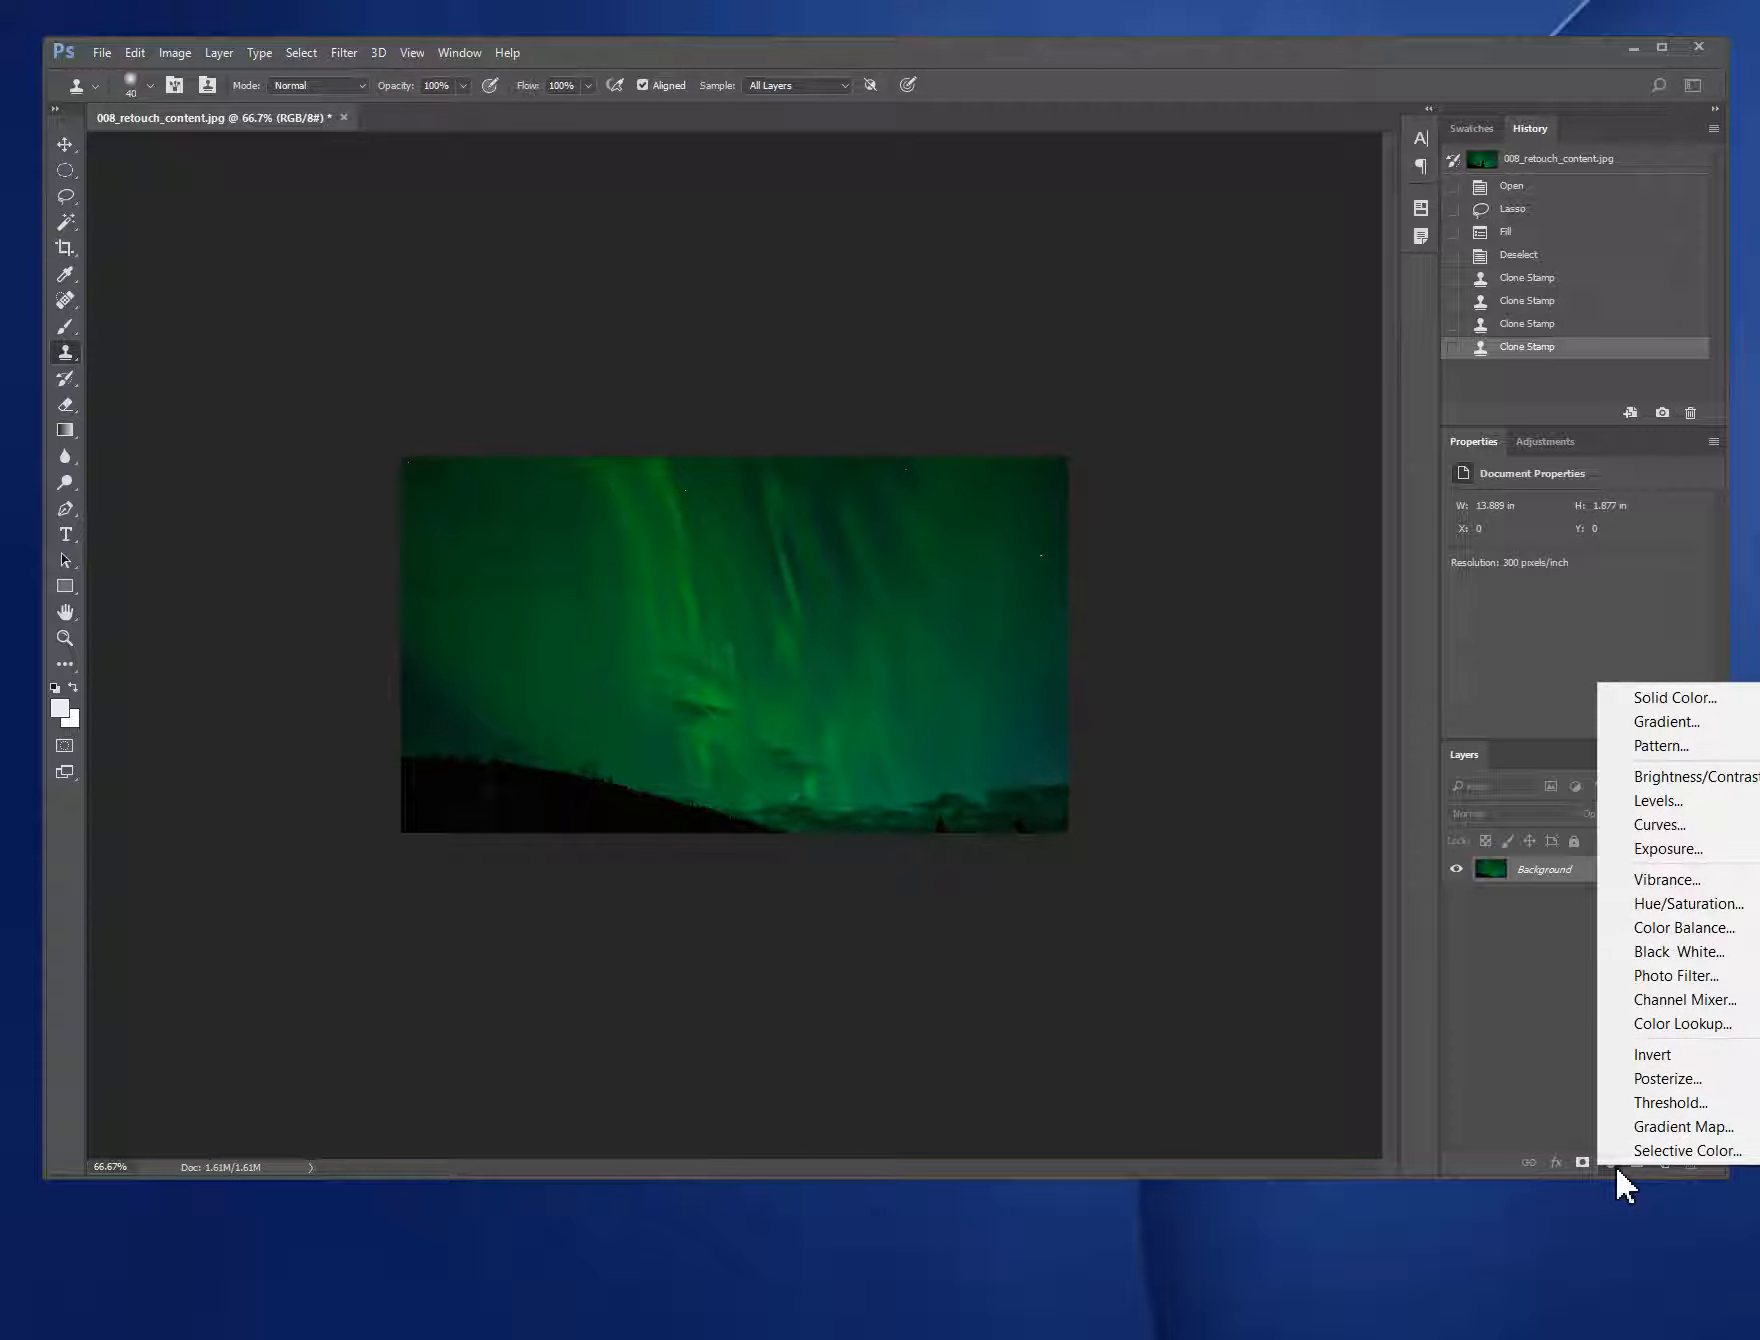
{"action": "left_click", "coordinate": [1708, 910]}
{"action": "left_click_drag", "start_coordinate": [1577, 580], "coordinate": [1684, 620]}
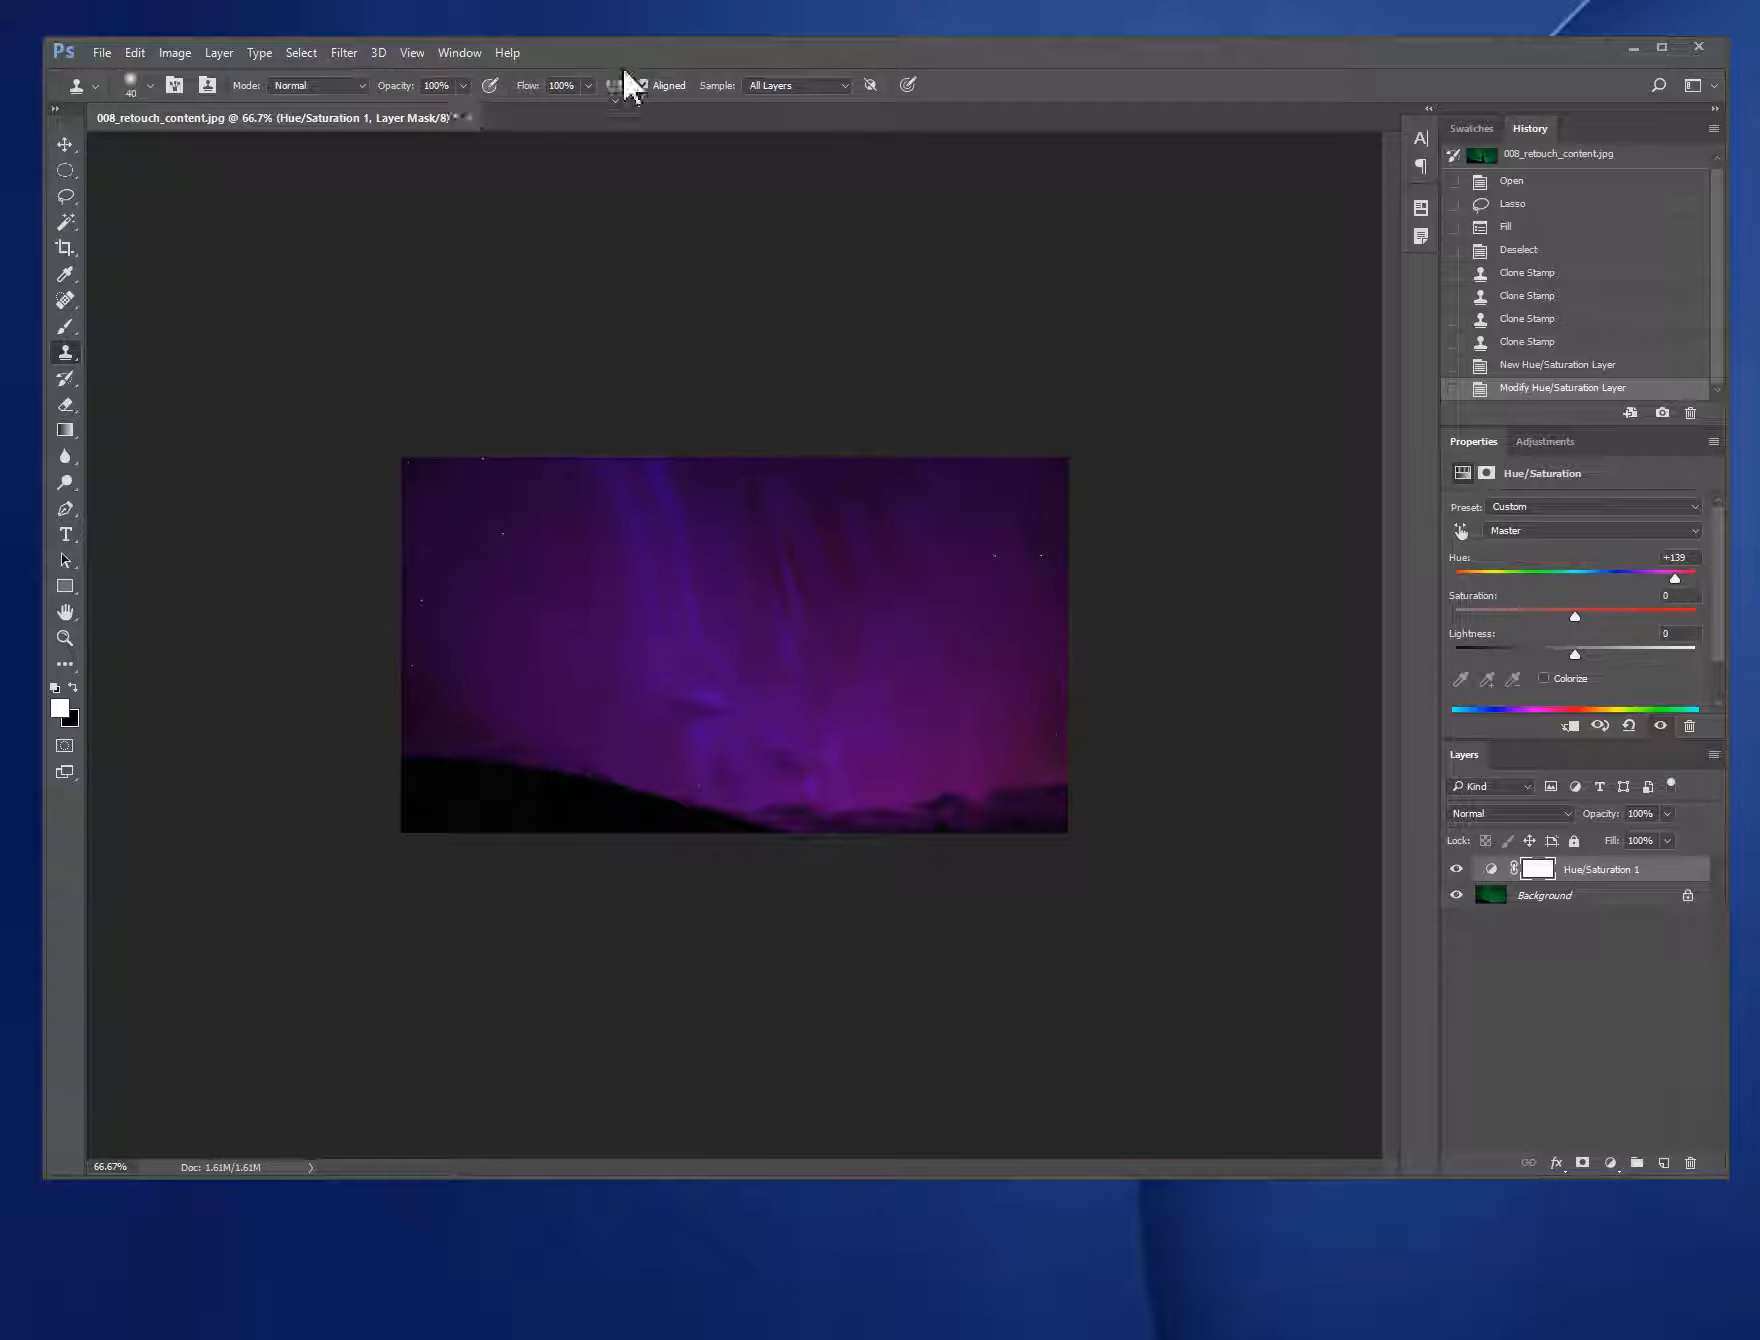
Step: Begin saving the image under a new file with the format set to JPEG
{"action": "left_click", "coordinate": [102, 52]}
{"action": "left_click", "coordinate": [172, 332]}
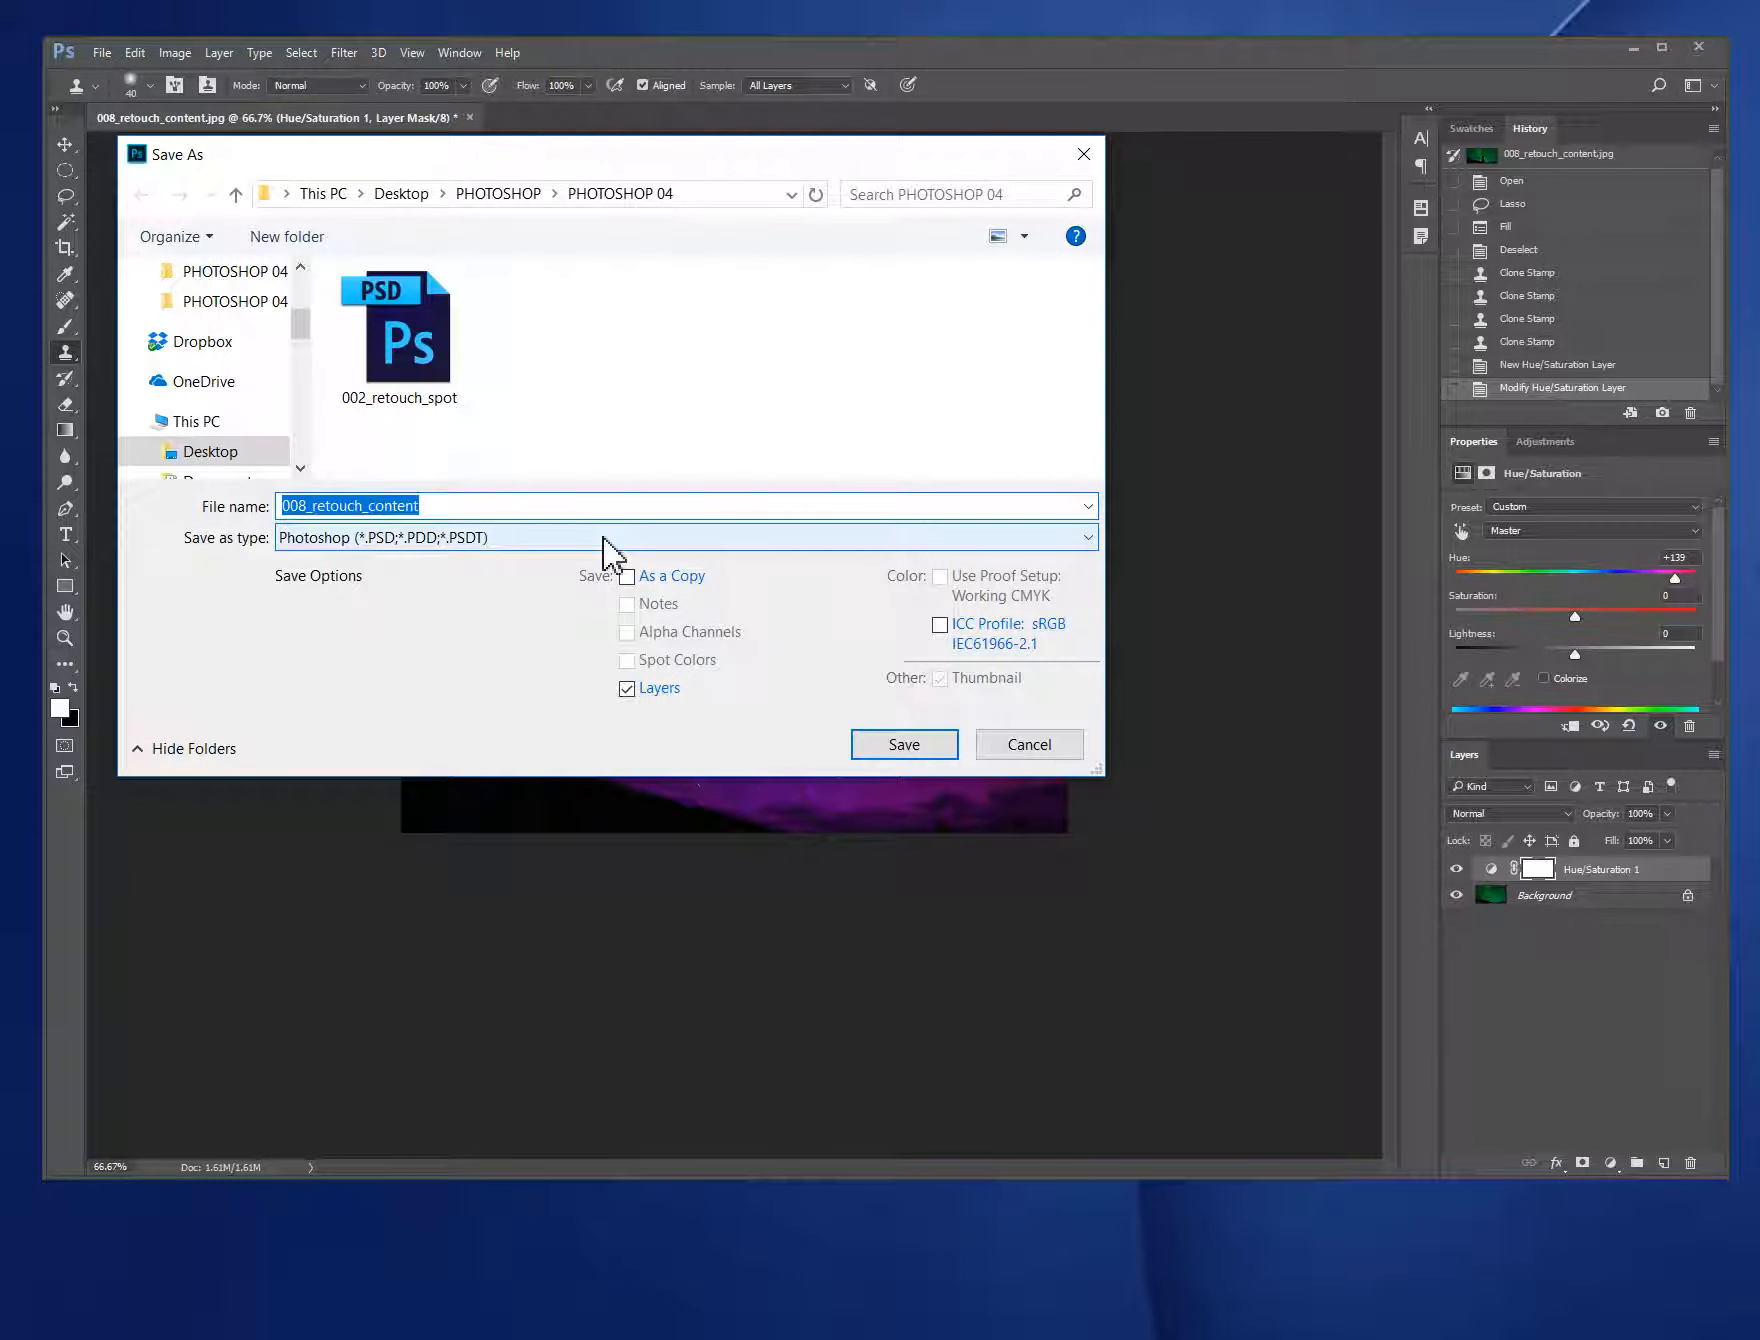
{"action": "left_click", "coordinate": [604, 540]}
{"action": "left_click", "coordinate": [558, 752]}
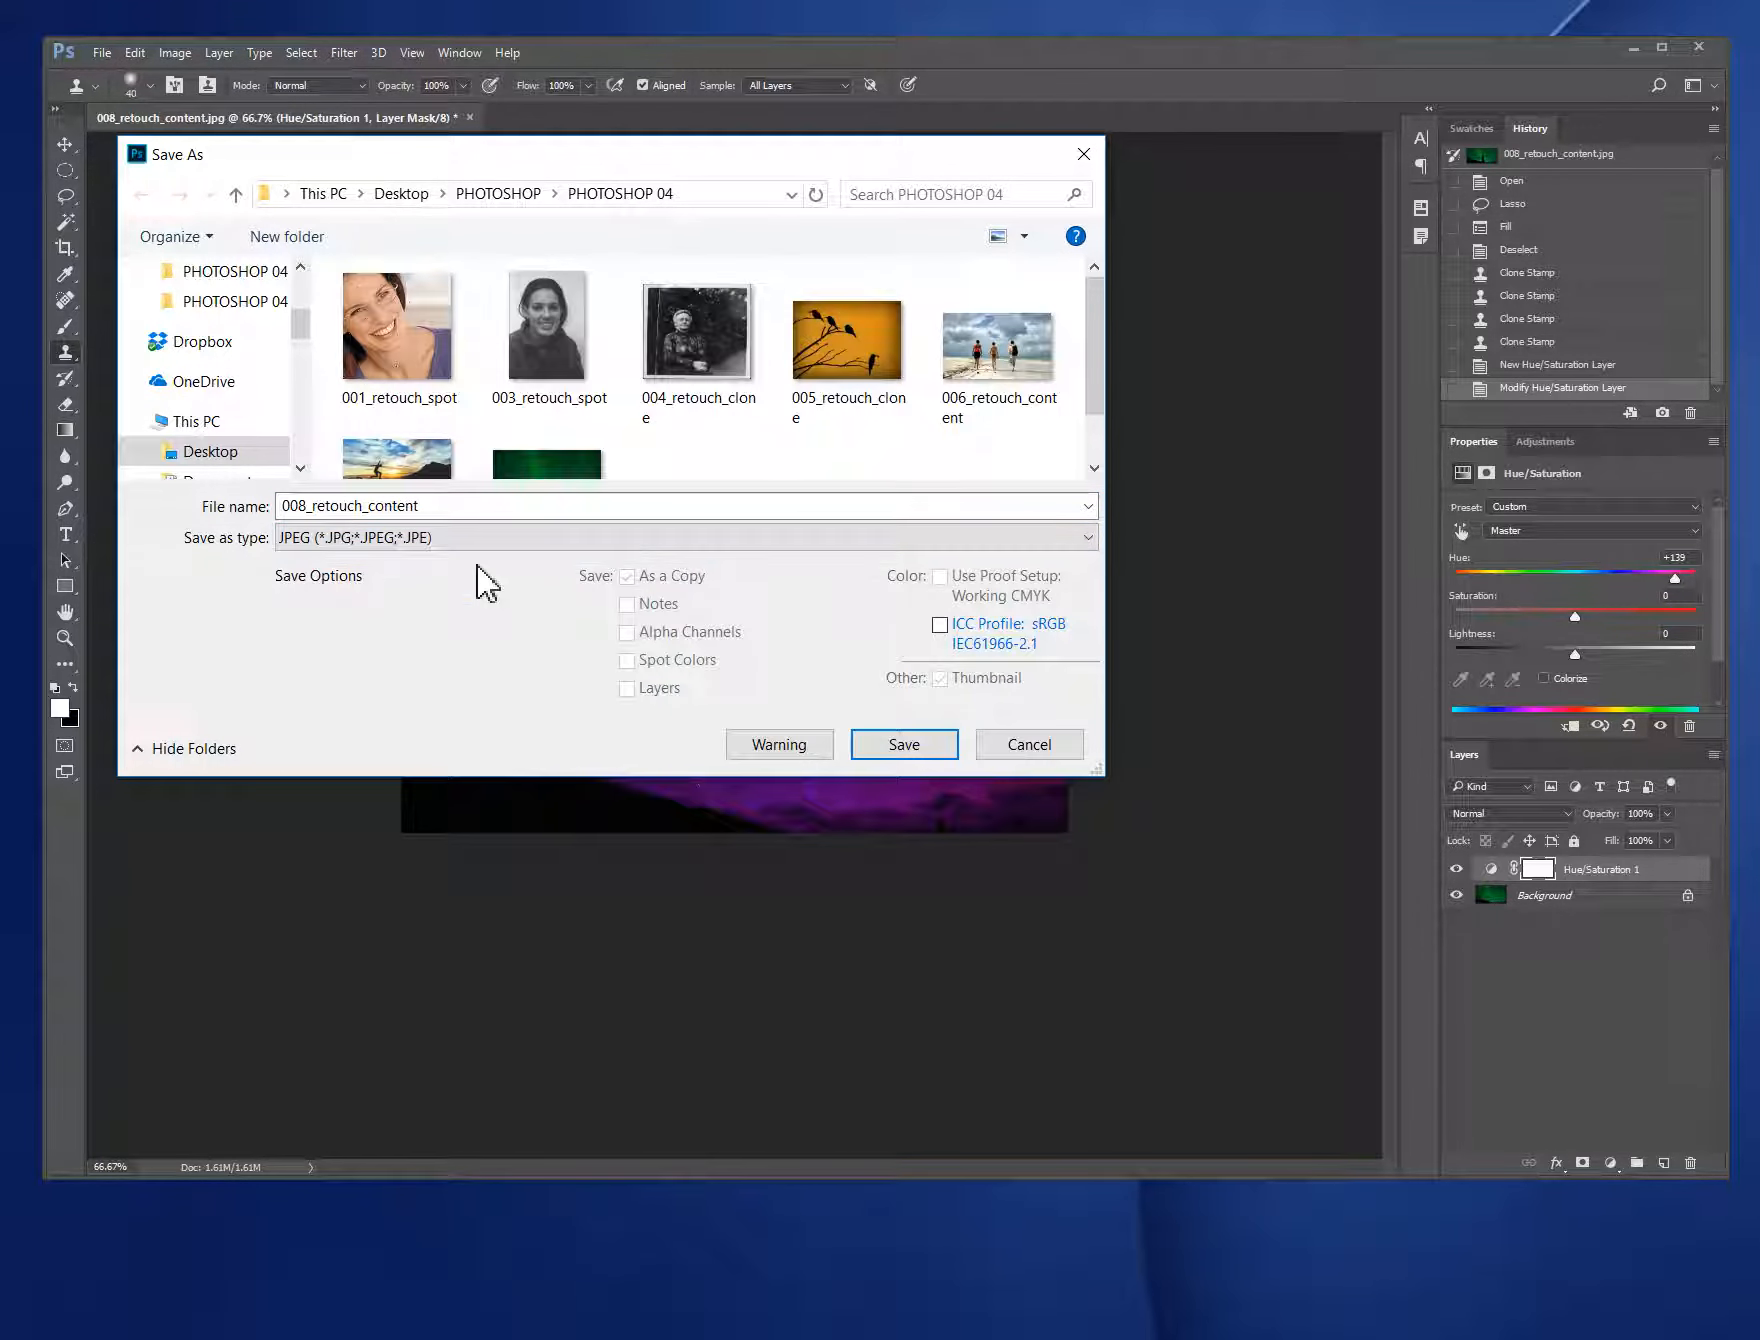
Step: Prefix the file name 008_retouch_content with the person's full name and an underscore, and save the JPEG at quality 10, Progressive, 3 scans
{"action": "double_click", "coordinate": [468, 505]}
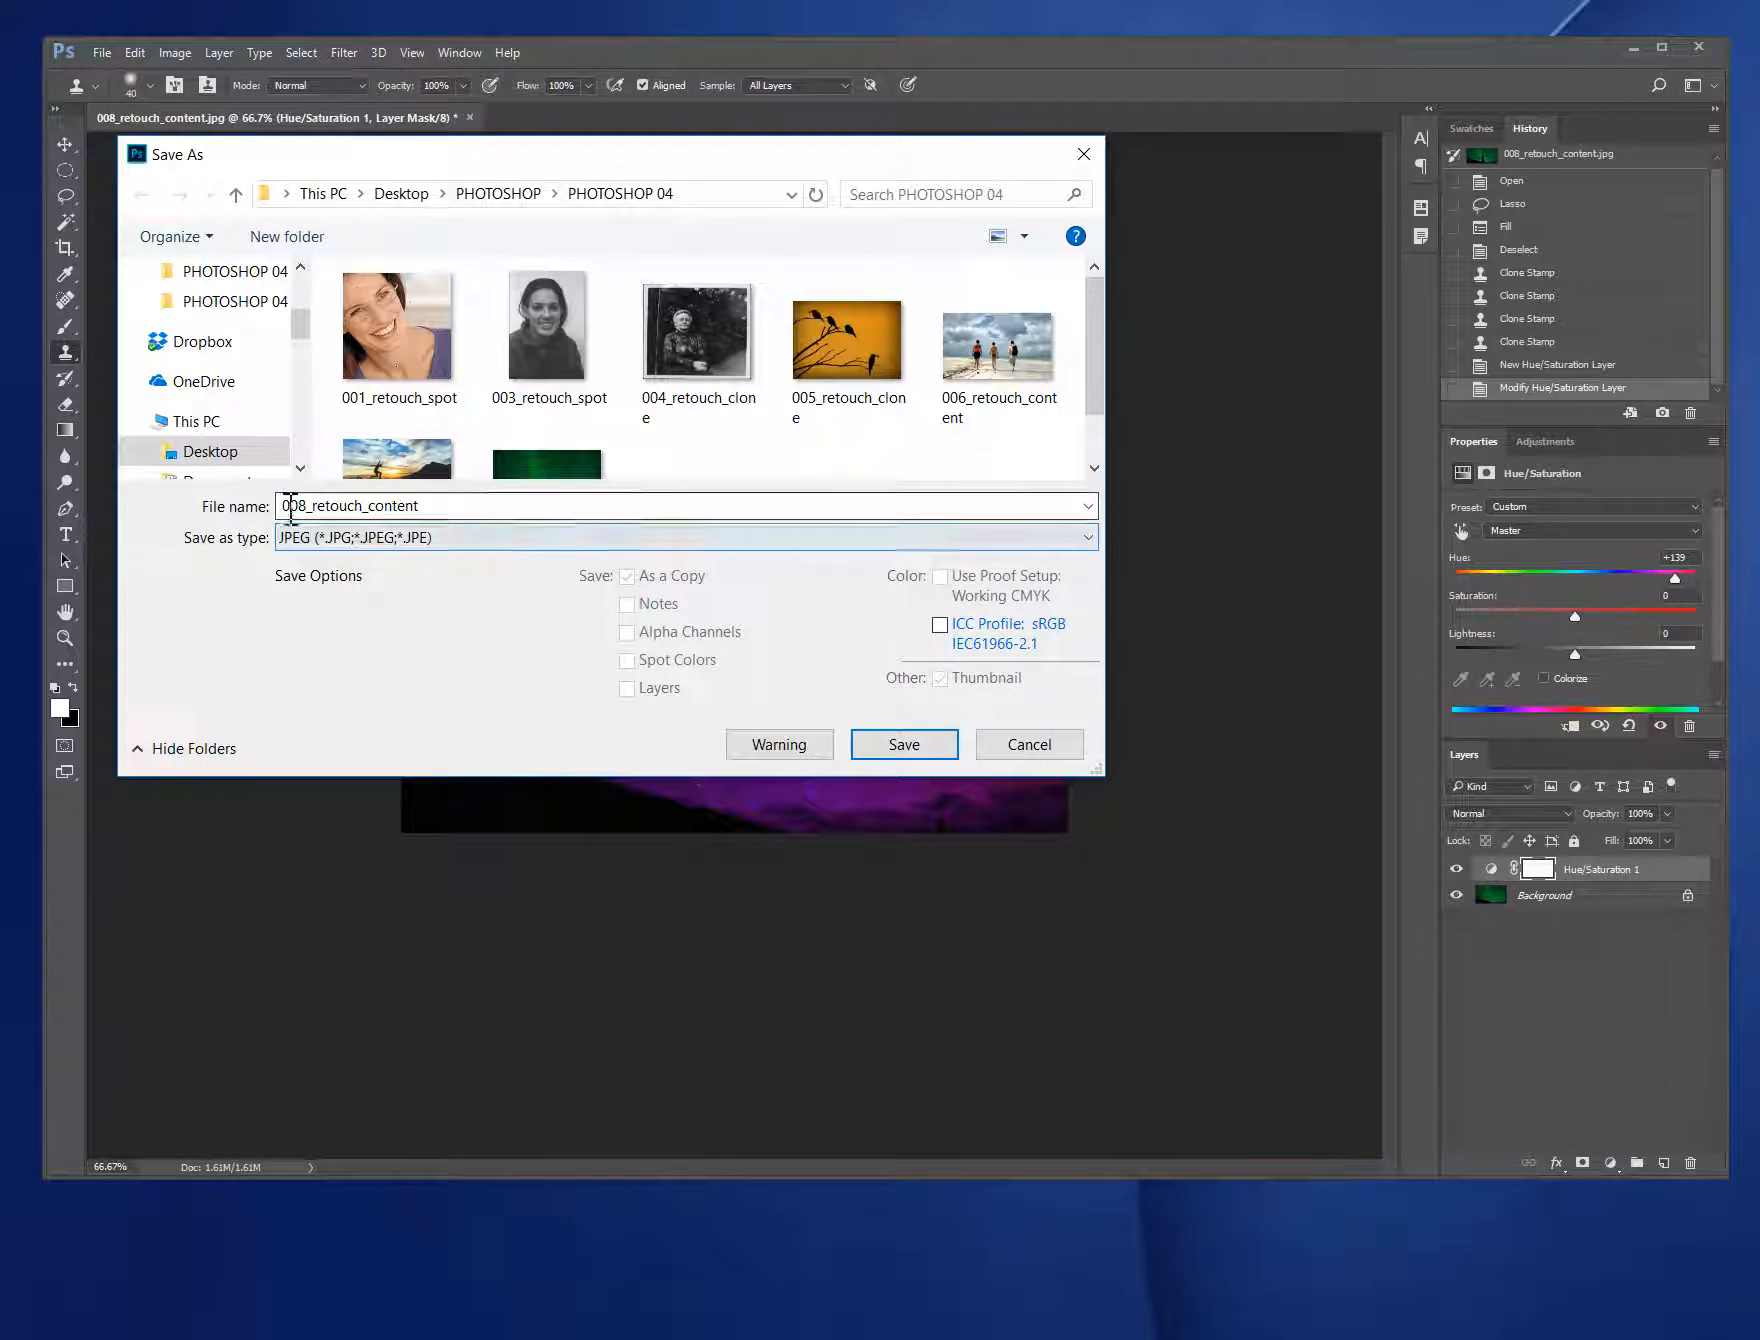
{"action": "left_click", "coordinate": [484, 507]}
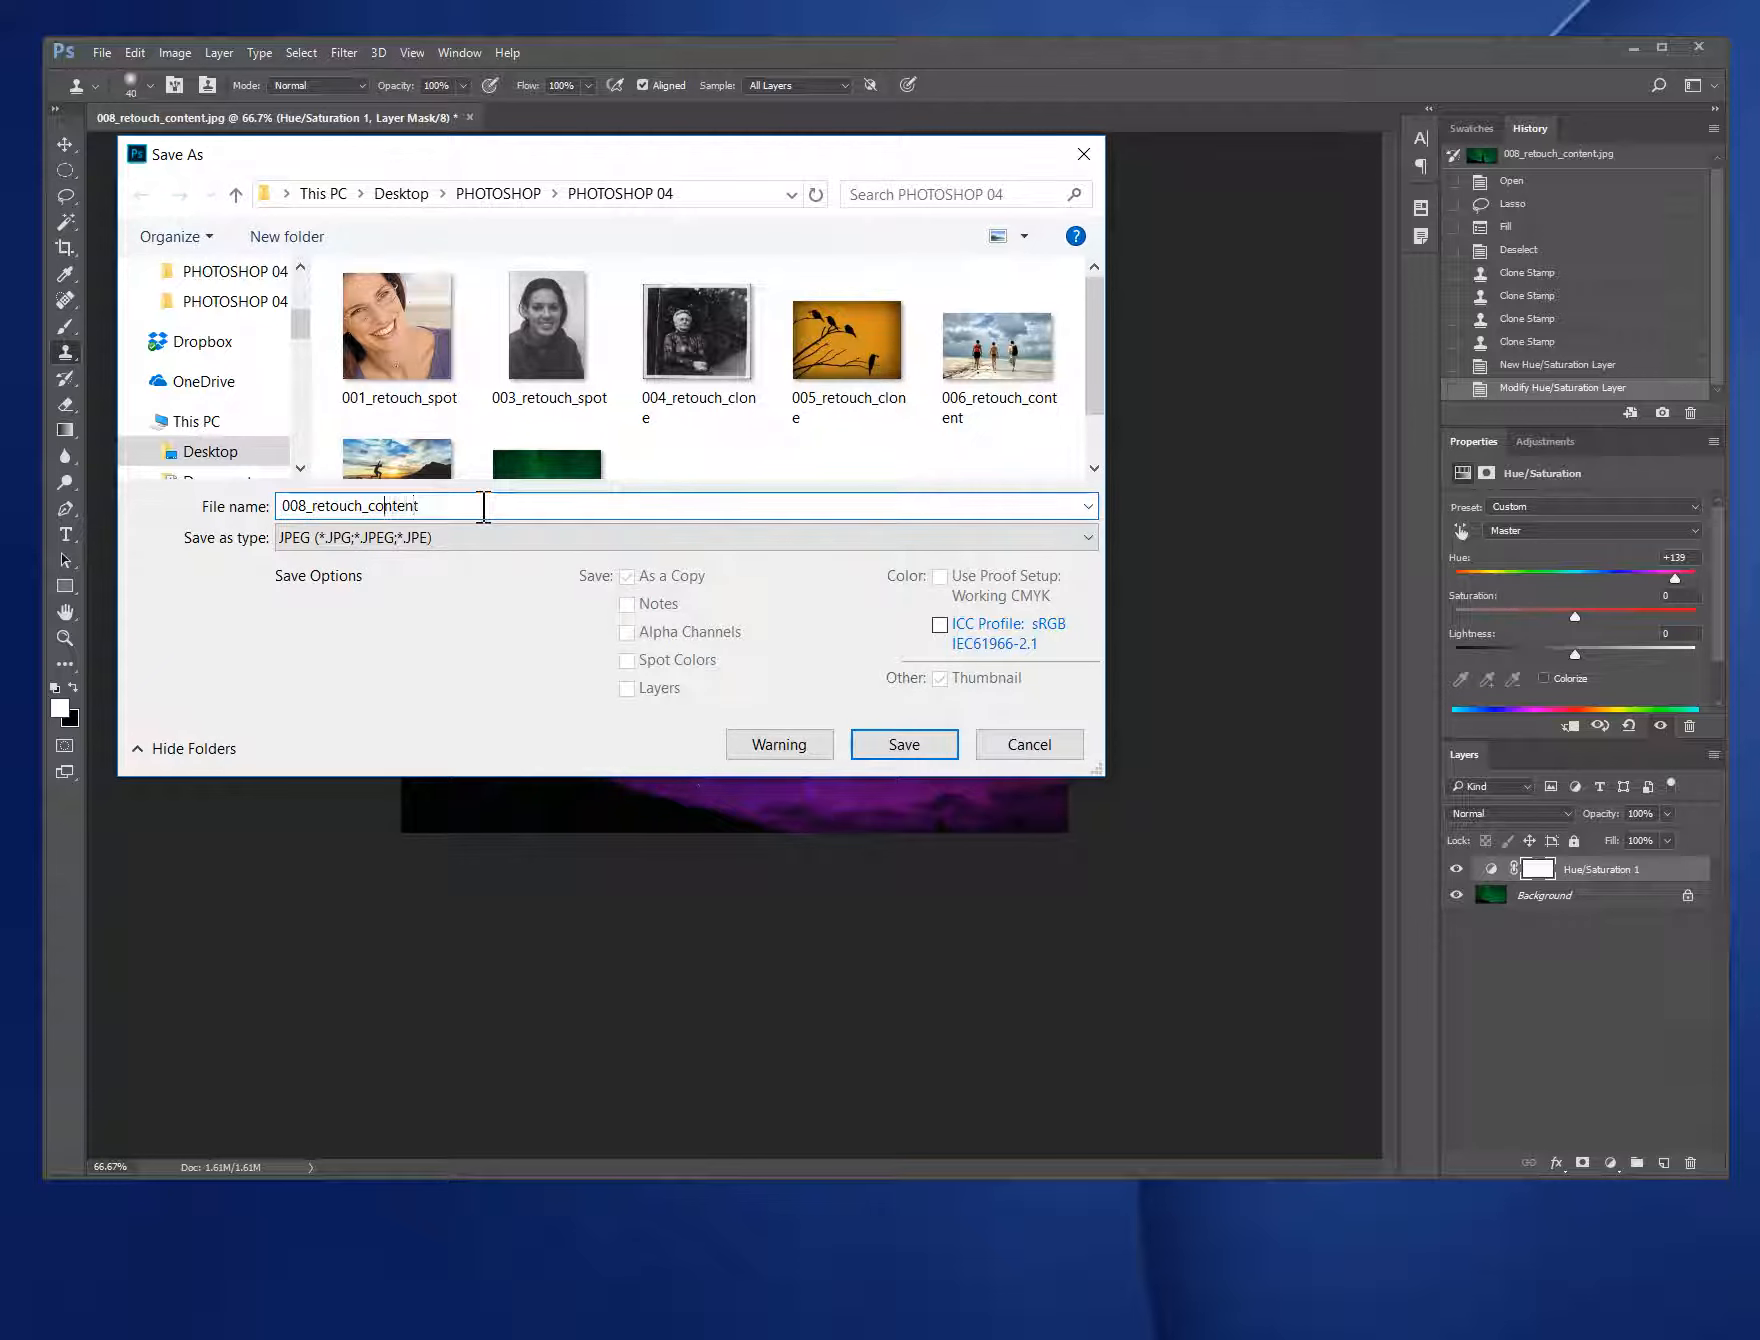
{"action": "key", "text": "Home"}
{"action": "type", "text": "MIKE BO"}
{"action": "key", "text": "BackSpace"}
{"action": "type", "text": "ROWN"}
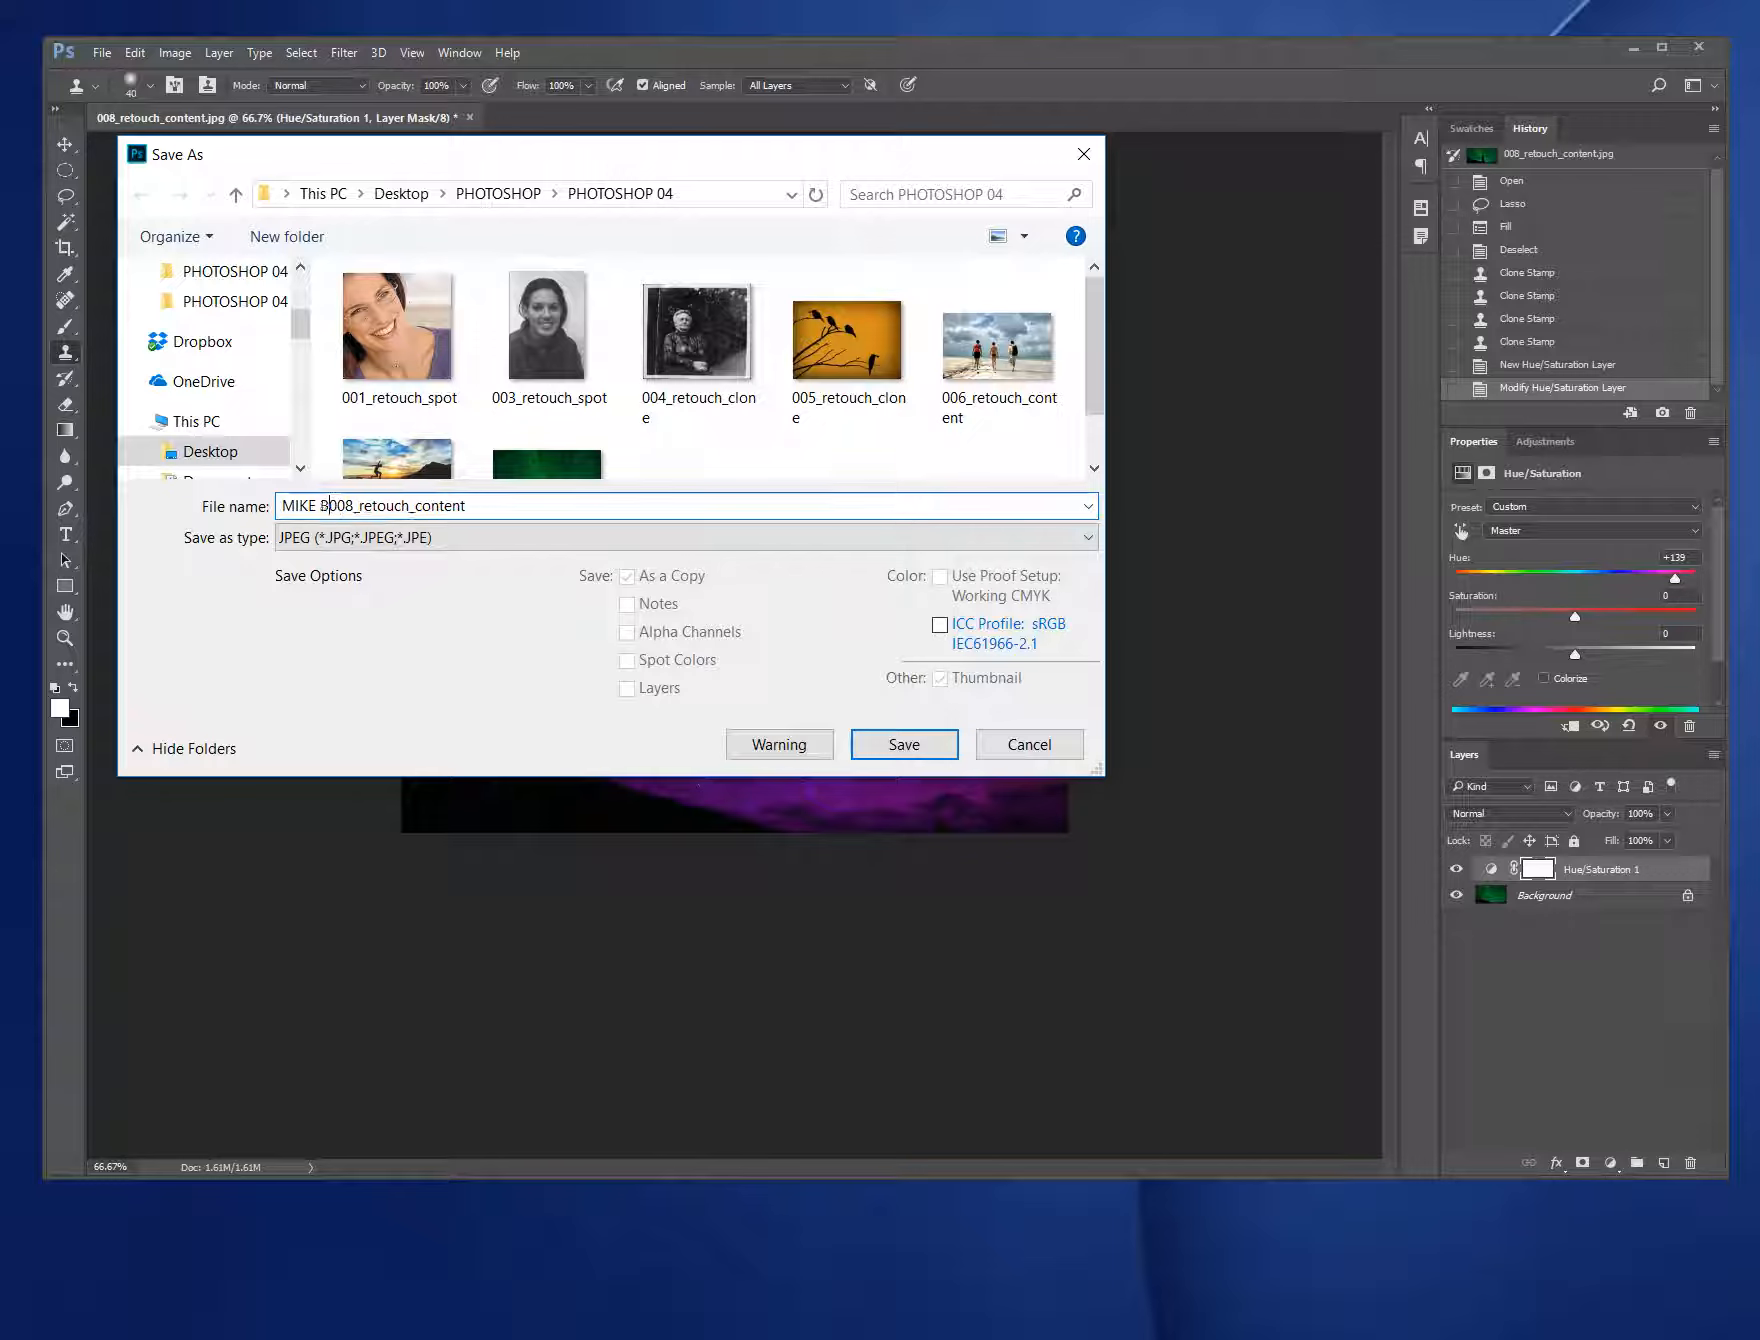
{"action": "type", "text": "_"}
{"action": "left_click", "coordinate": [906, 750]}
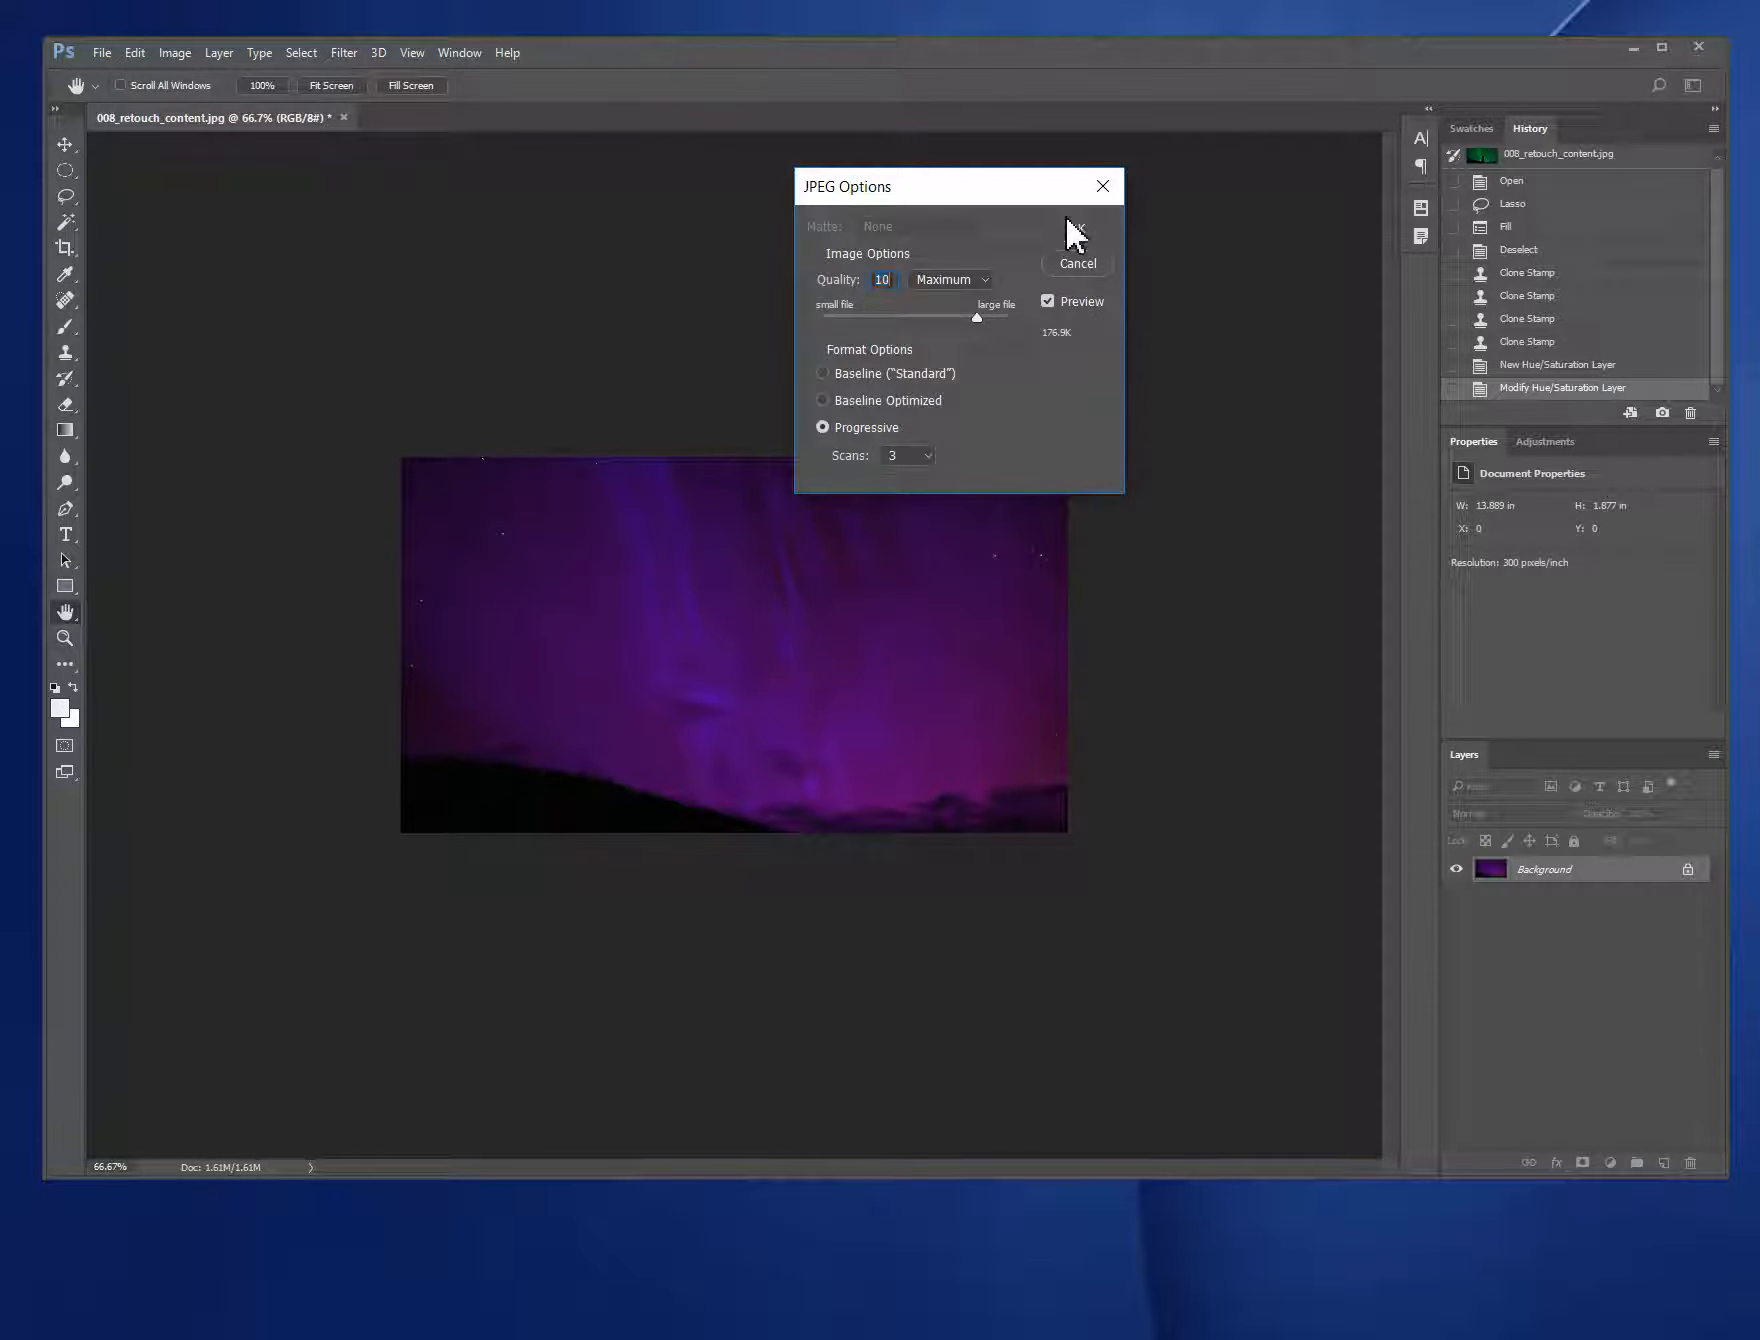
{"action": "left_click", "coordinate": [1072, 230]}
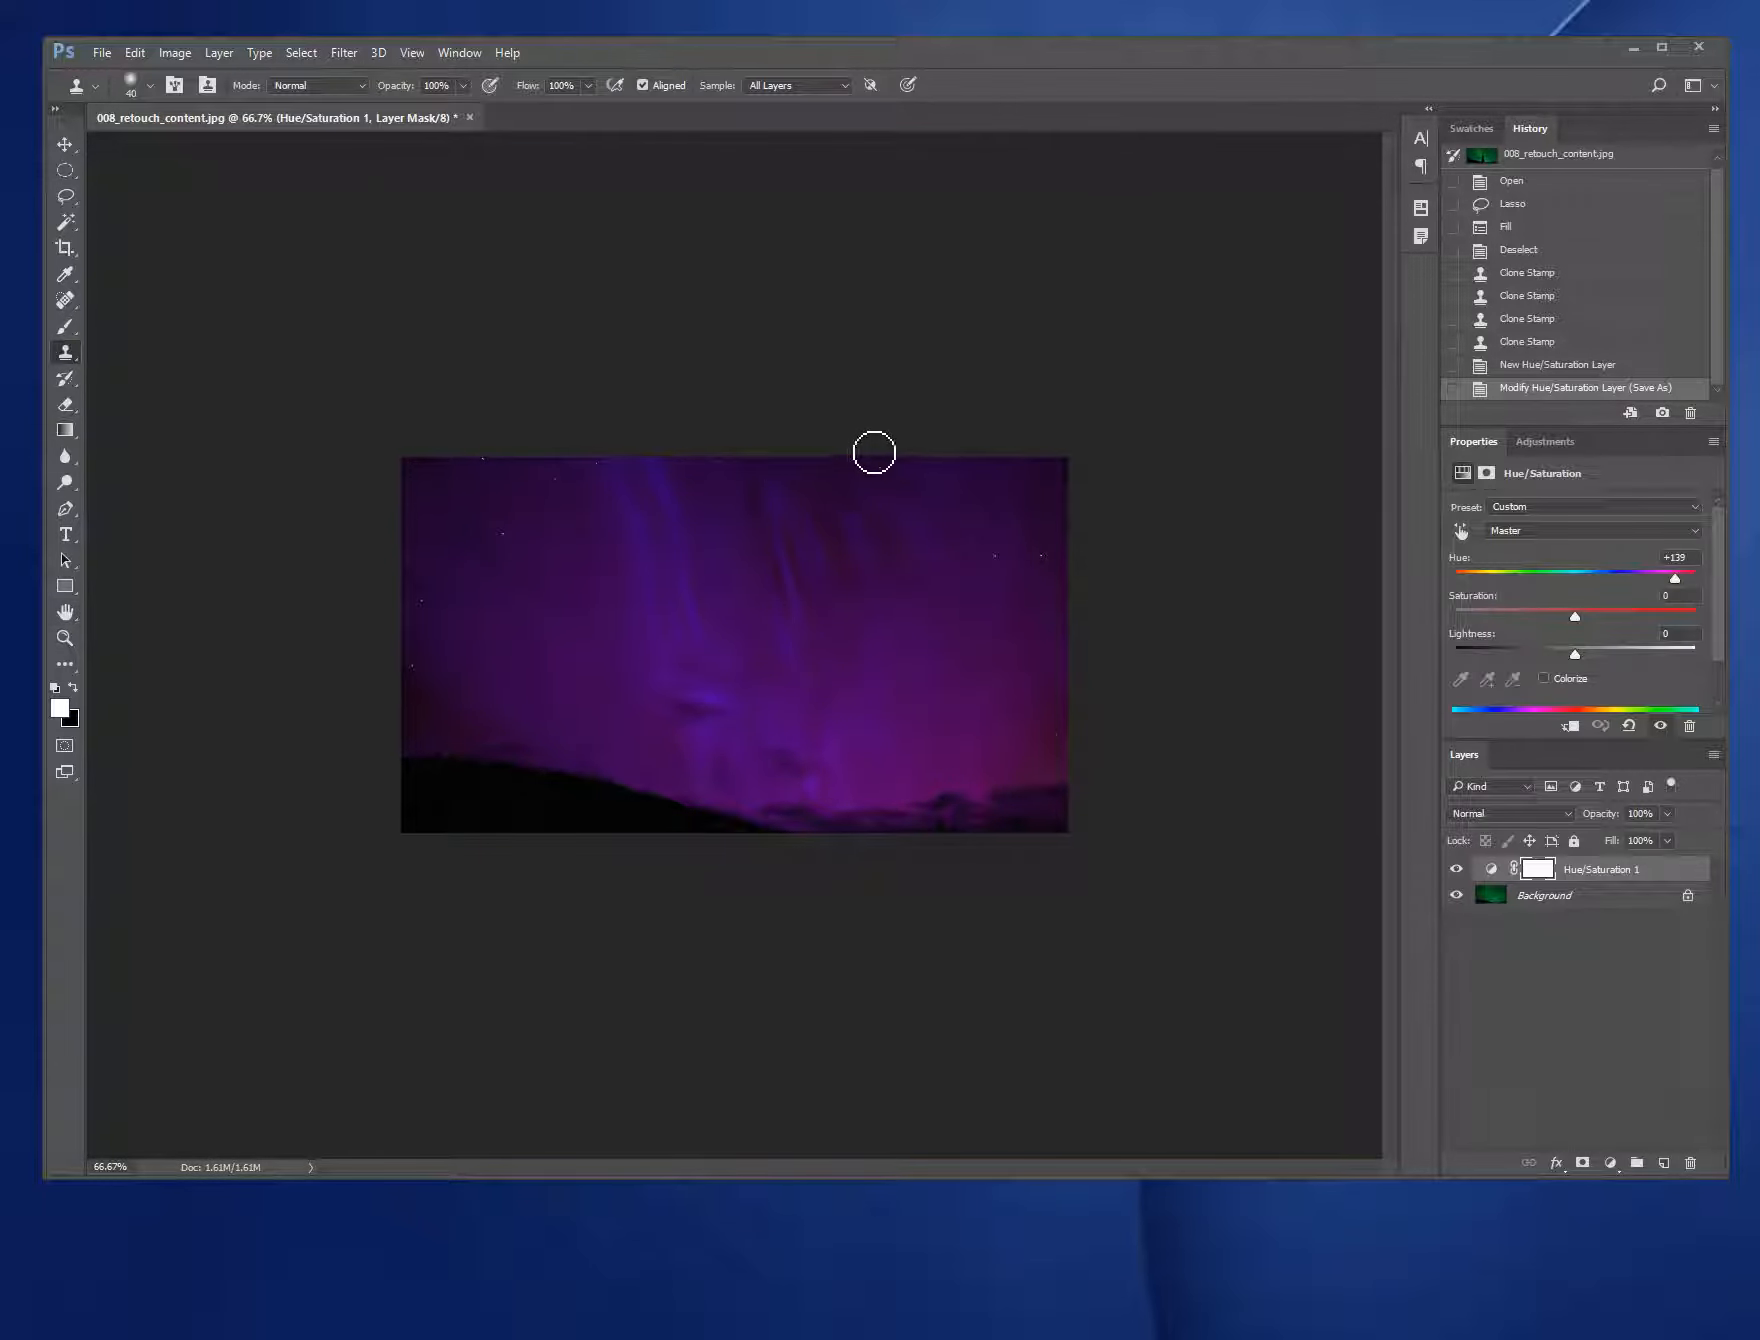